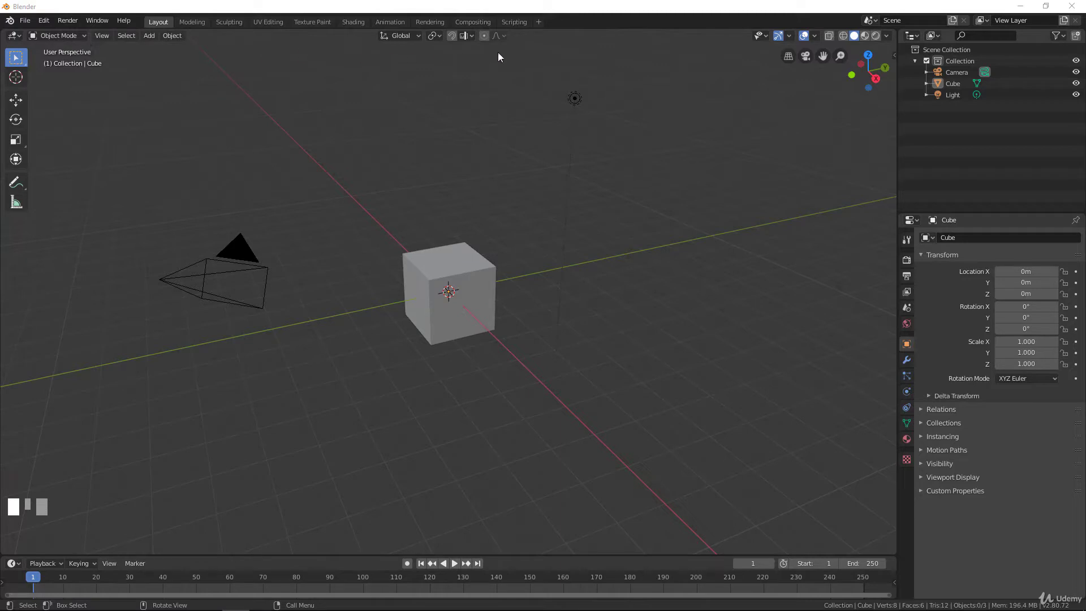
# Delete the default cube and add a Monkey mesh in its place
pyautogui.click(493, 281)
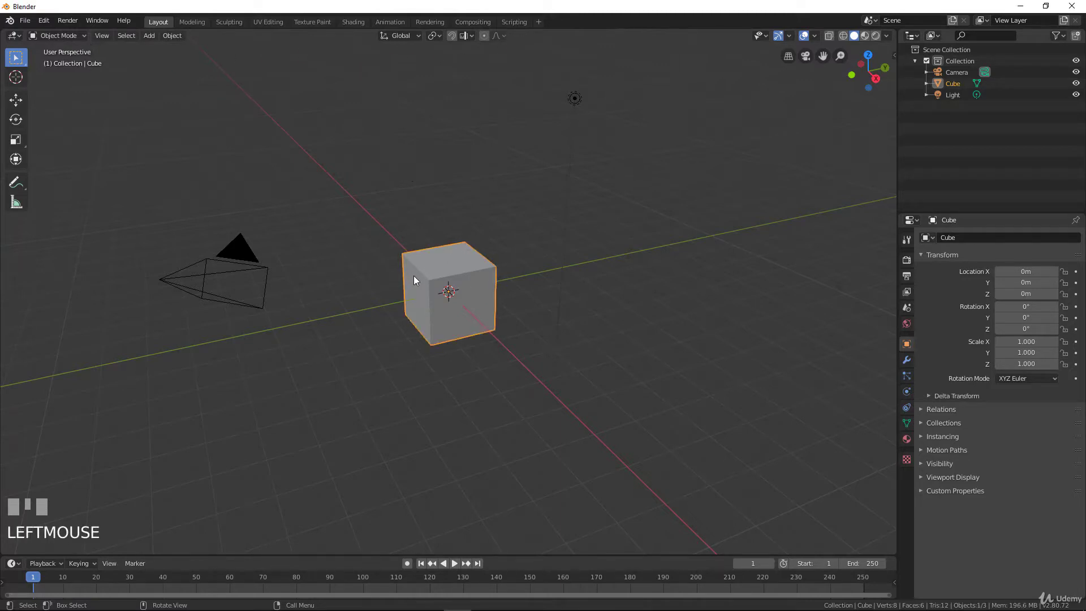
pyautogui.press('x')
pyautogui.click(457, 274)
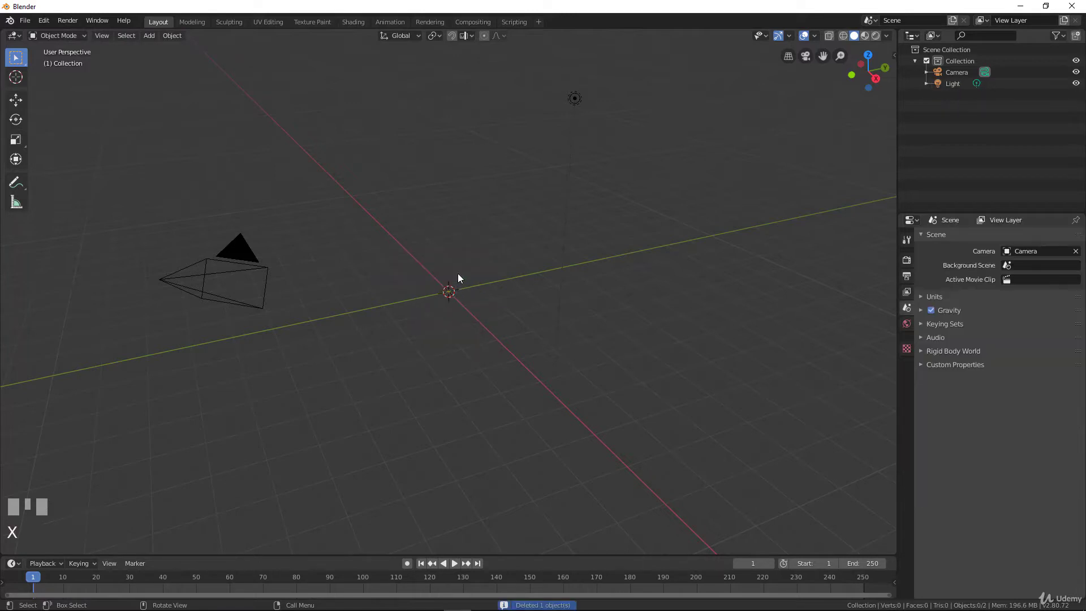
pyautogui.hotkey('shift', 'a')
pyautogui.moveTo(454, 263)
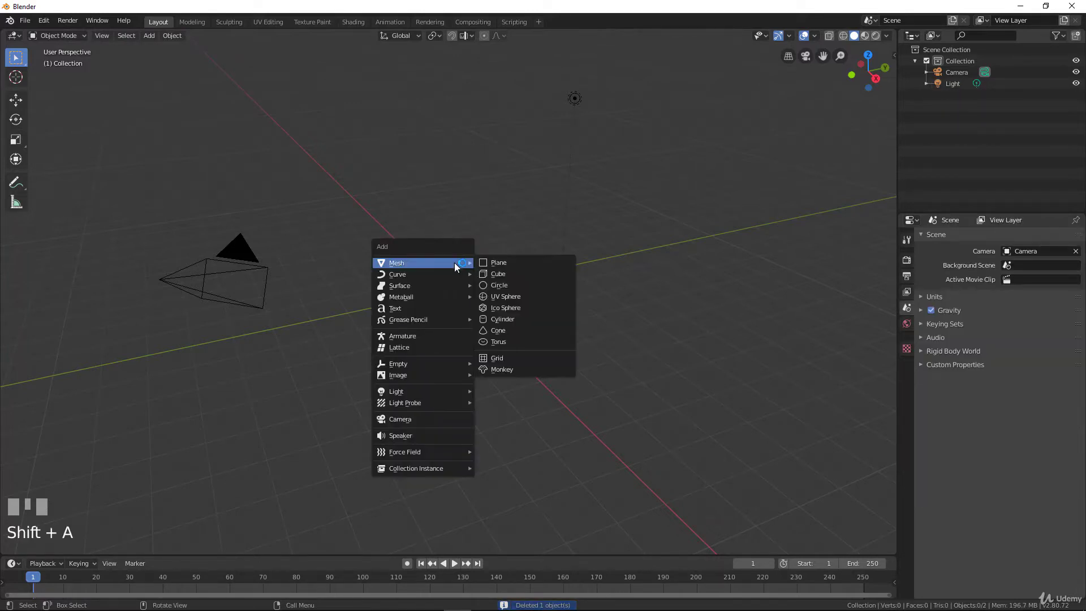
pyautogui.click(509, 369)
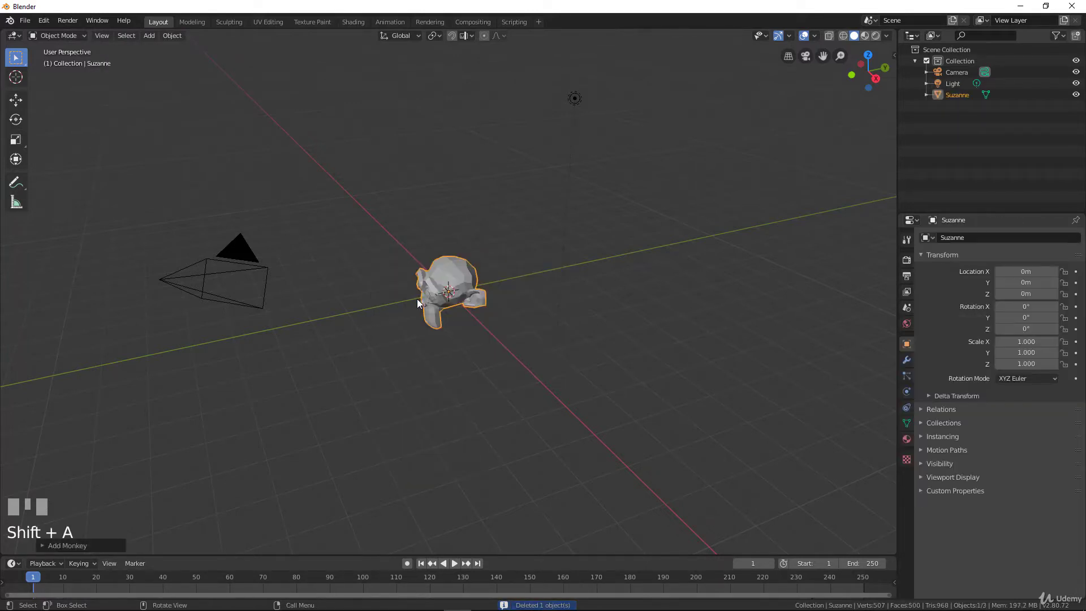
# Examine the monkey head from several angles and list the interaction modes available for it
pyautogui.scroll(2, 409, 341)
pyautogui.moveTo(409, 340); pyautogui.dragTo(417, 311, button='middle')
pyautogui.scroll(-2, 447, 300)
pyautogui.scroll(-1, 447, 296)
pyautogui.scroll(-2, 409, 314)
pyautogui.scroll(3, 408, 316)
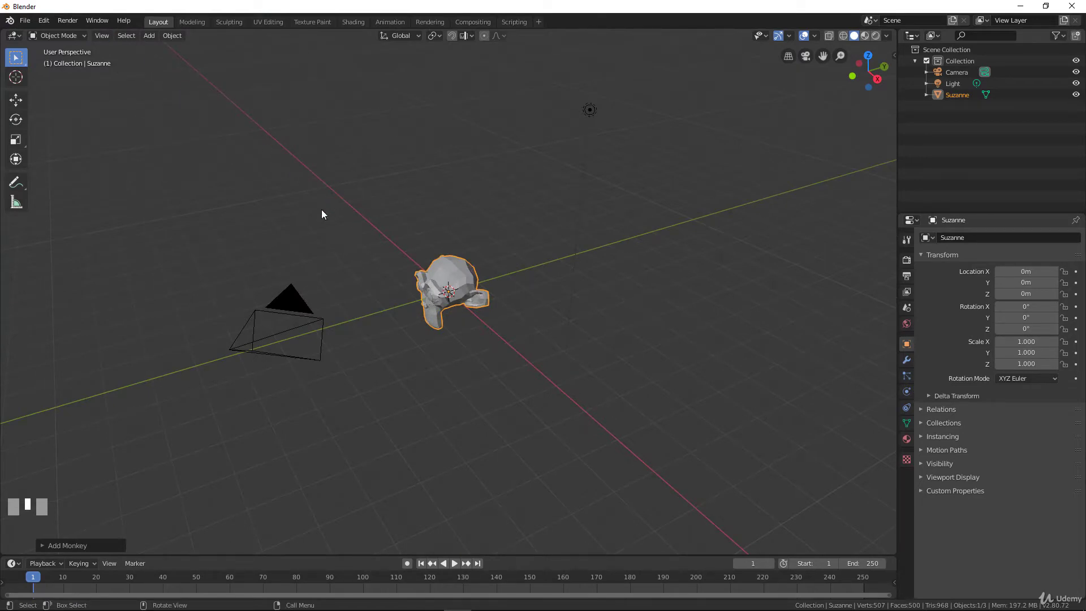
pyautogui.moveTo(321, 214); pyautogui.dragTo(359, 209, button='middle')
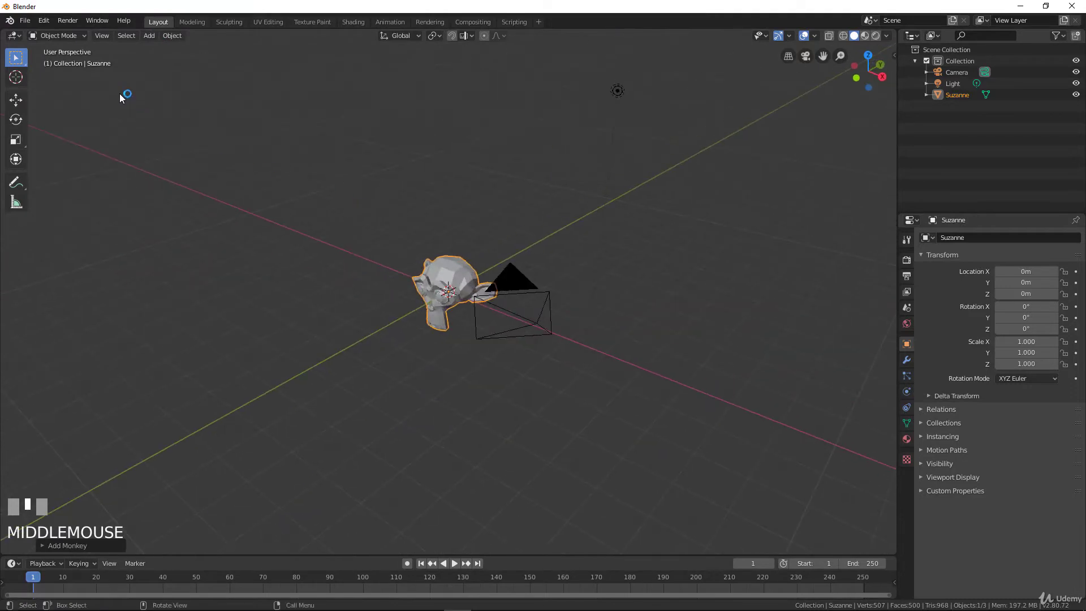
pyautogui.click(69, 36)
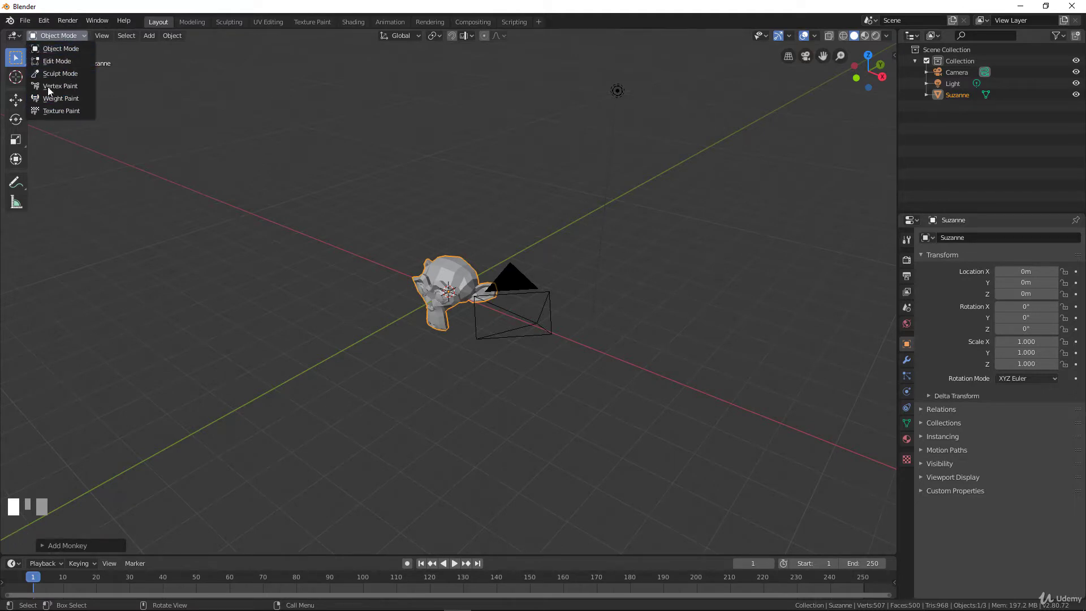
pyautogui.click(69, 35)
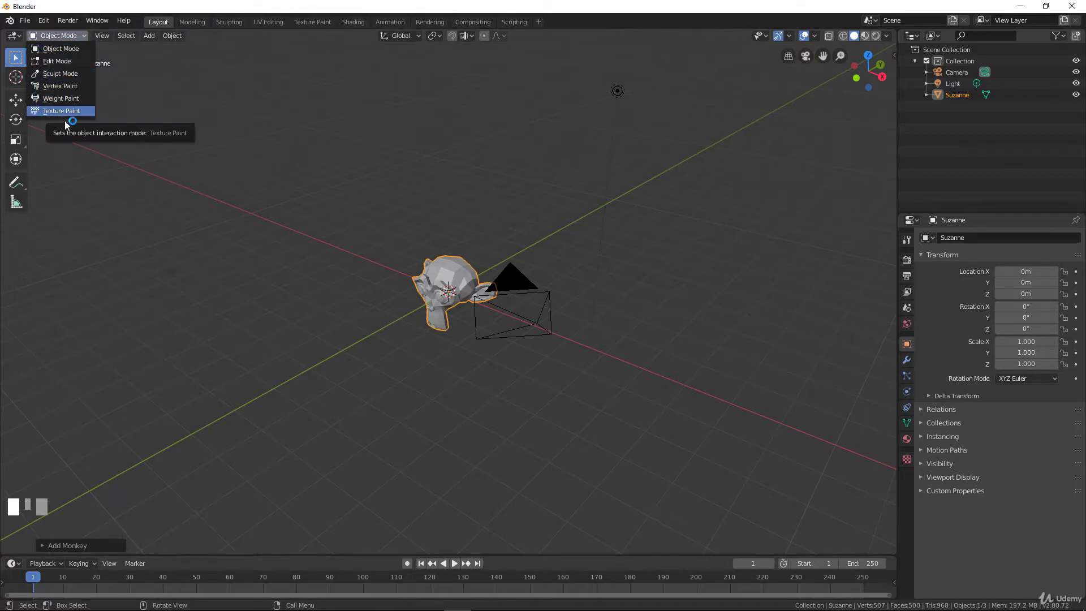
# Select the camera and check which interaction modes it offers
pyautogui.click(536, 321)
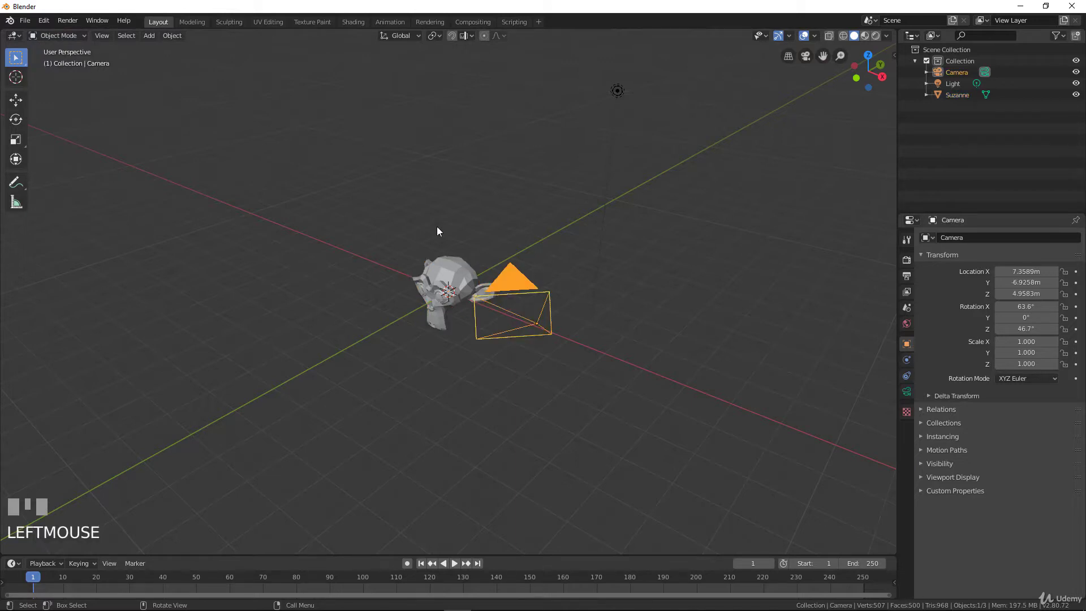
pyautogui.moveTo(378, 220); pyautogui.dragTo(351, 213, button='middle')
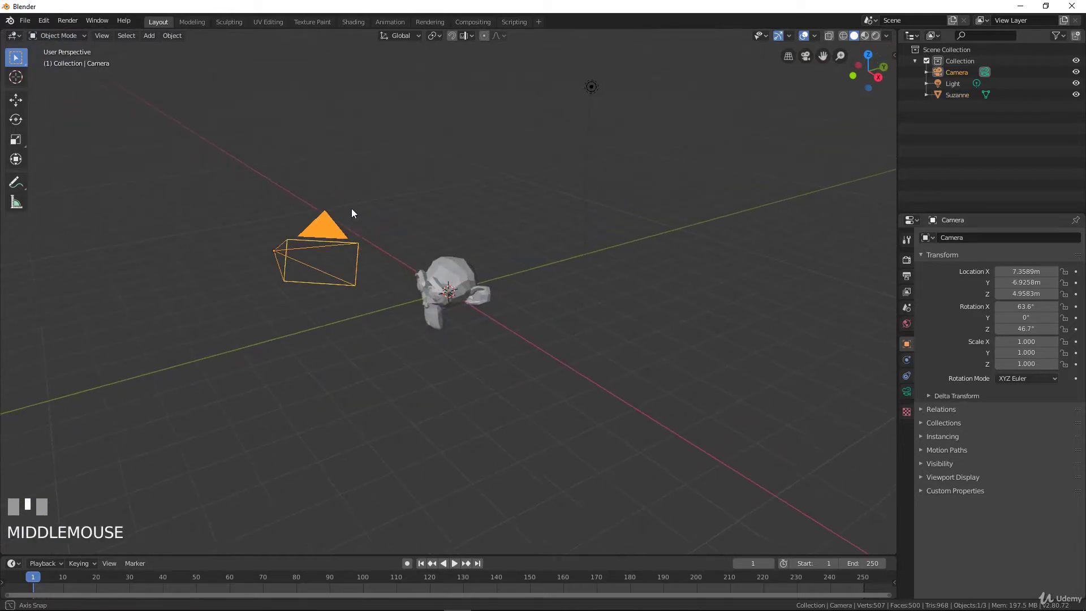
pyautogui.click(70, 36)
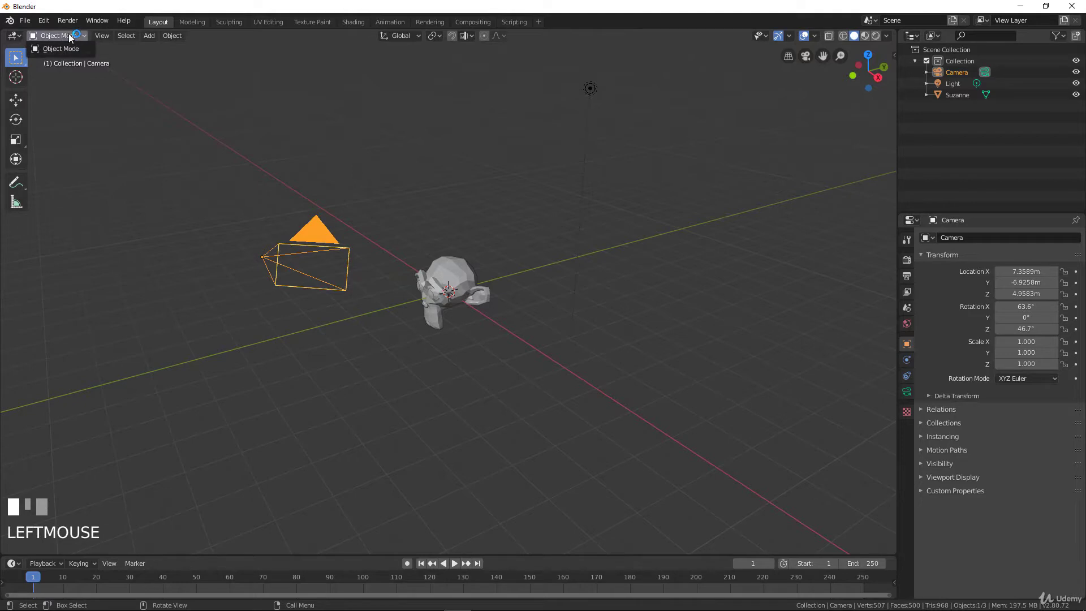
pyautogui.moveTo(591, 101); pyautogui.dragTo(413, 214, button='middle')
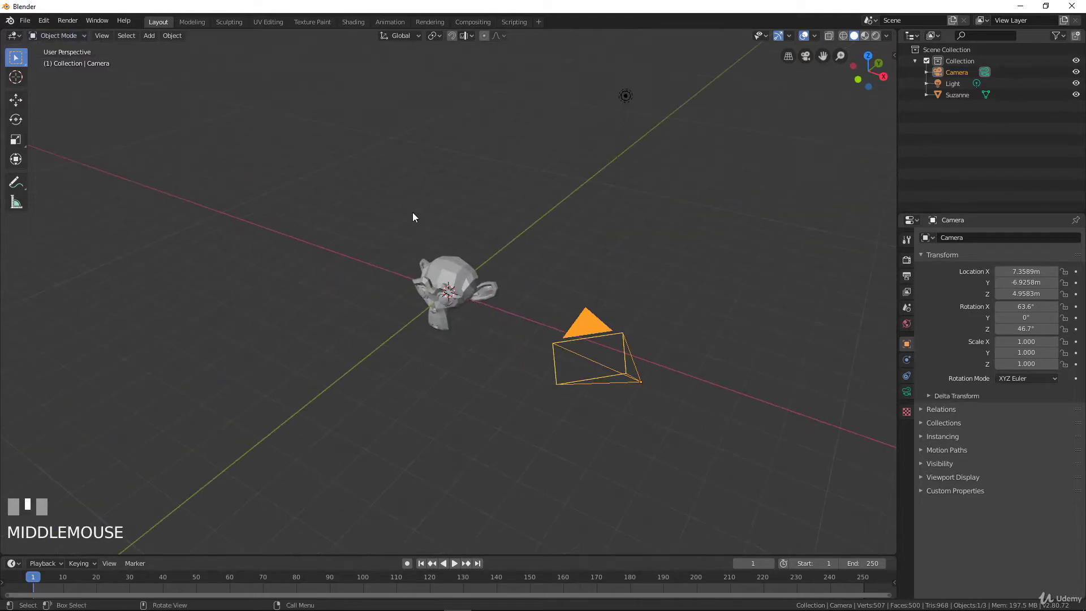
# Reselect the monkey head and check its available interaction modes from the front
pyautogui.click(477, 276)
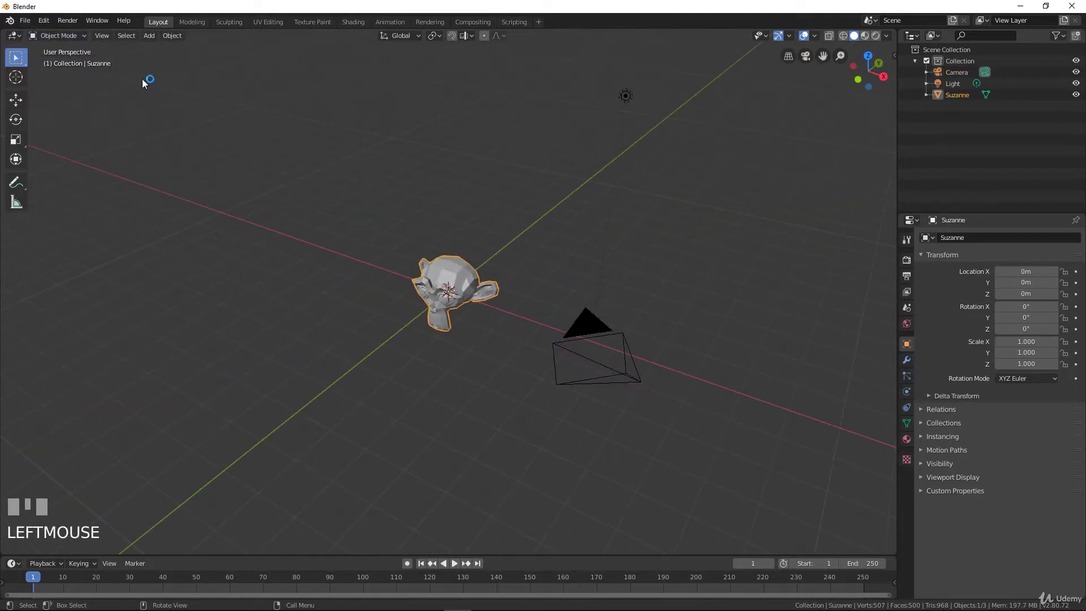
pyautogui.click(70, 38)
pyautogui.moveTo(439, 233); pyautogui.dragTo(483, 237, button='middle')
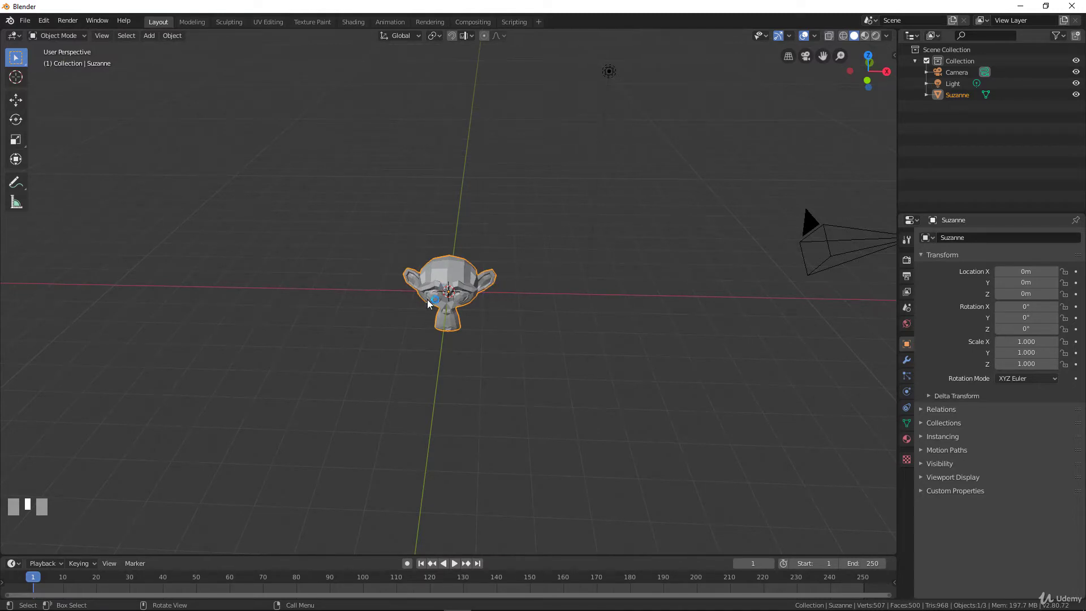
# Switch the monkey head to Texture Paint mode and toggle repeatedly between it and Edit Mode
pyautogui.hotkey('ctrl', 'Tab')
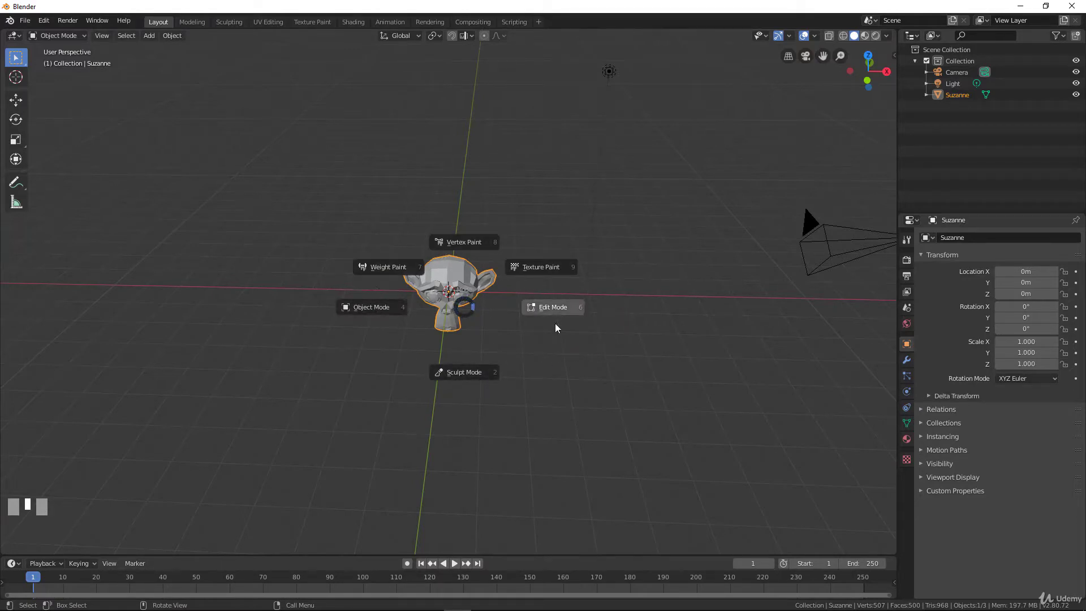
pyautogui.click(539, 183)
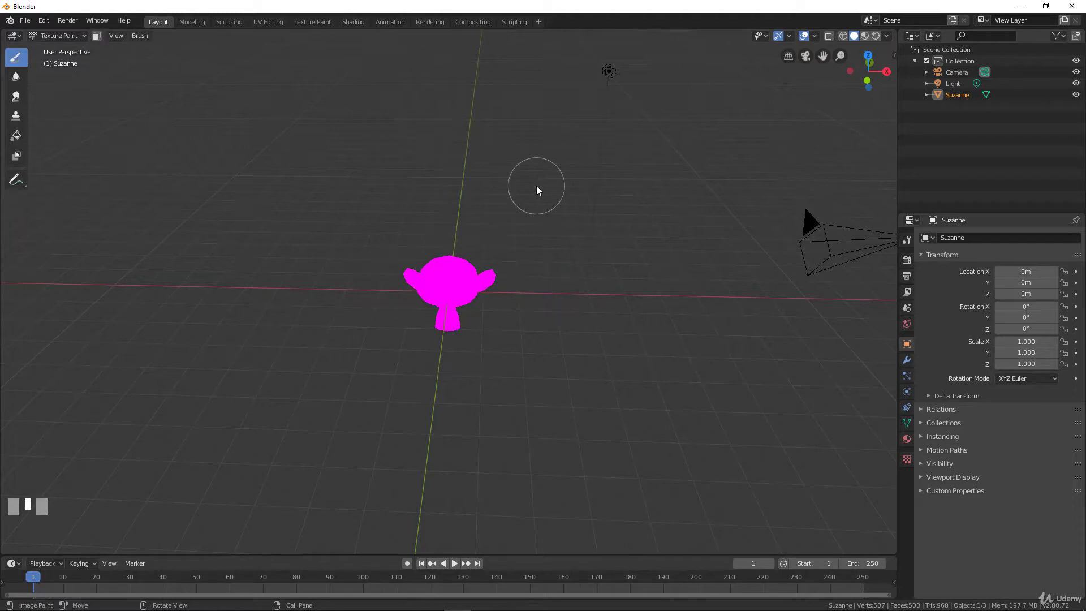
pyautogui.press('Tab')
pyautogui.press('Tab')
pyautogui.press('Tab')
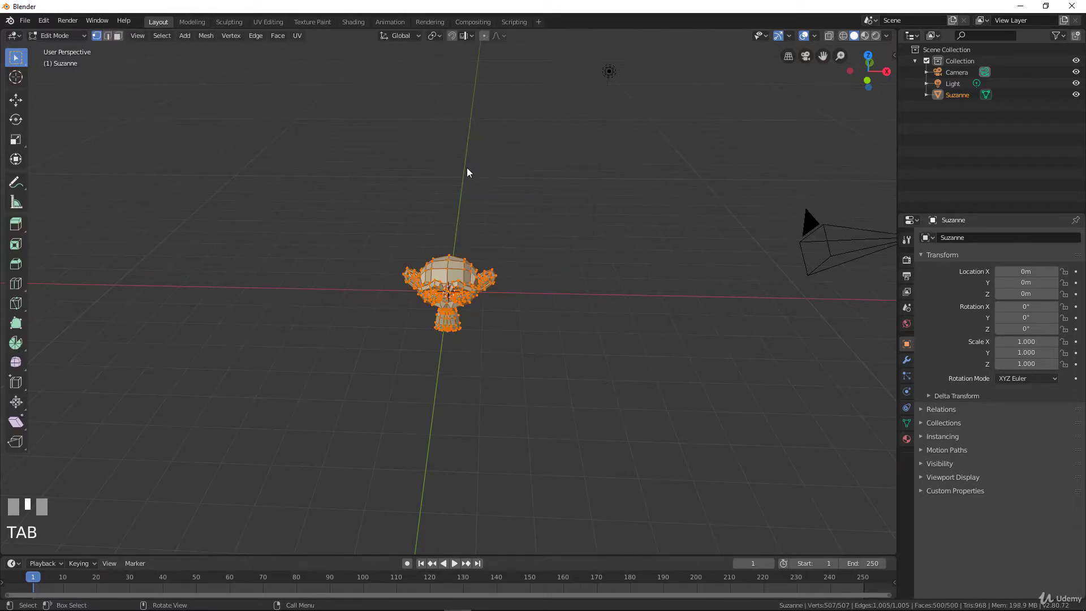
pyautogui.scroll(2, 469, 276)
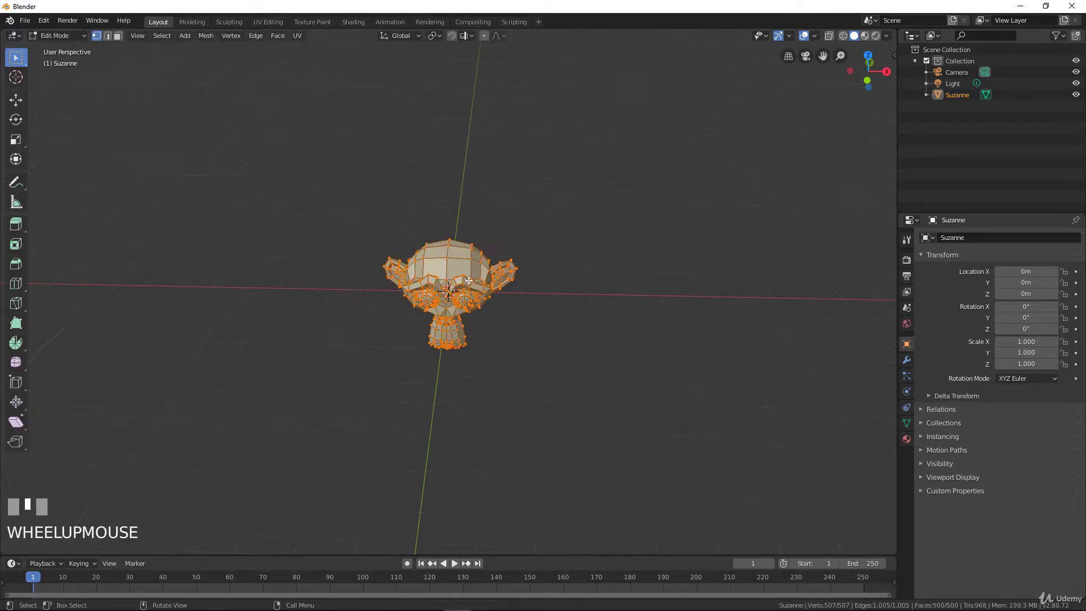
pyautogui.scroll(-2, 469, 276)
pyautogui.scroll(2, 487, 270)
pyautogui.press('Tab')
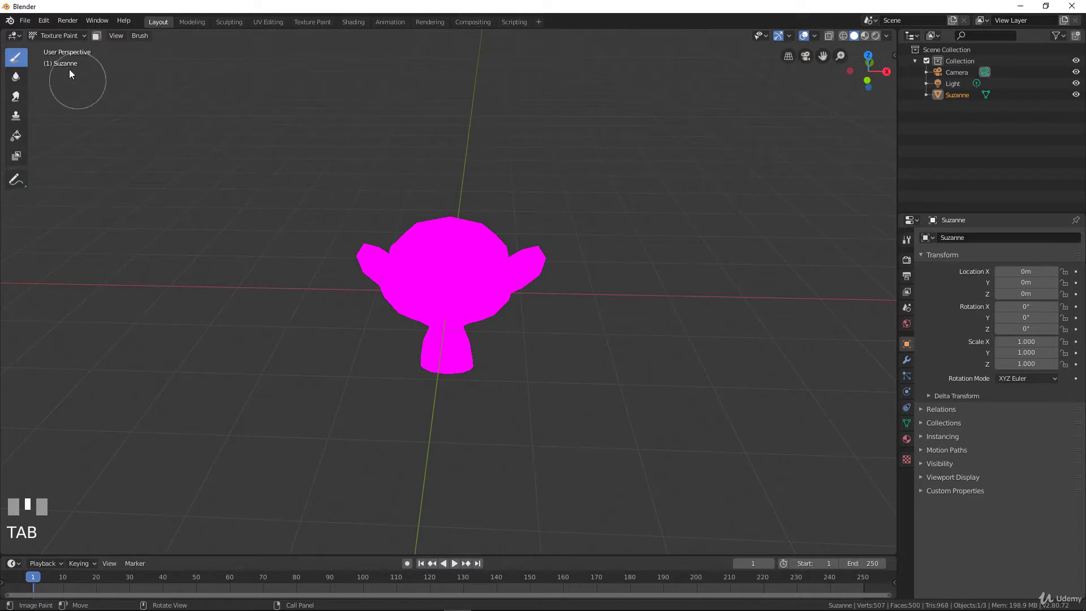
pyautogui.press('Tab')
pyautogui.press('Tab')
pyautogui.press('Tab')
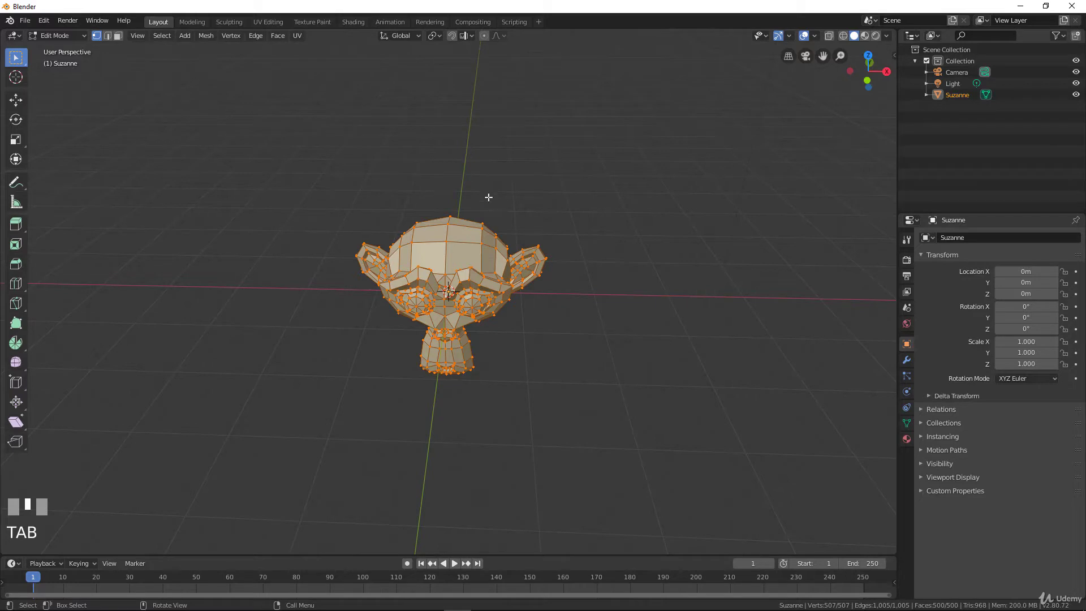
pyautogui.press('Tab')
# Set the monkey head back to Object Mode and toggle between Edit Mode and Object Mode, ending in Object Mode
pyautogui.click(66, 31)
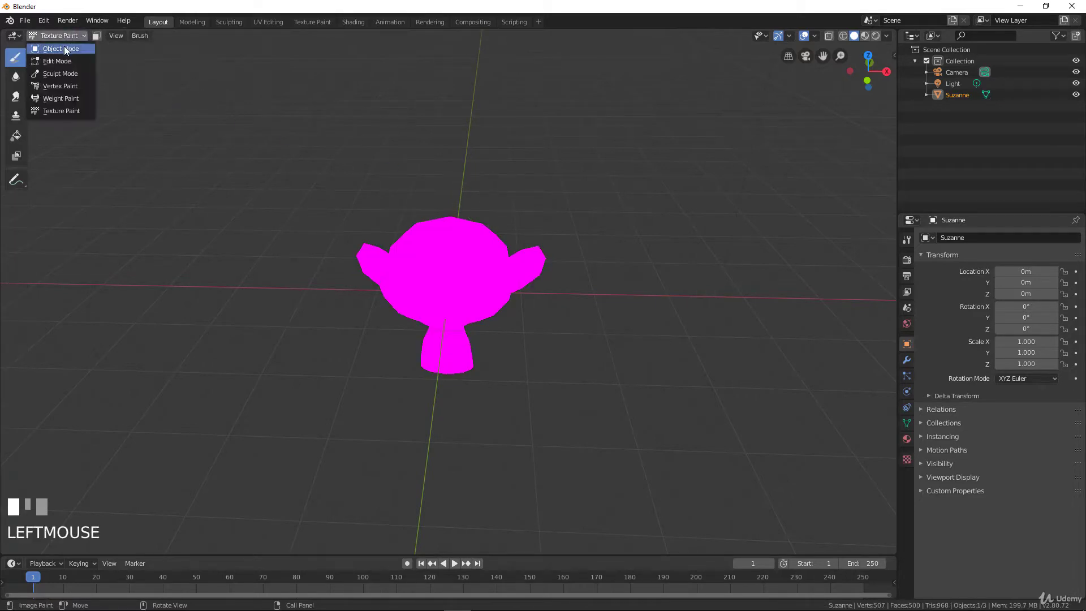
pyautogui.click(63, 48)
pyautogui.press('Tab')
pyautogui.press('Tab')
pyautogui.press('Tab')
pyautogui.press('Tab')
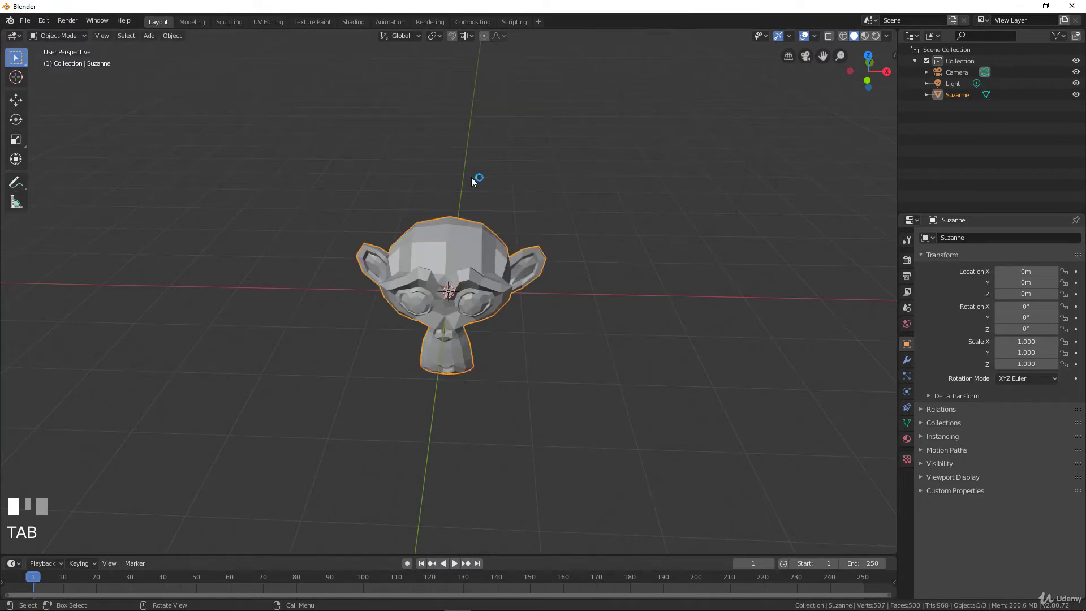
pyautogui.press('Tab')
pyautogui.press('Tab')
pyautogui.press('Tab')
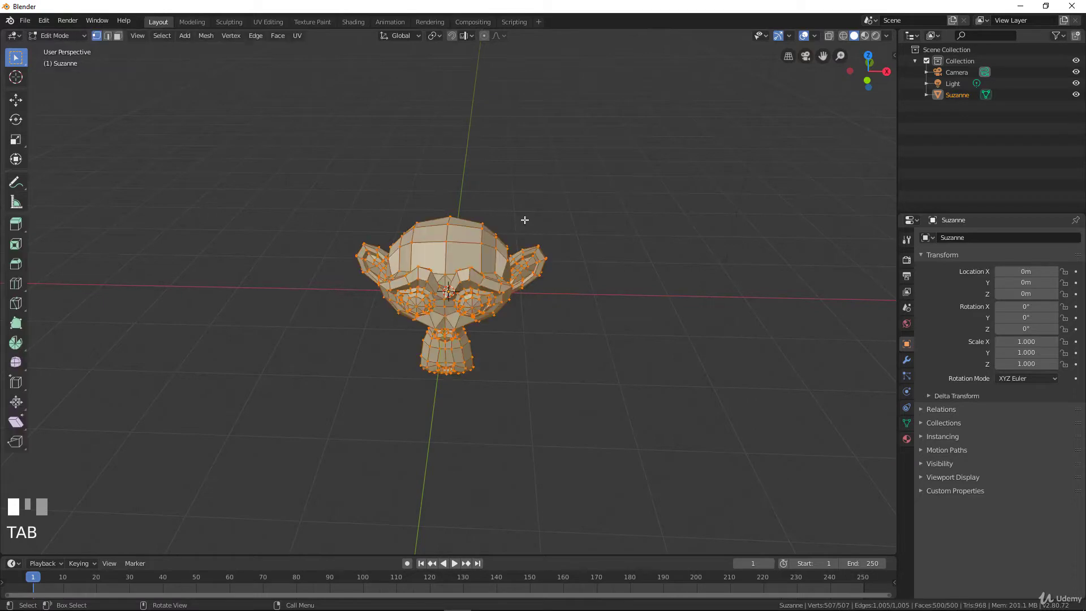
pyautogui.press('Tab')
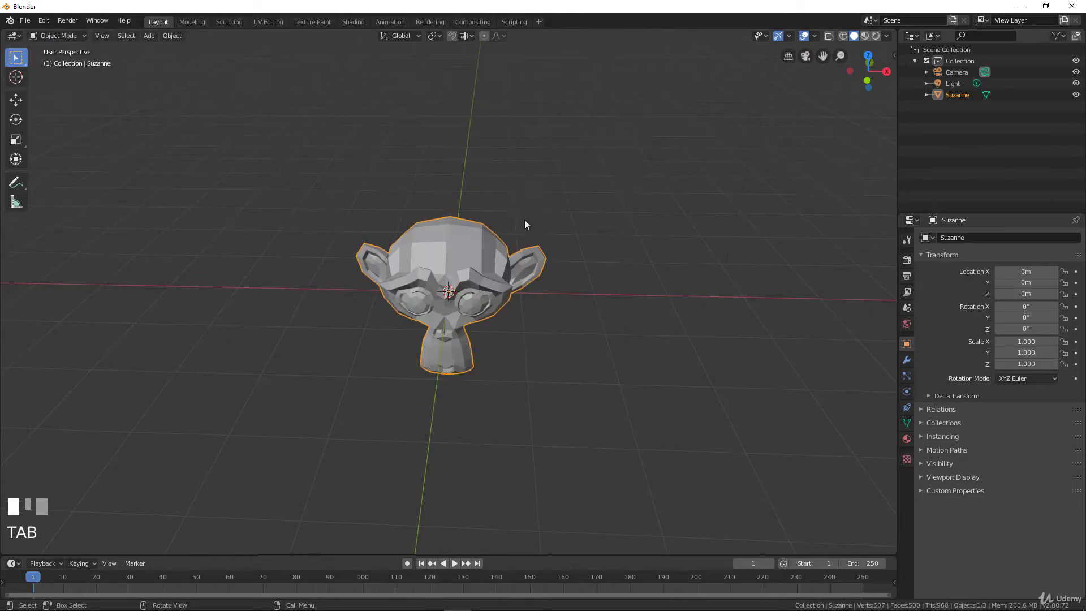
# Look through the viewport's view options and show the scene from the Camera viewpoint
pyautogui.moveTo(526, 224); pyautogui.dragTo(489, 226, button='middle')
pyautogui.click(103, 35)
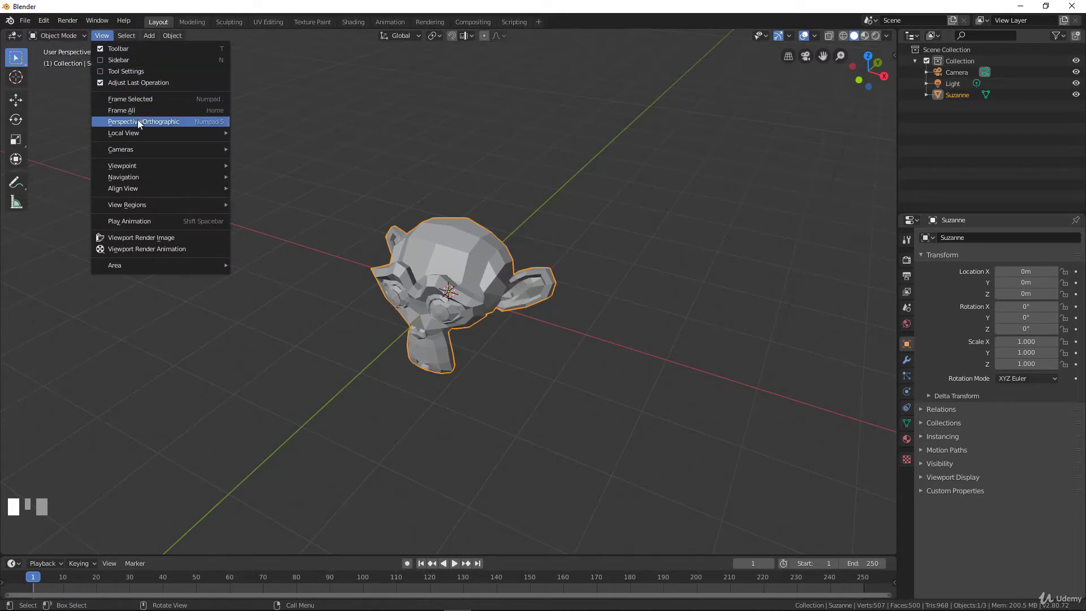
pyautogui.moveTo(135, 138)
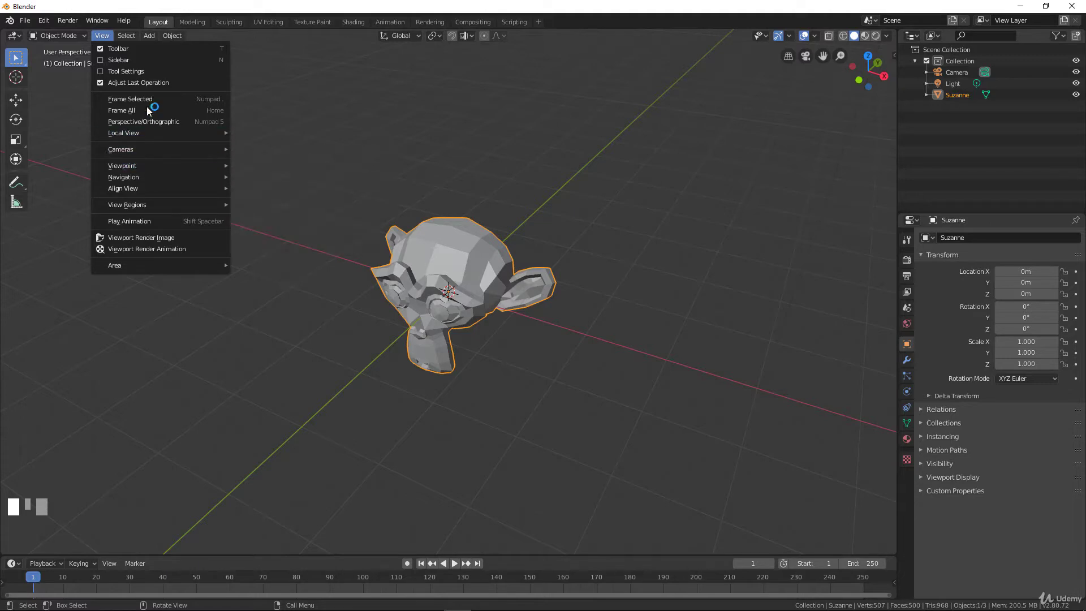
pyautogui.moveTo(159, 163)
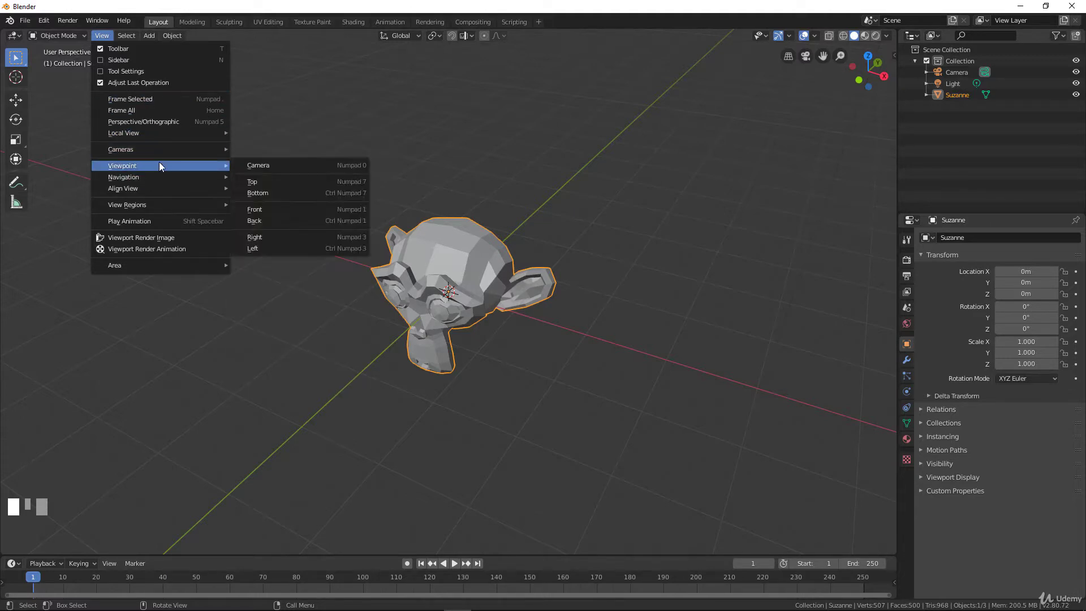
pyautogui.click(282, 170)
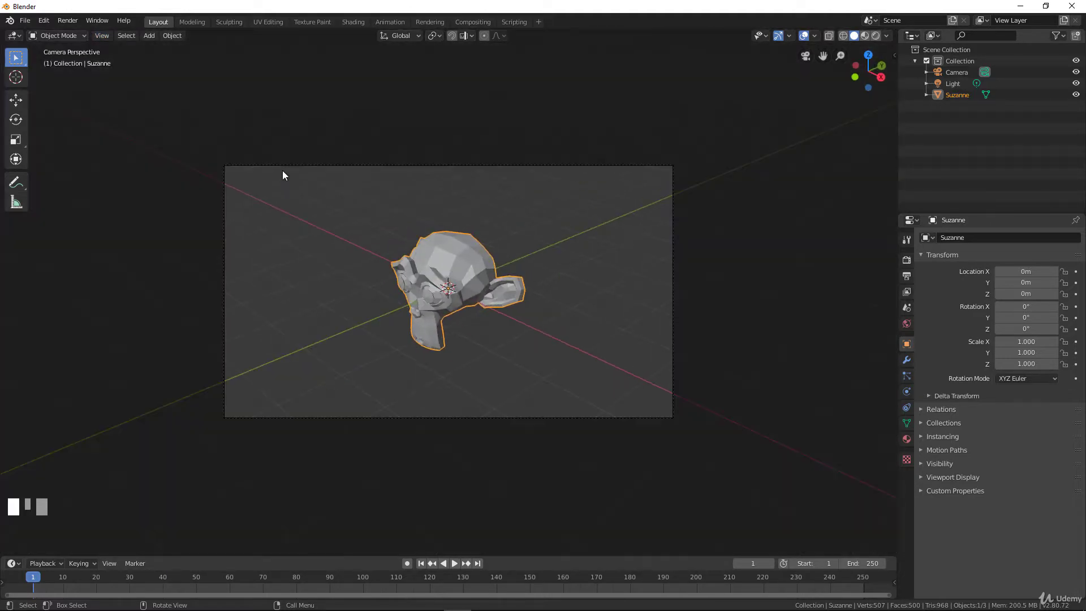
# Review the alignment and camera view options and show the monkey head from the Top viewpoint
pyautogui.click(97, 35)
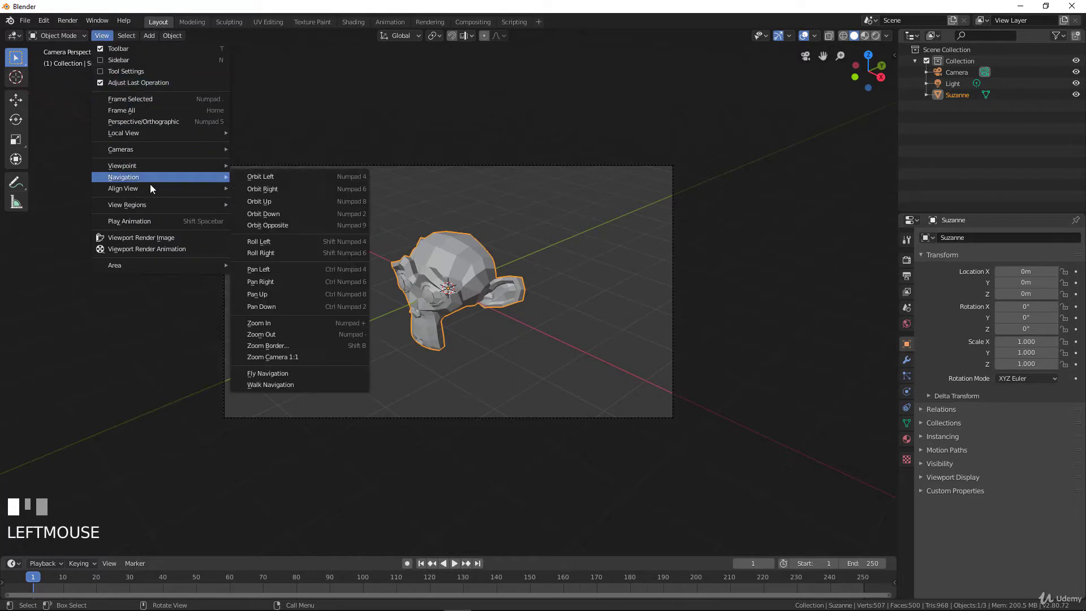
pyautogui.moveTo(289, 194)
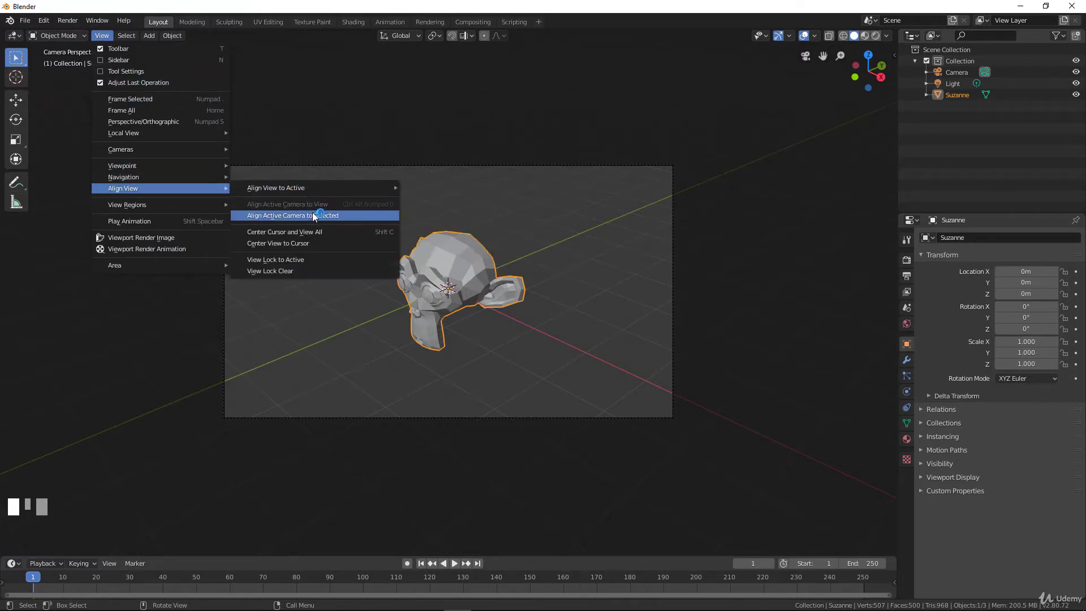
pyautogui.moveTo(152, 145)
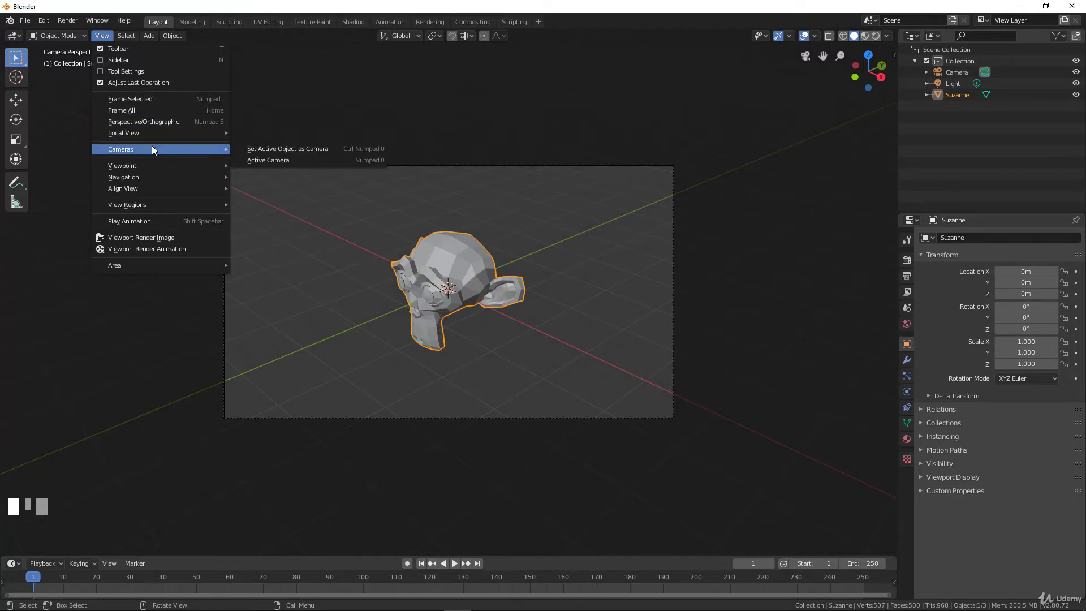
pyautogui.moveTo(170, 162)
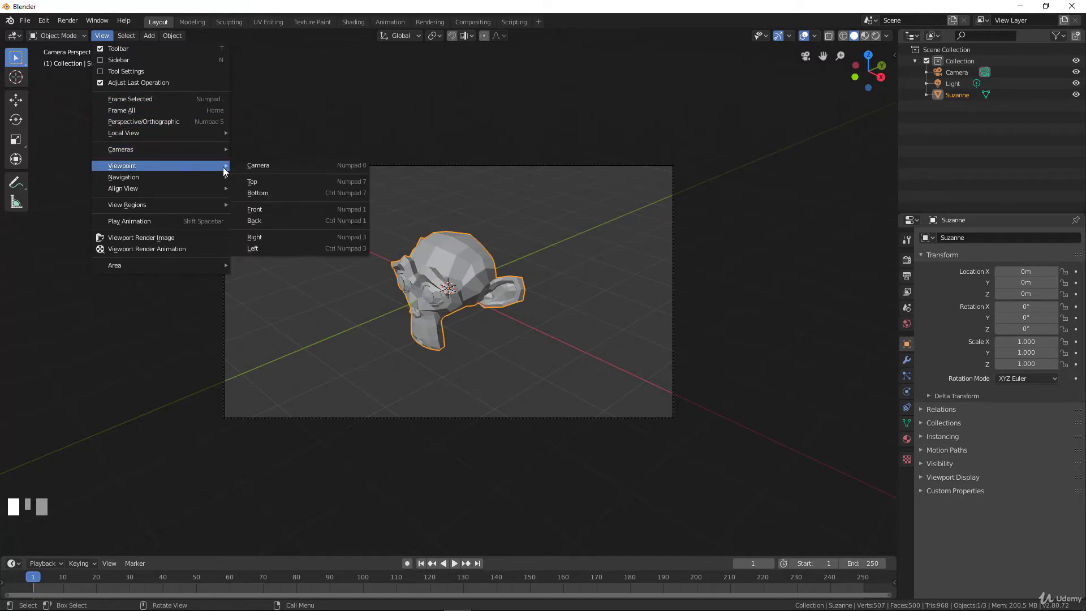
pyautogui.click(267, 185)
pyautogui.scroll(-2, 438, 258)
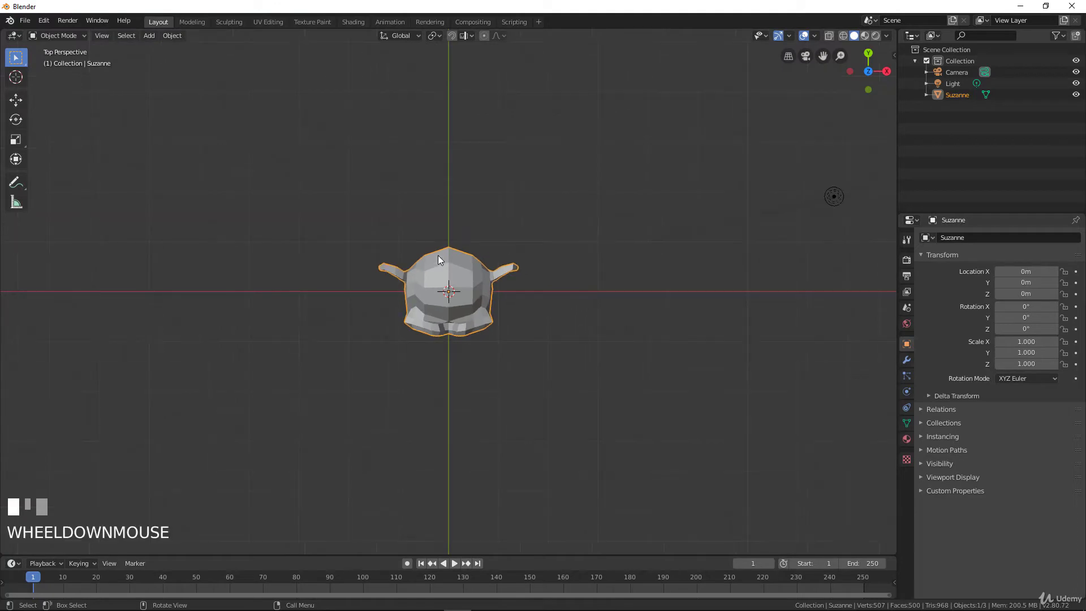
pyautogui.scroll(2, 438, 257)
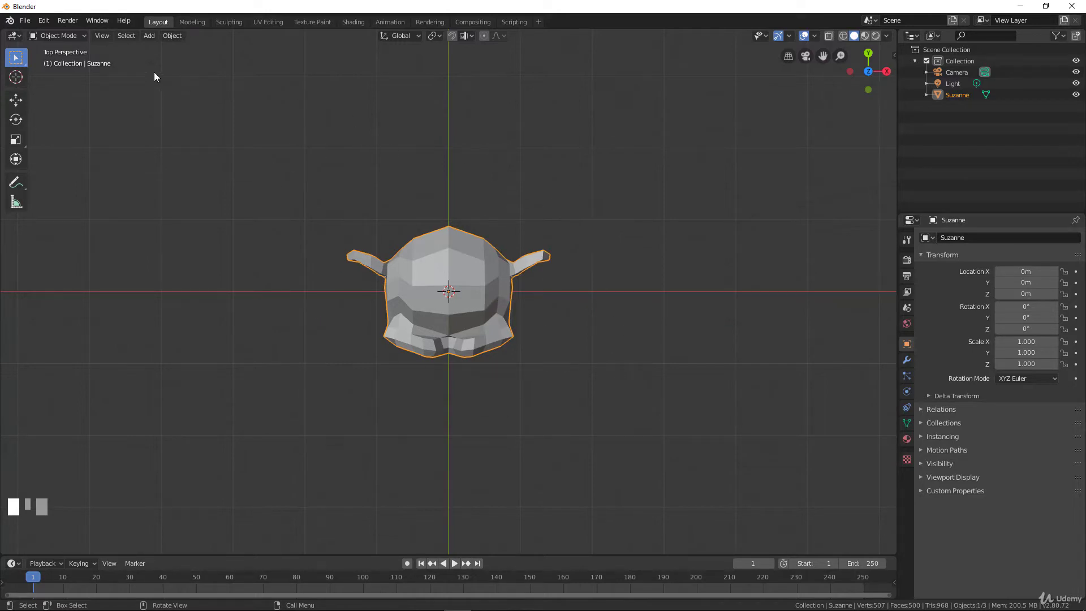
# Show the monkey head from the Right viewpoint, change the view to orthographic and orbit to an angled view
pyautogui.click(101, 35)
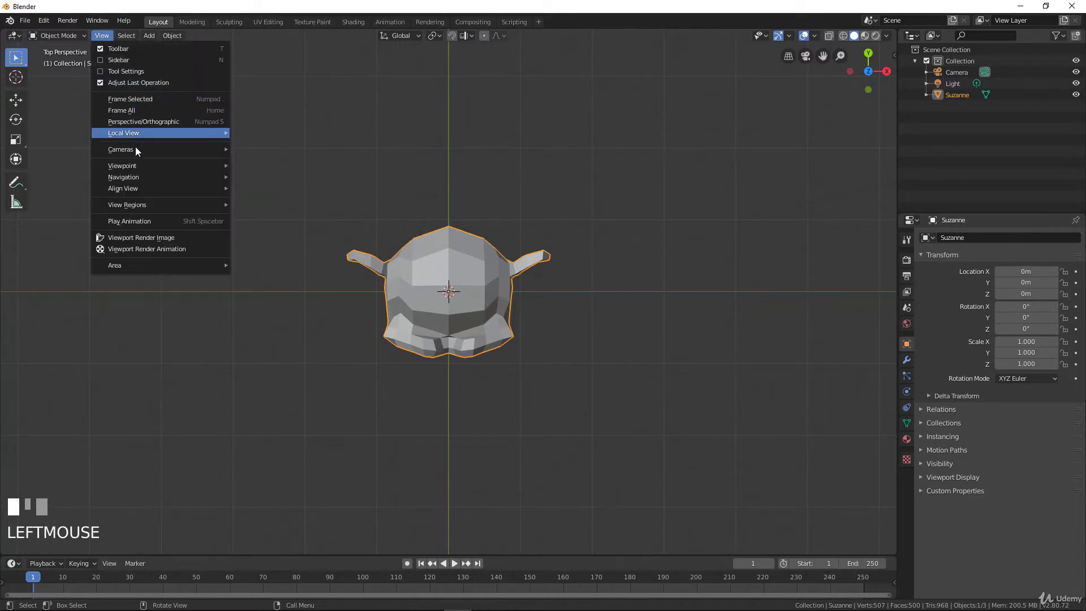
pyautogui.moveTo(141, 166)
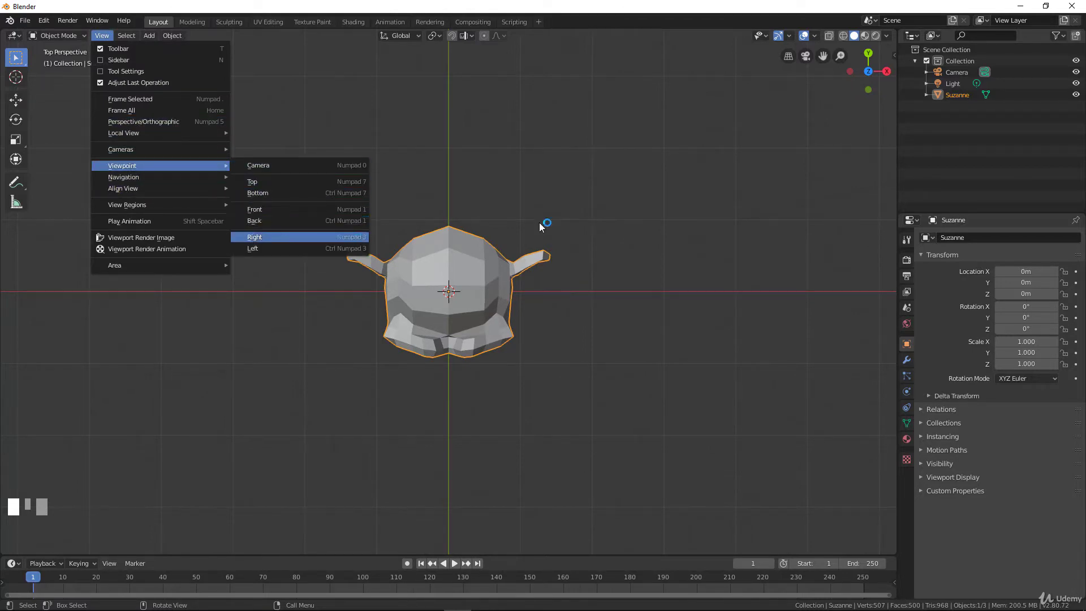
pyautogui.click(485, 233)
pyautogui.press('KP_3')
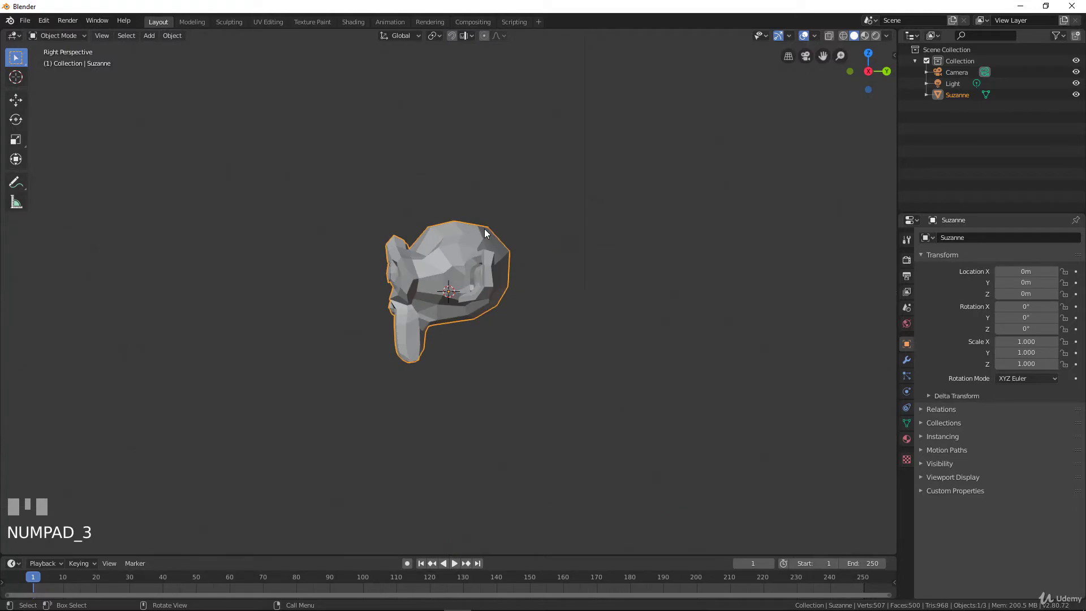
pyautogui.press('KP_5')
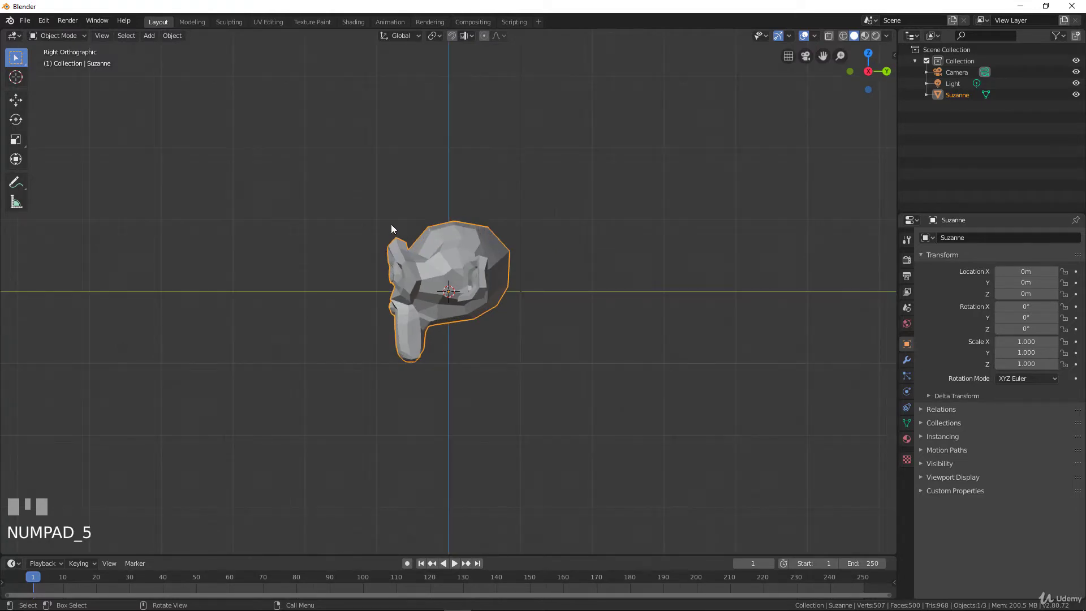
pyautogui.moveTo(365, 213); pyautogui.dragTo(331, 194, button='middle')
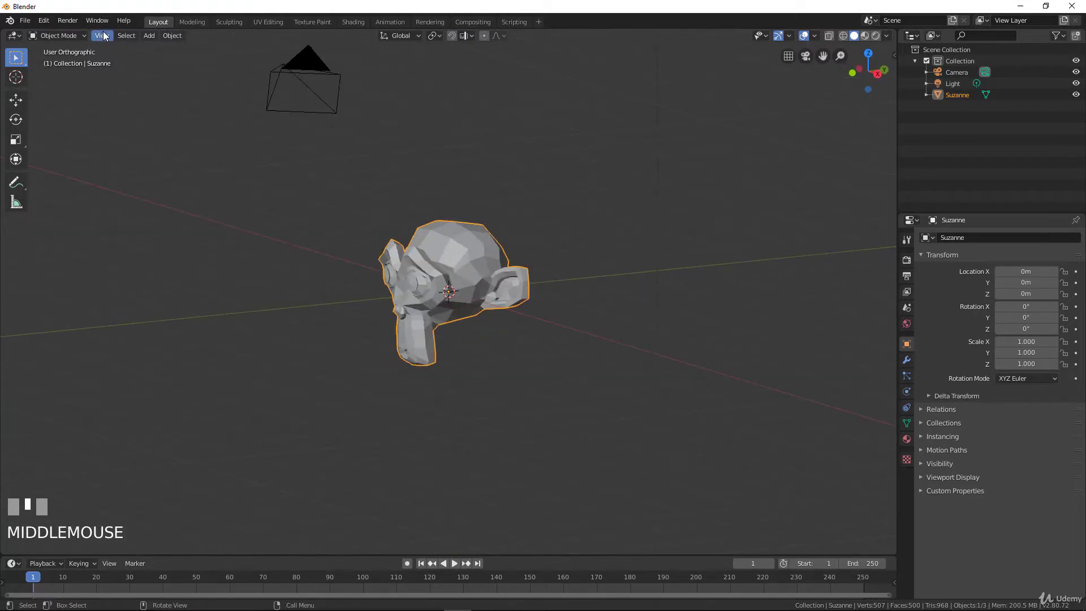
# Review the viewpoint, alignment and area options and split the viewport into Quad View
pyautogui.click(102, 35)
pyautogui.moveTo(155, 163)
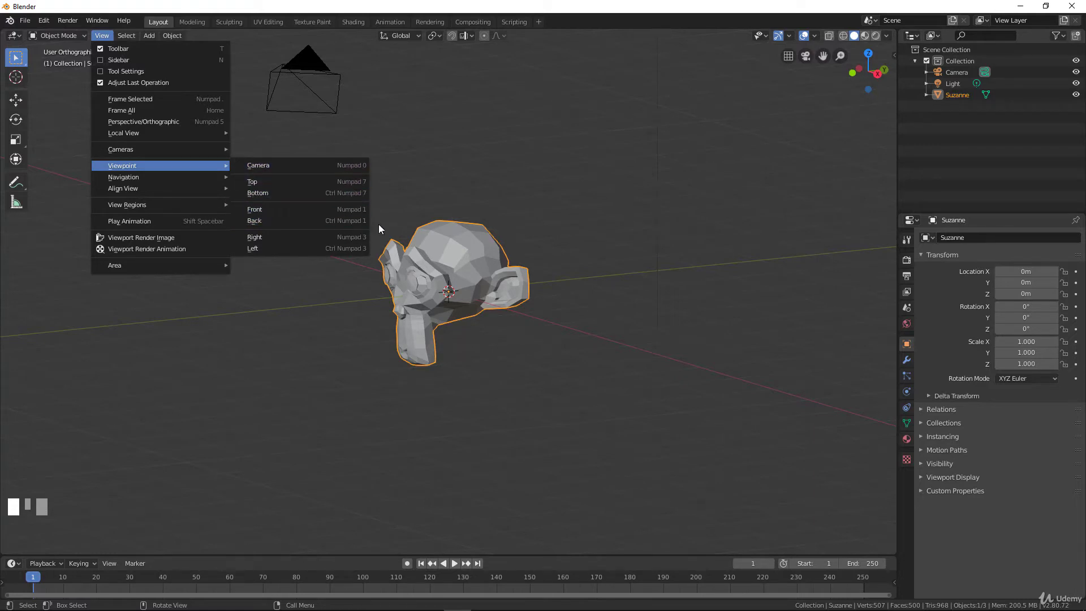
pyautogui.click(146, 177)
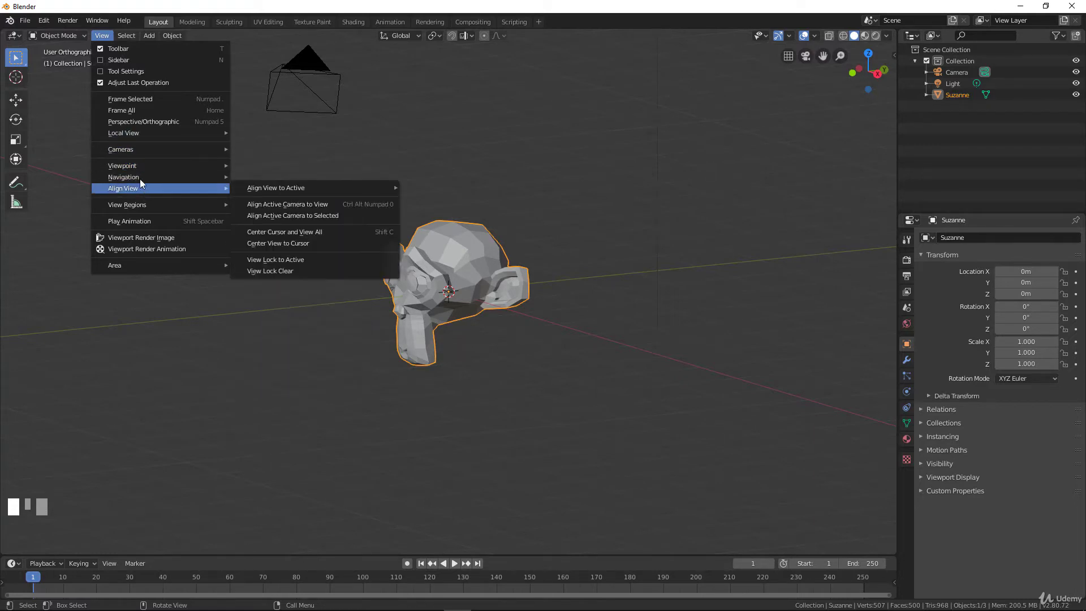
pyautogui.moveTo(140, 177)
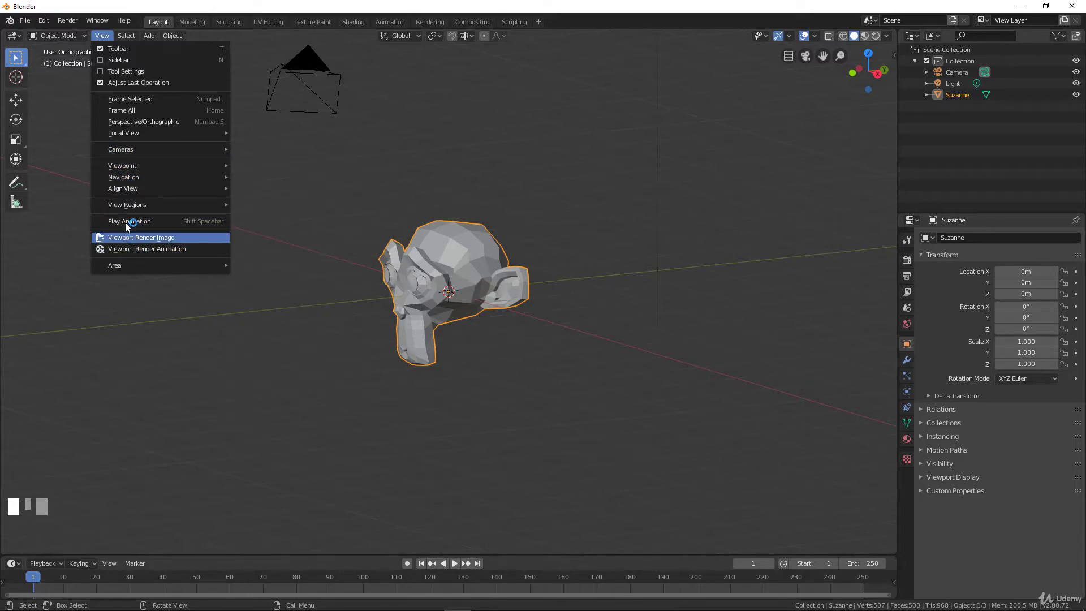
pyautogui.moveTo(141, 152)
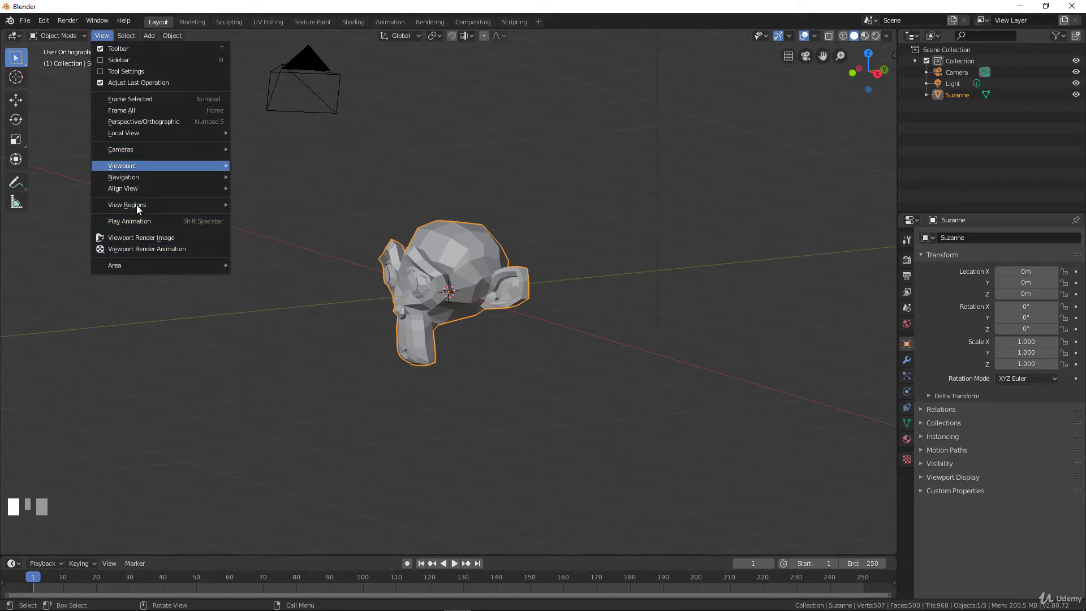
pyautogui.moveTo(124, 266)
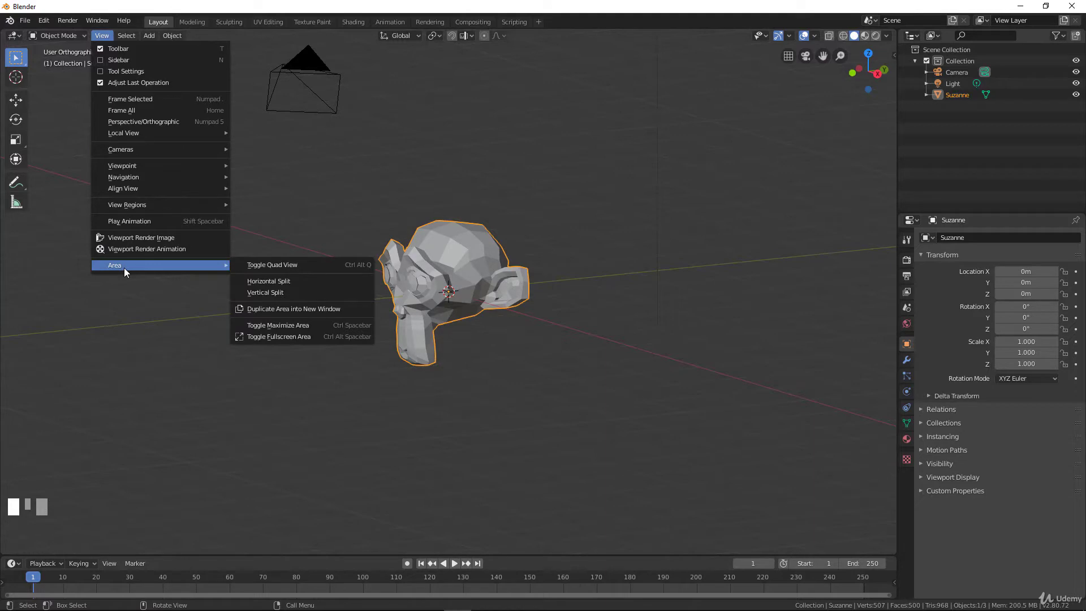
pyautogui.click(280, 265)
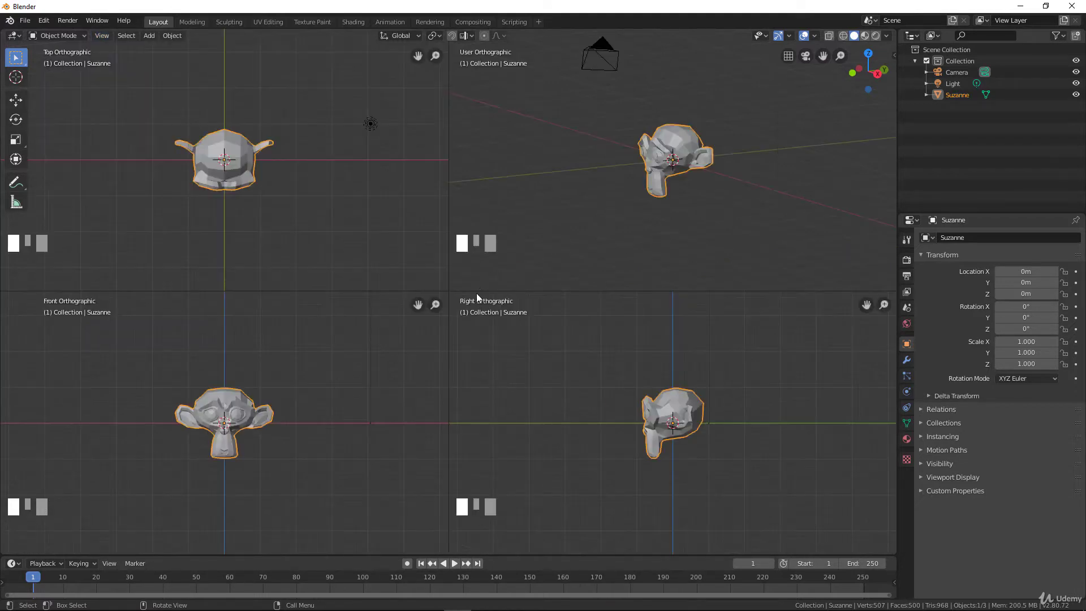
# Examine the monkey head up close in the Top, Front, Right and User views of the Quad View
pyautogui.scroll(5, 217, 186)
pyautogui.scroll(6, 283, 399)
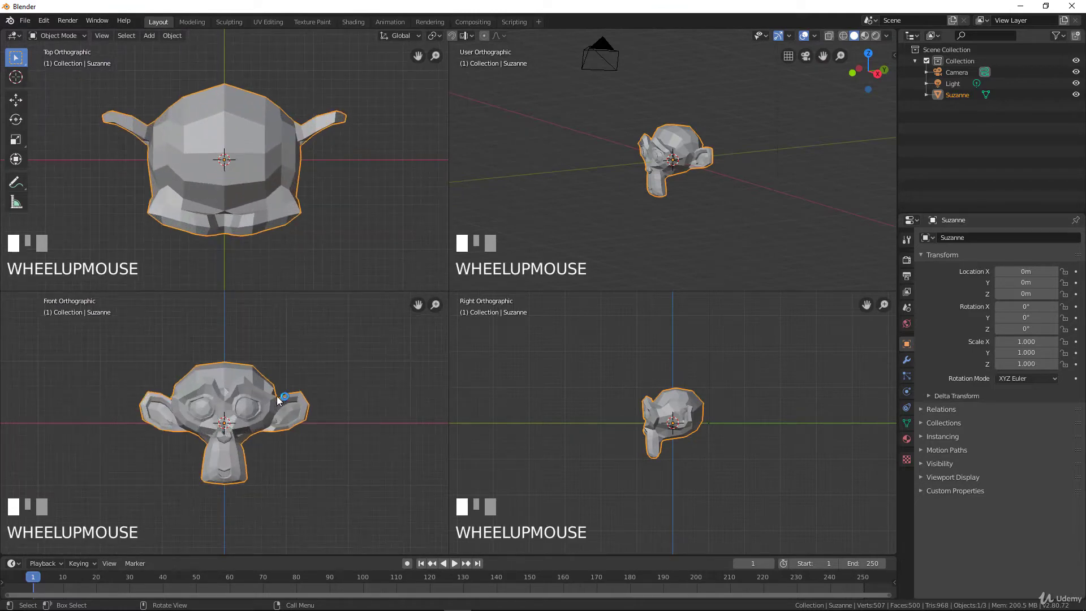
pyautogui.scroll(6, 705, 458)
pyautogui.scroll(-2, 687, 368)
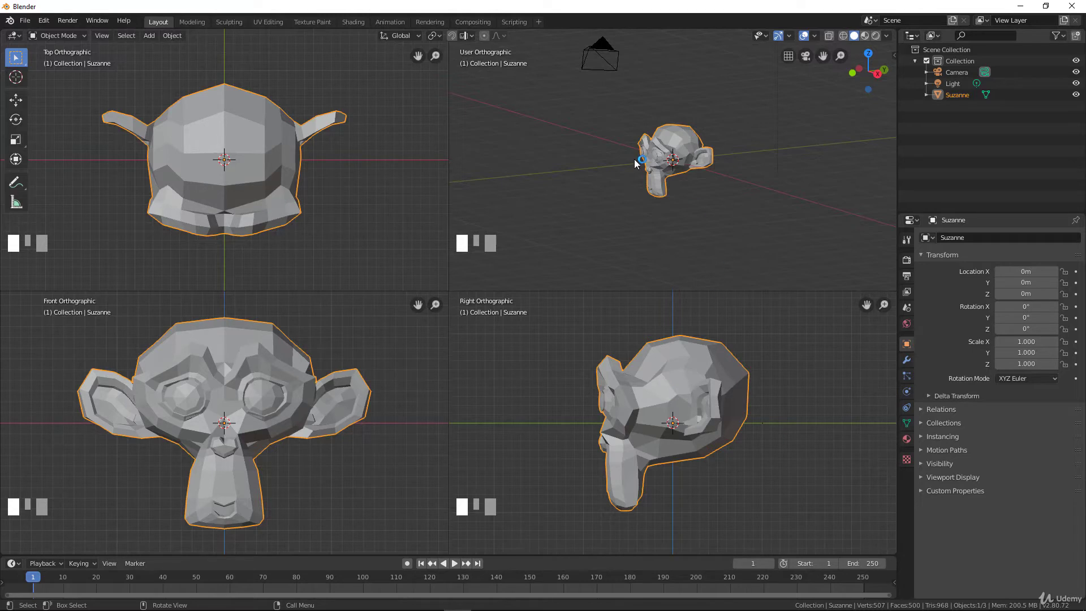
pyautogui.moveTo(635, 163); pyautogui.dragTo(670, 189, button='middle')
pyautogui.scroll(-2, 623, 142)
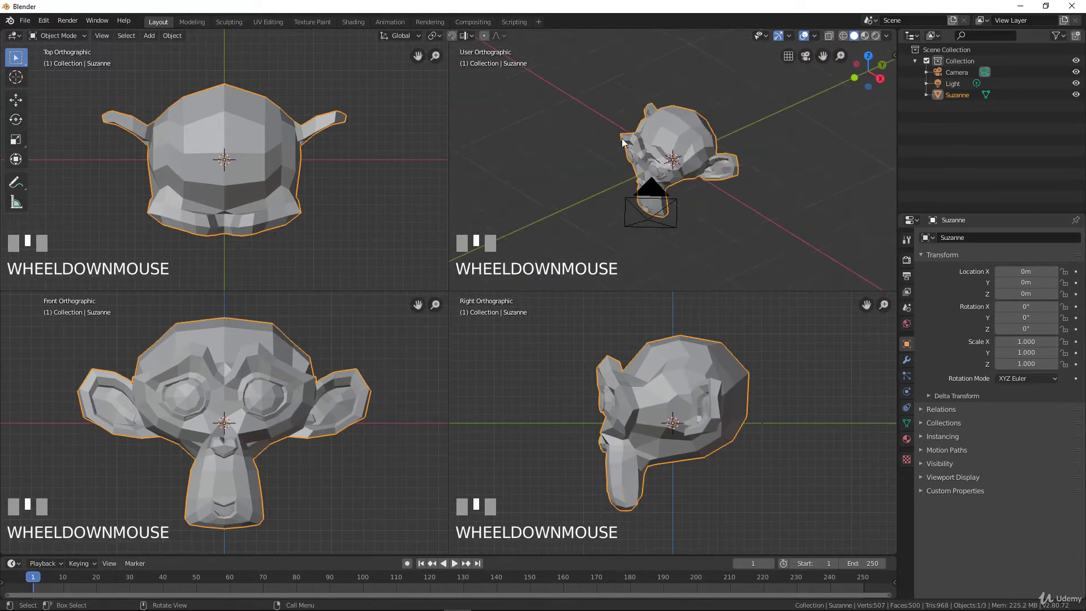
pyautogui.scroll(2, 623, 141)
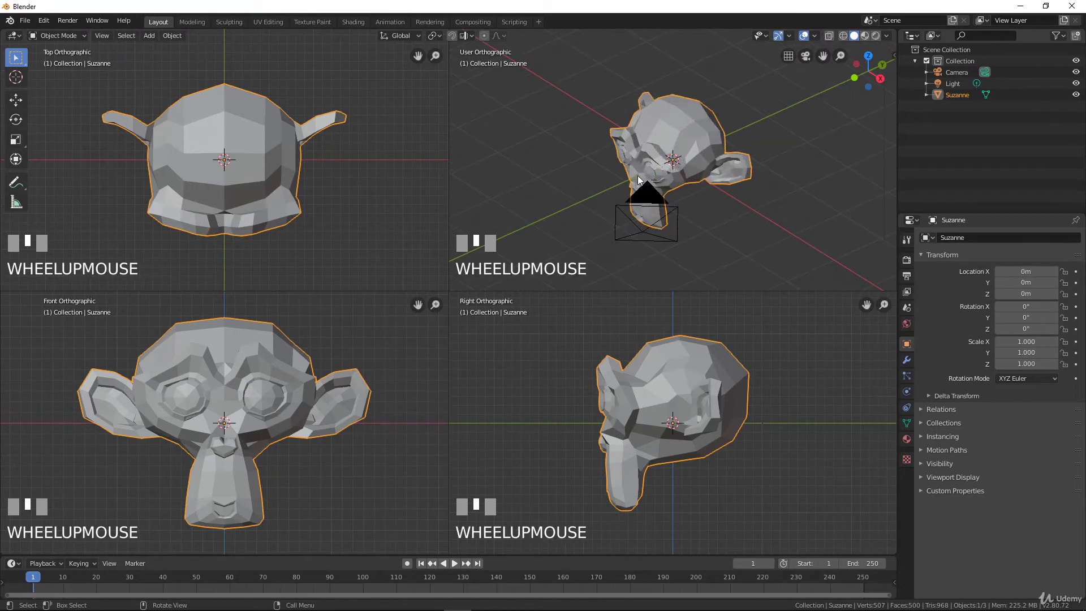
pyautogui.scroll(-1, 295, 138)
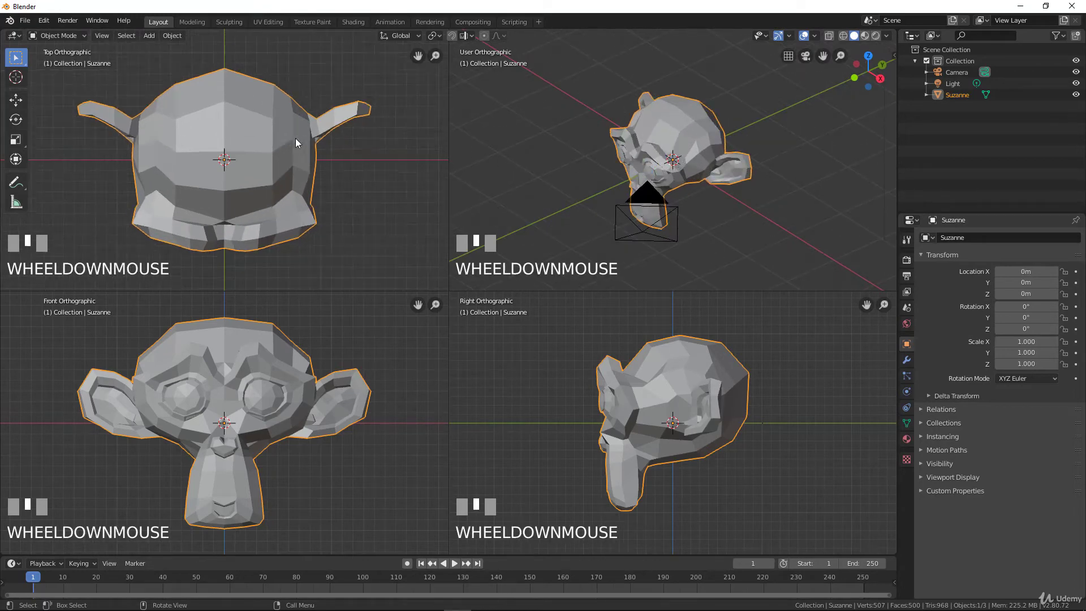
# In Edit Mode, try moving the ear-tip vertex about 0.34 m in X and 0.41 m in Y, undo it and return to Object Mode
pyautogui.press('Tab')
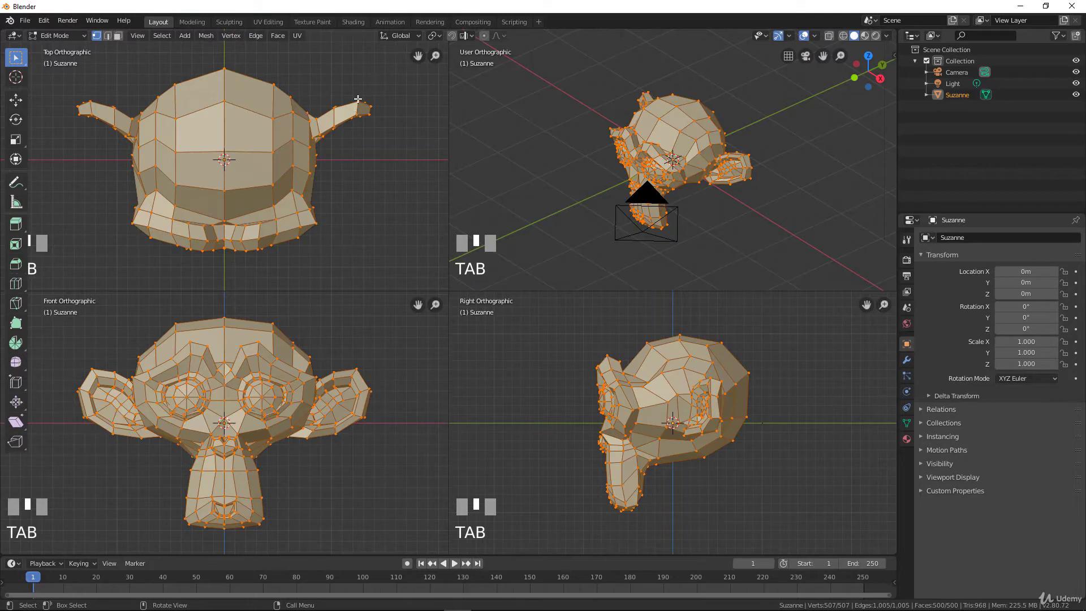
pyautogui.click(358, 102)
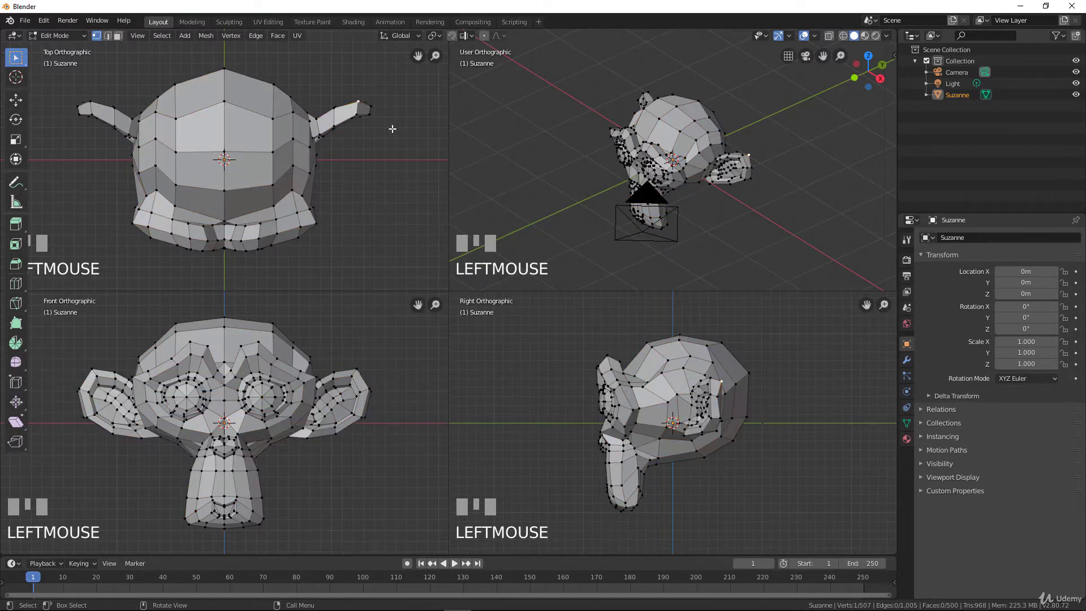
pyautogui.press('g')
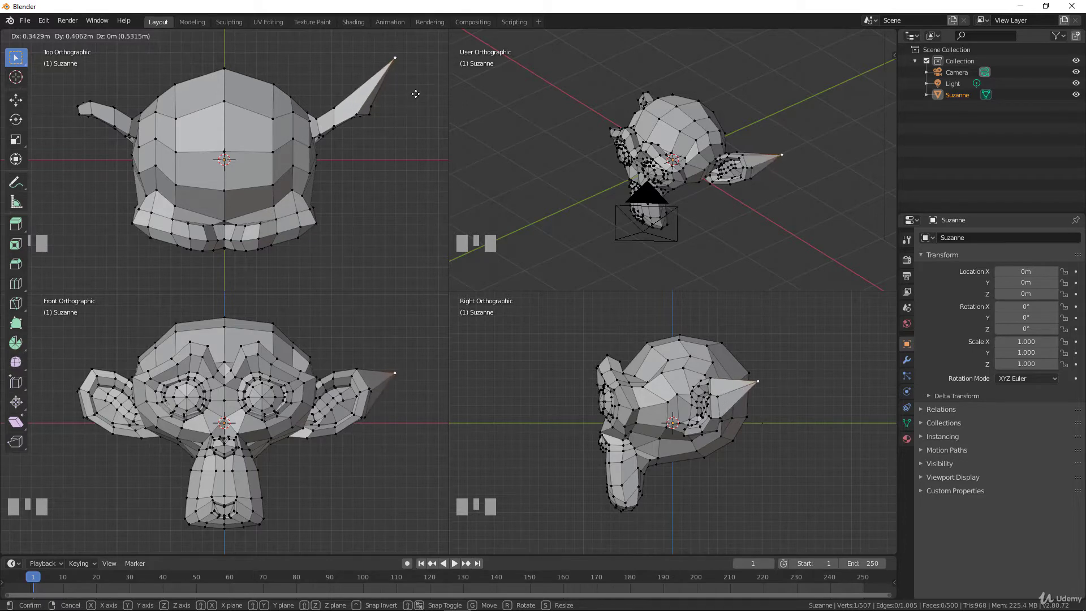
pyautogui.click(415, 96)
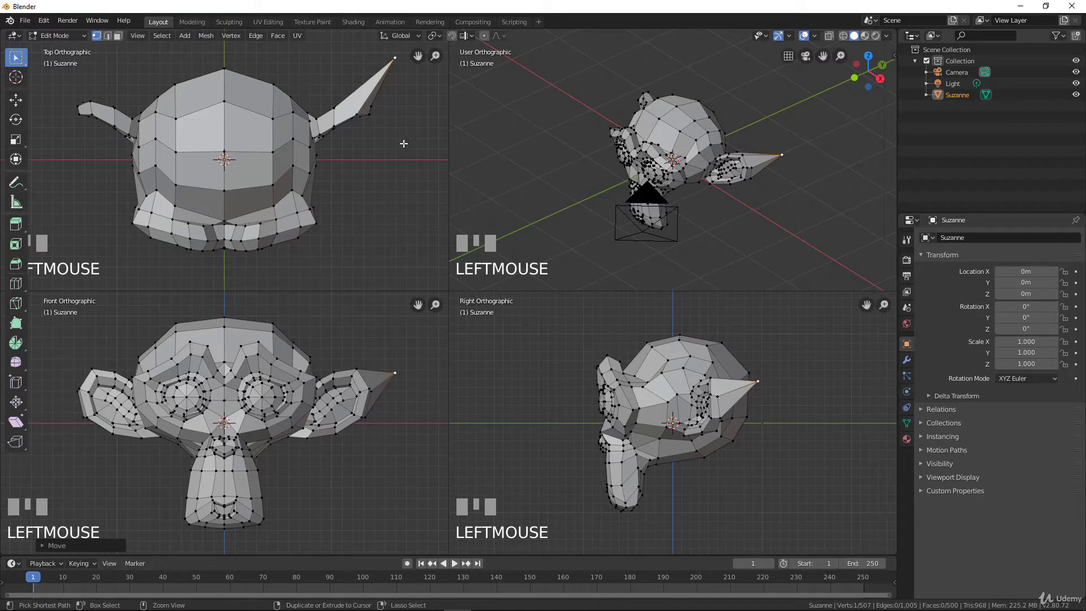
pyautogui.hotkey('ctrl', 'z')
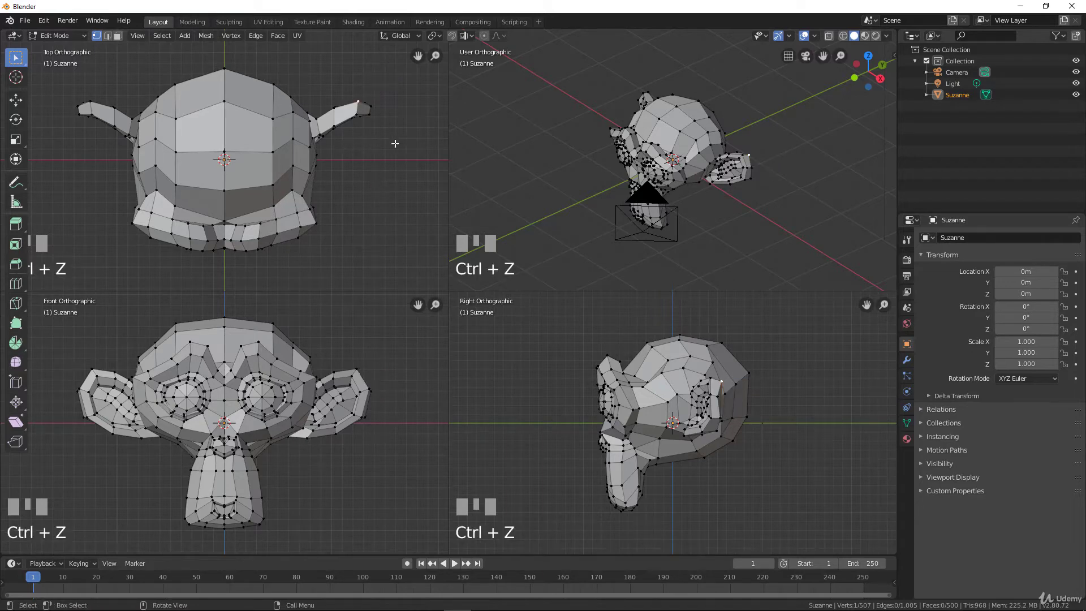
pyautogui.press('Tab')
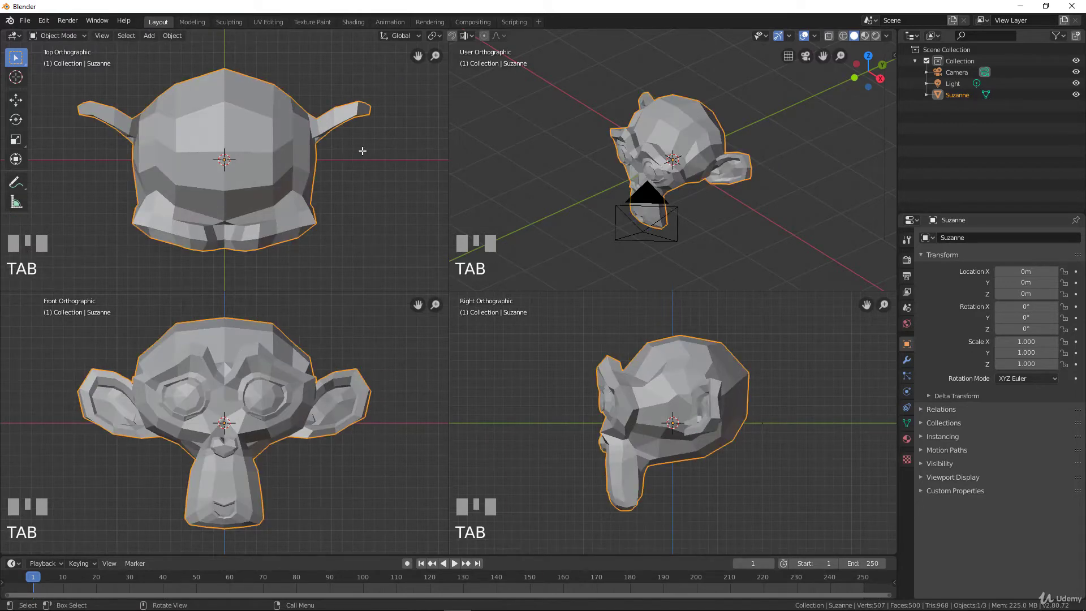
# Turn off Quad View to return to a single viewport and orbit slightly around the monkey head
pyautogui.click(80, 36)
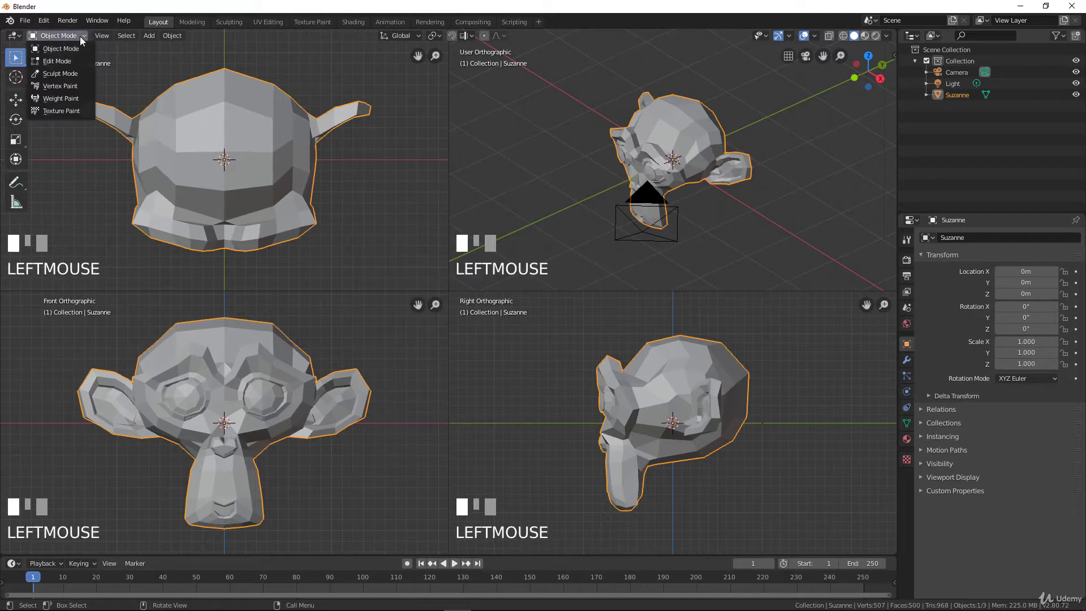
pyautogui.click(102, 35)
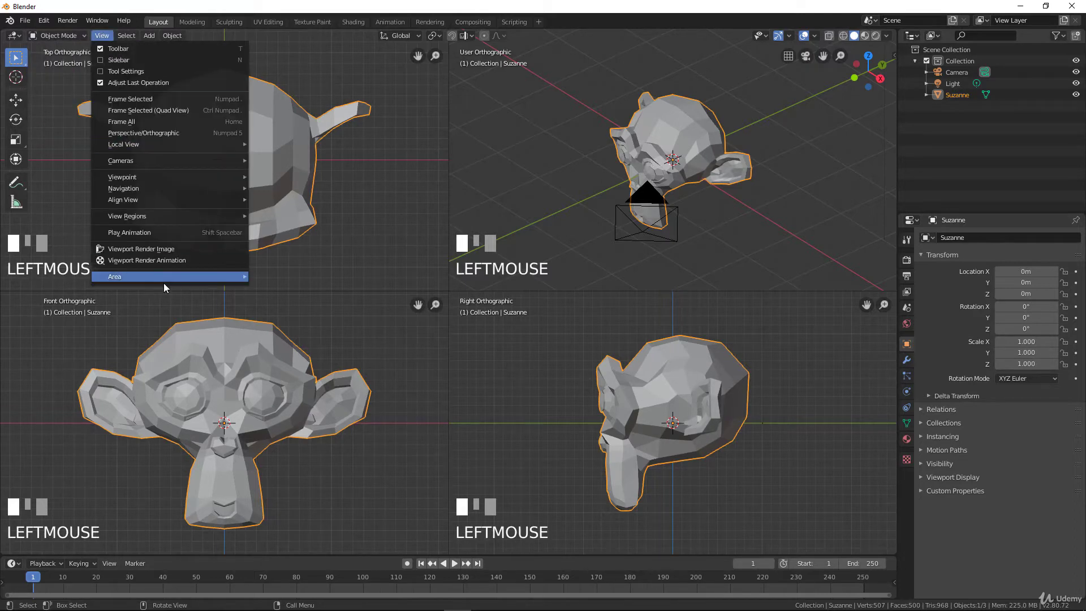
pyautogui.moveTo(181, 280)
pyautogui.click(290, 276)
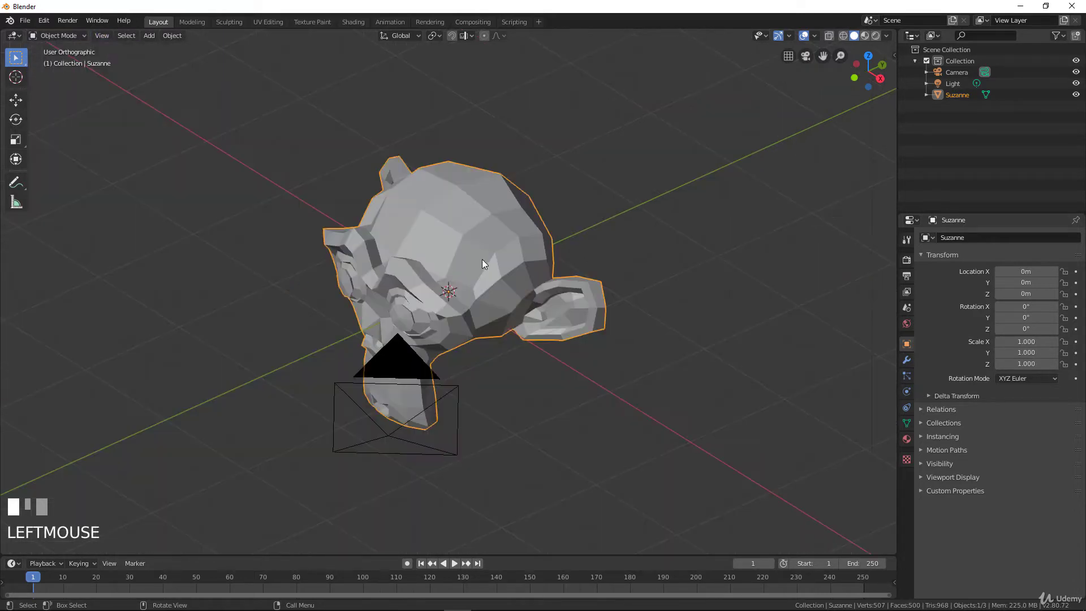
pyautogui.moveTo(470, 290); pyautogui.dragTo(80, 90, button='middle')
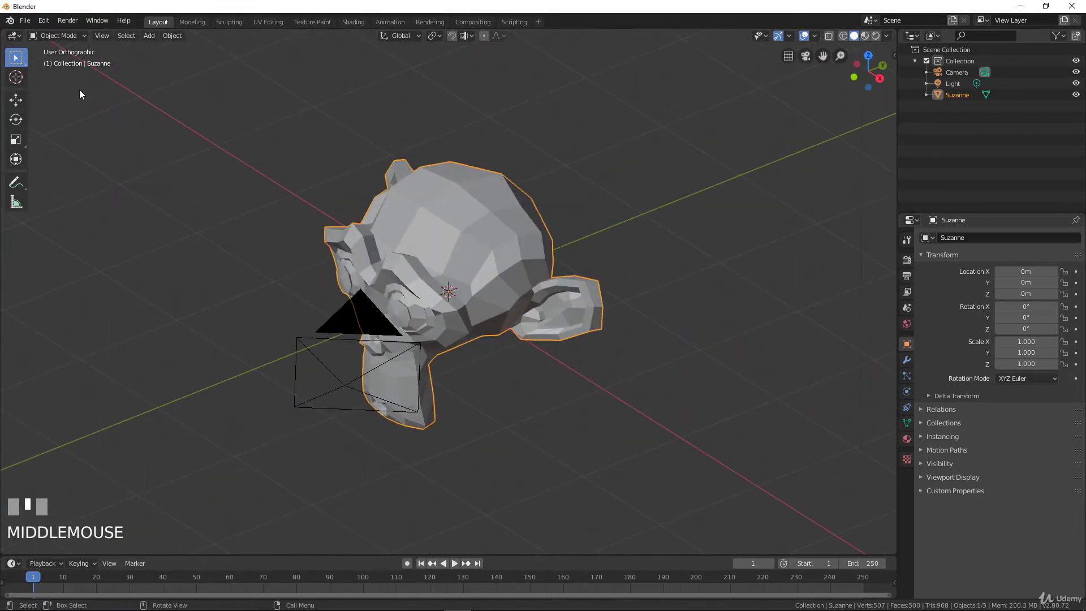
# Look through the area splitting options and the object selection options
pyautogui.click(100, 36)
pyautogui.moveTo(143, 265)
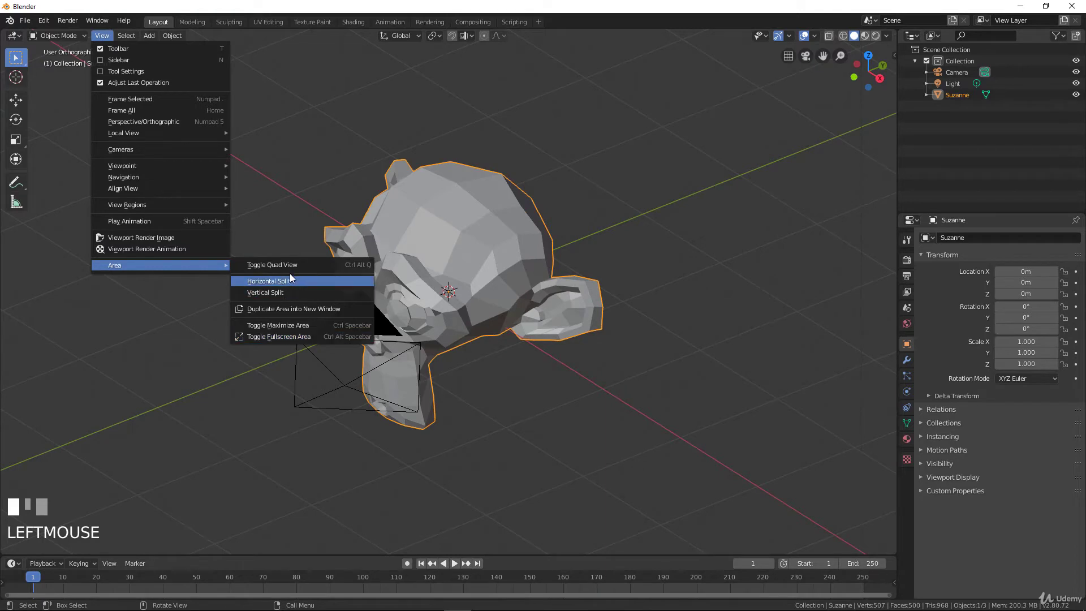
pyautogui.moveTo(126, 36)
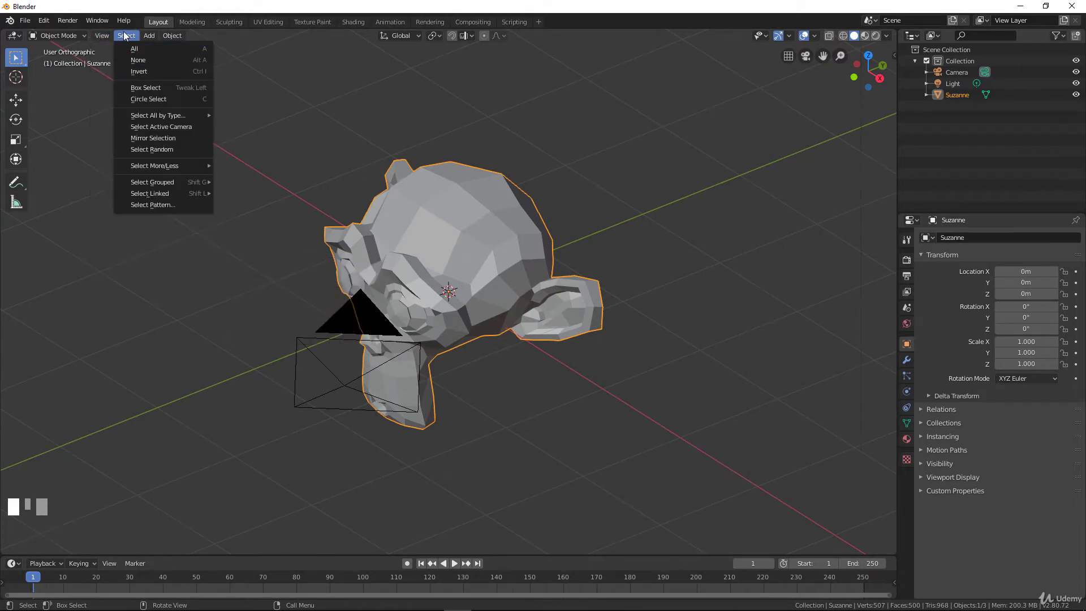
# Add a UV sphere and move it beside the monkey head to about X -4.27 m, Y 0.44 m, Z 0.59 m
pyautogui.scroll(-5, 514, 276)
pyautogui.moveTo(514, 276); pyautogui.dragTo(435, 313, button='middle')
pyautogui.scroll(1, 461, 298)
pyautogui.scroll(2, 461, 299)
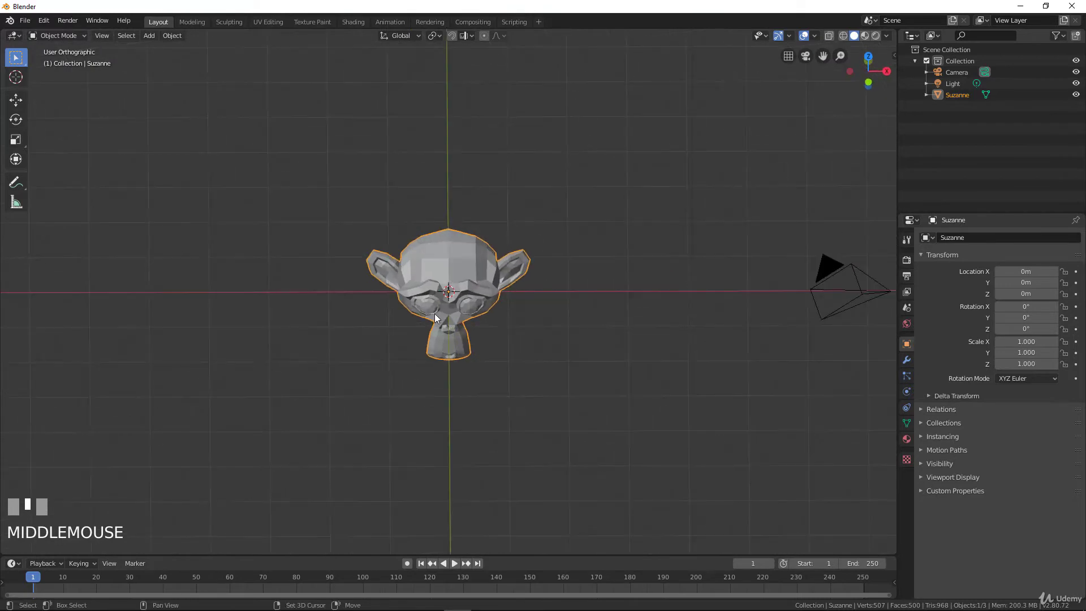
pyautogui.hotkey('shift', 'a')
pyautogui.moveTo(435, 313)
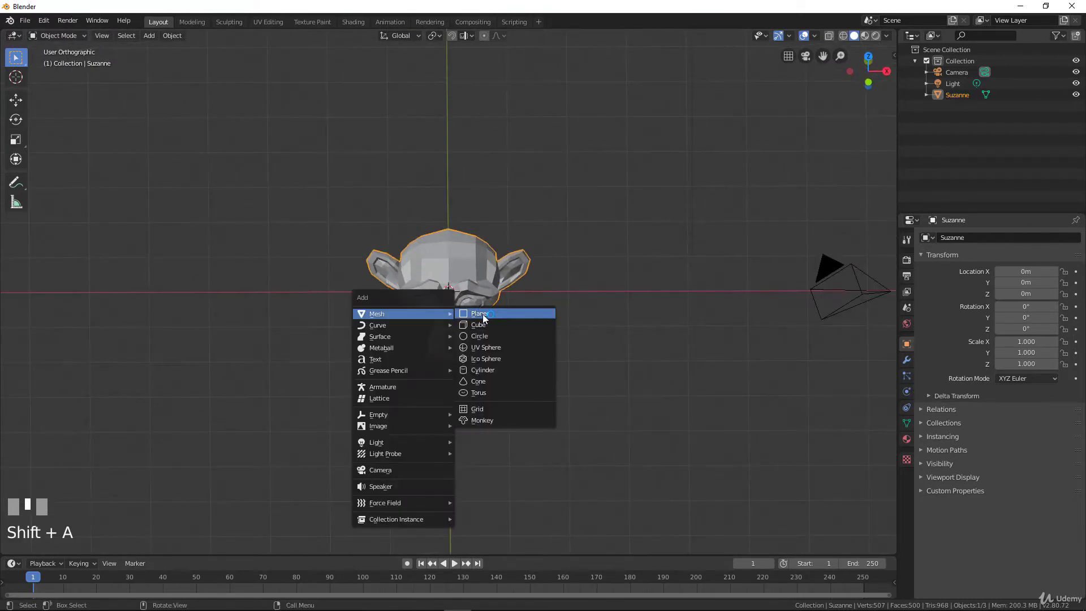
pyautogui.click(485, 348)
pyautogui.press('g')
pyautogui.click(280, 302)
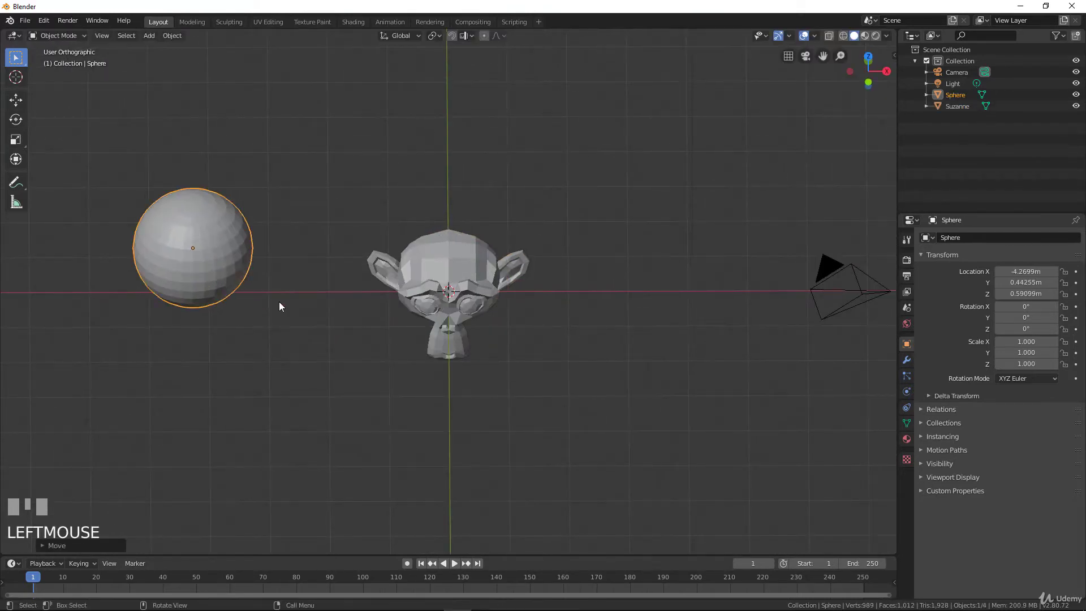
# Add a torus and move it to the opposite side of the monkey head, about X 4.59 m, Y 0.61 m, Z 0.87 m
pyautogui.hotkey('shift', 'a')
pyautogui.moveTo(352, 322)
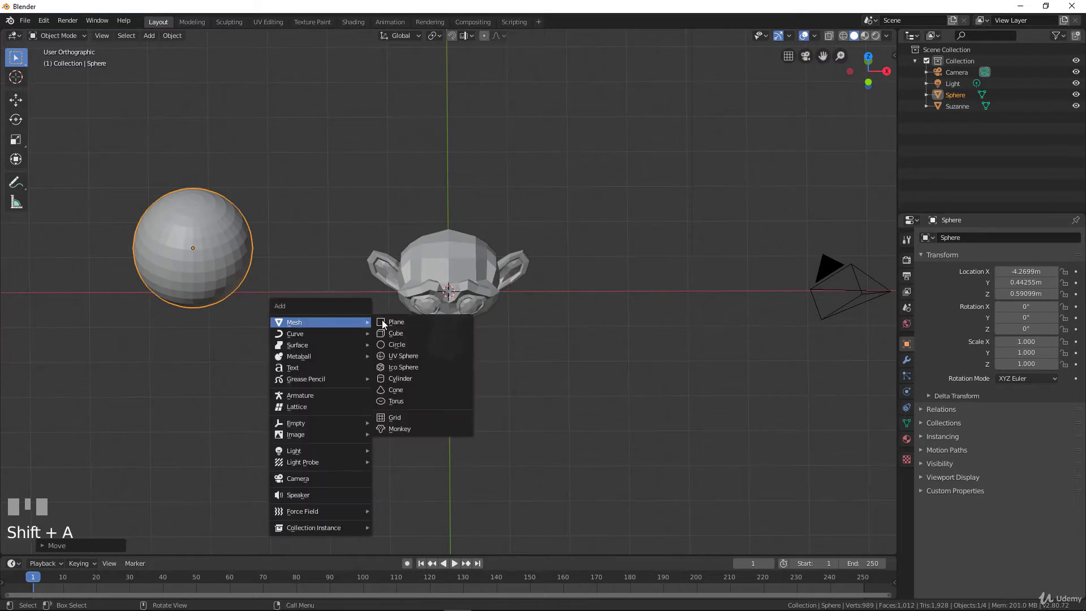
pyautogui.click(399, 403)
pyautogui.scroll(-2, 414, 341)
pyautogui.press('g')
pyautogui.click(548, 313)
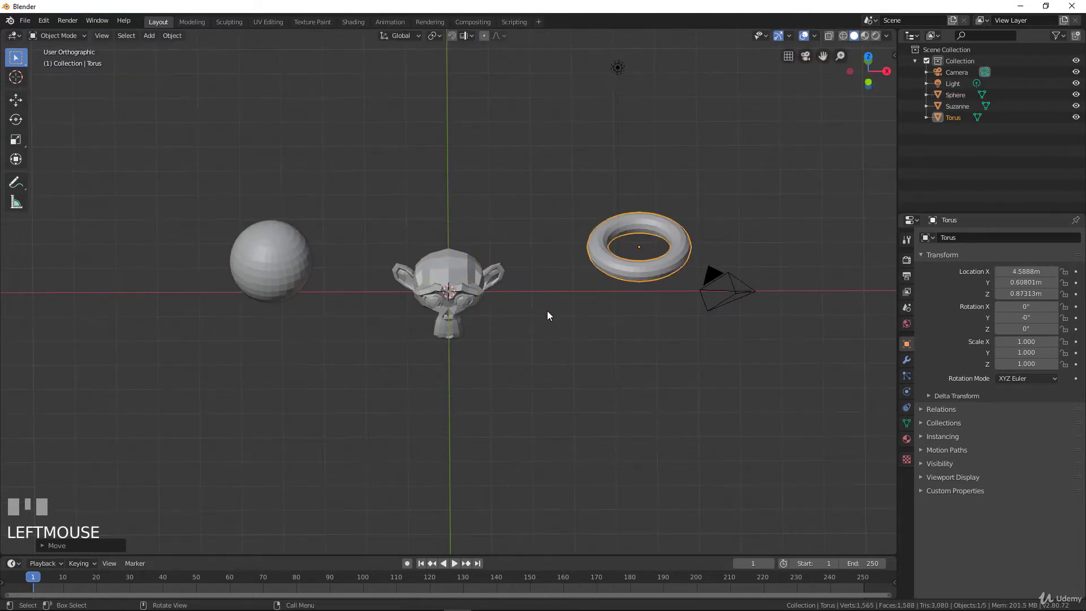
# Add a cone and move it behind the monkey head to about X -1.99 m, Y 2.11 m, Z 2.93 m
pyautogui.hotkey('shift', 'a')
pyautogui.moveTo(565, 314)
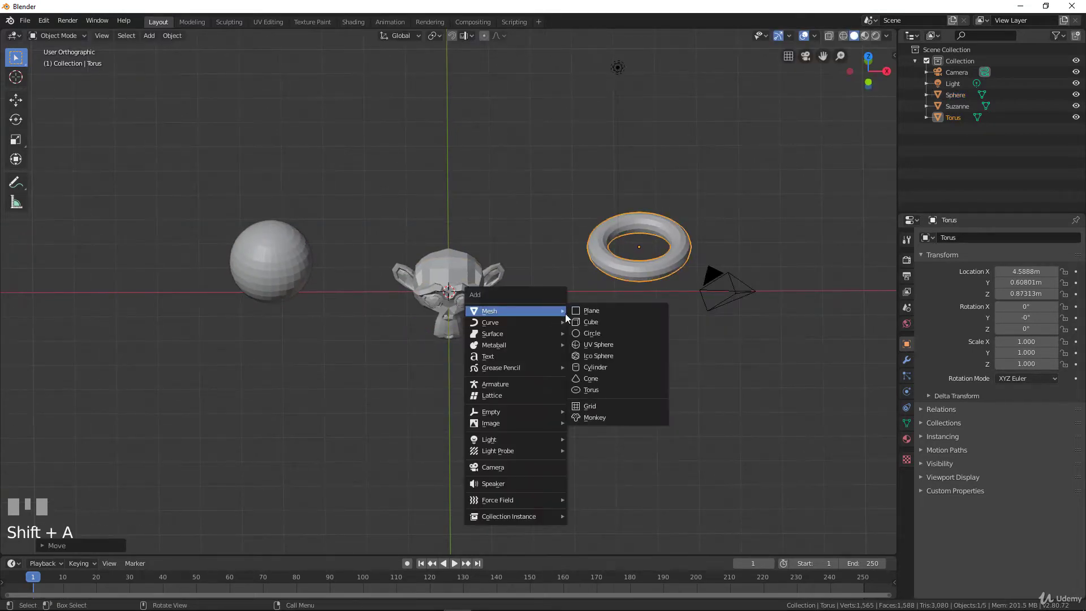
pyautogui.click(592, 379)
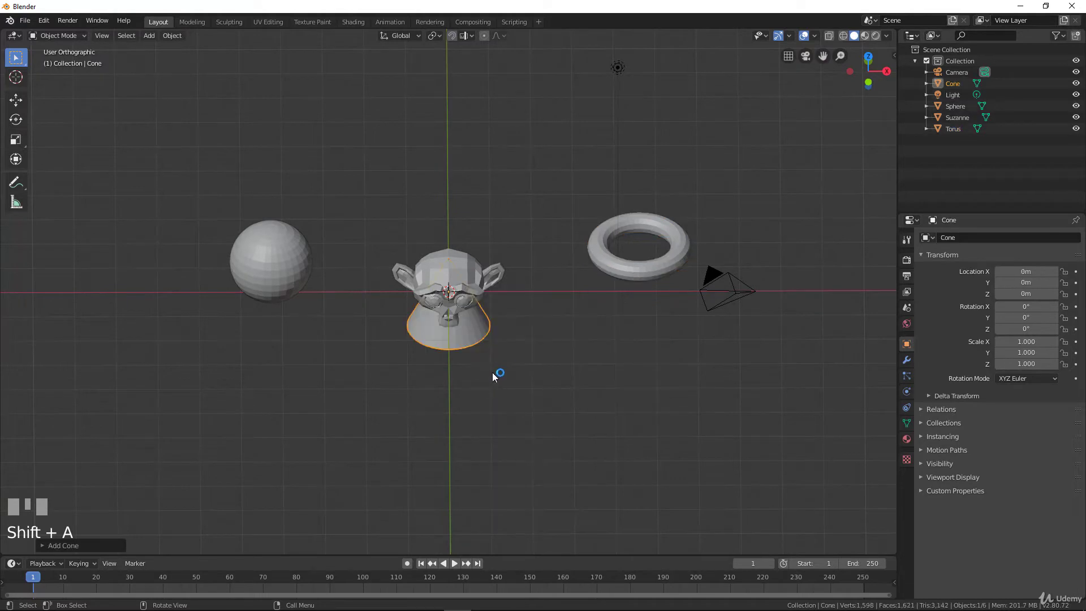
pyautogui.press('g')
pyautogui.click(412, 225)
pyautogui.moveTo(376, 258); pyautogui.dragTo(483, 296, button='middle')
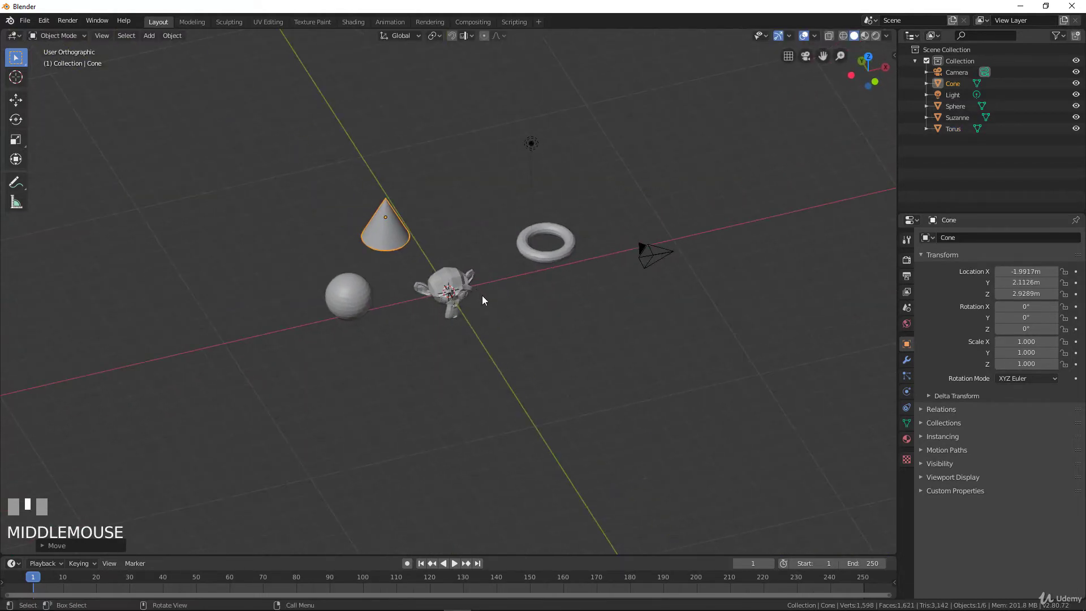
pyautogui.scroll(2, 537, 287)
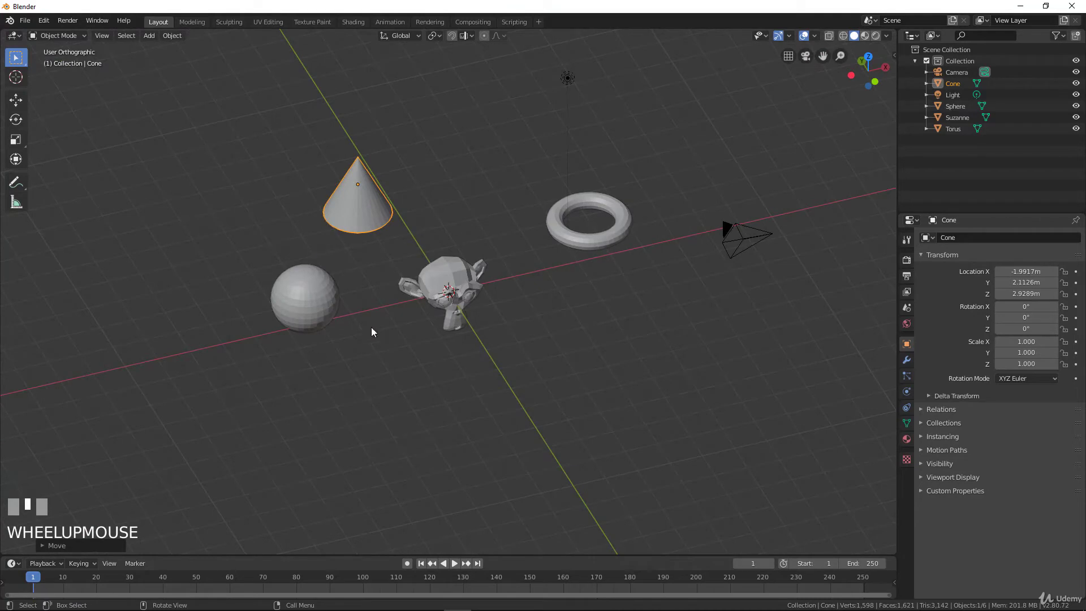
# Select the torus, then extend the selection to all objects of type Mesh
pyautogui.click(608, 232)
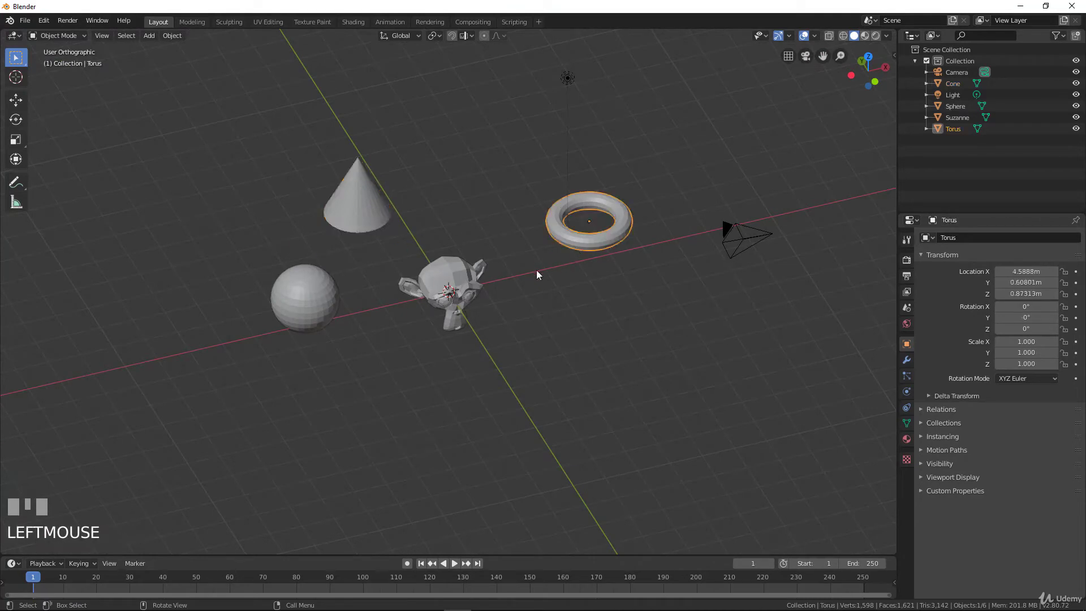
pyautogui.moveTo(402, 228); pyautogui.dragTo(399, 216, button='middle')
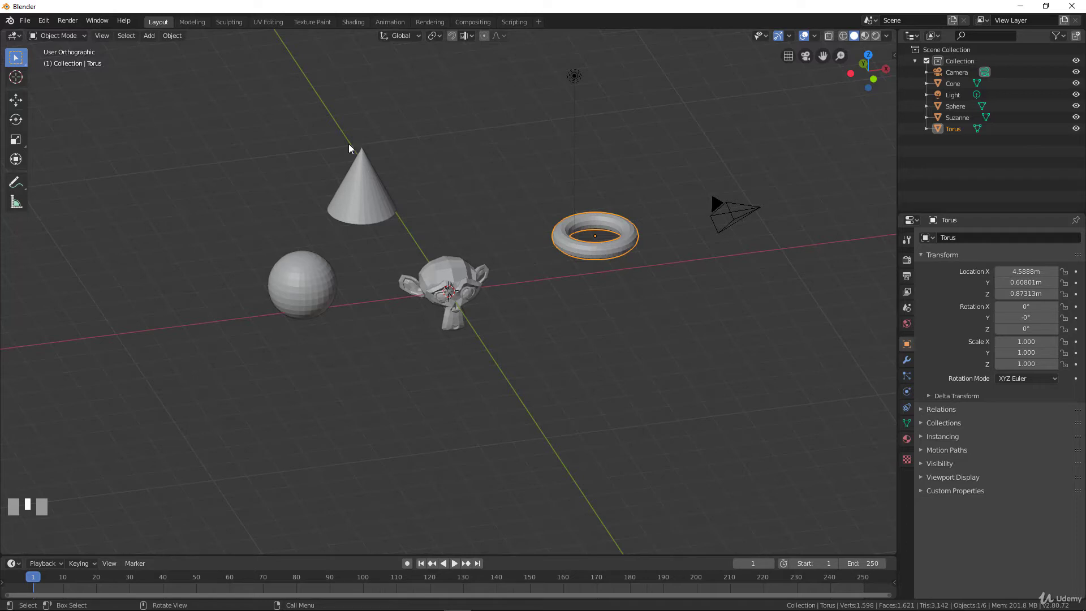
pyautogui.click(172, 35)
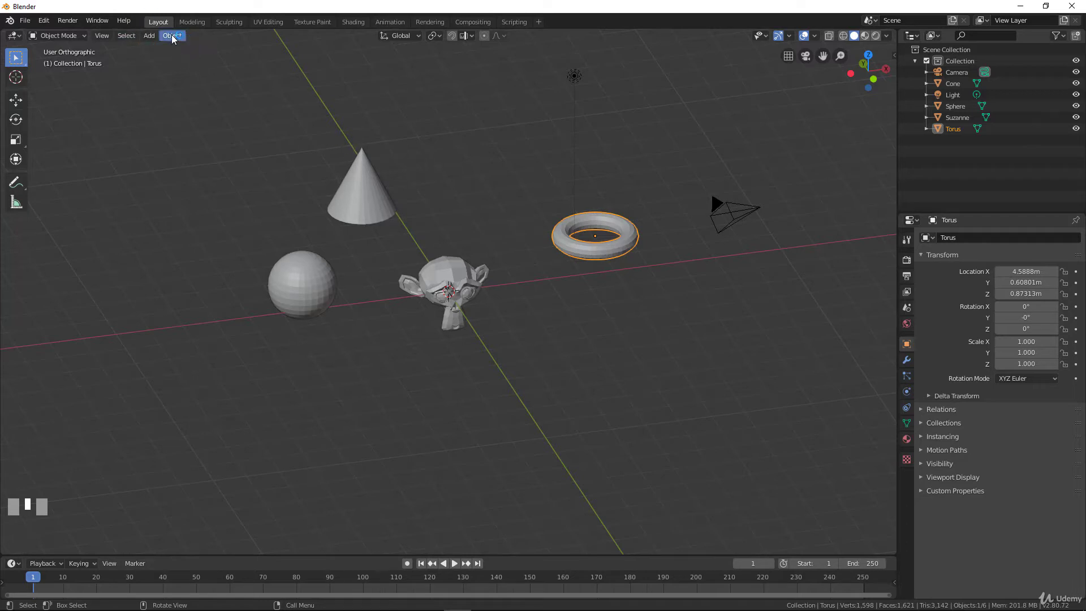
pyautogui.click(126, 35)
pyautogui.moveTo(187, 112)
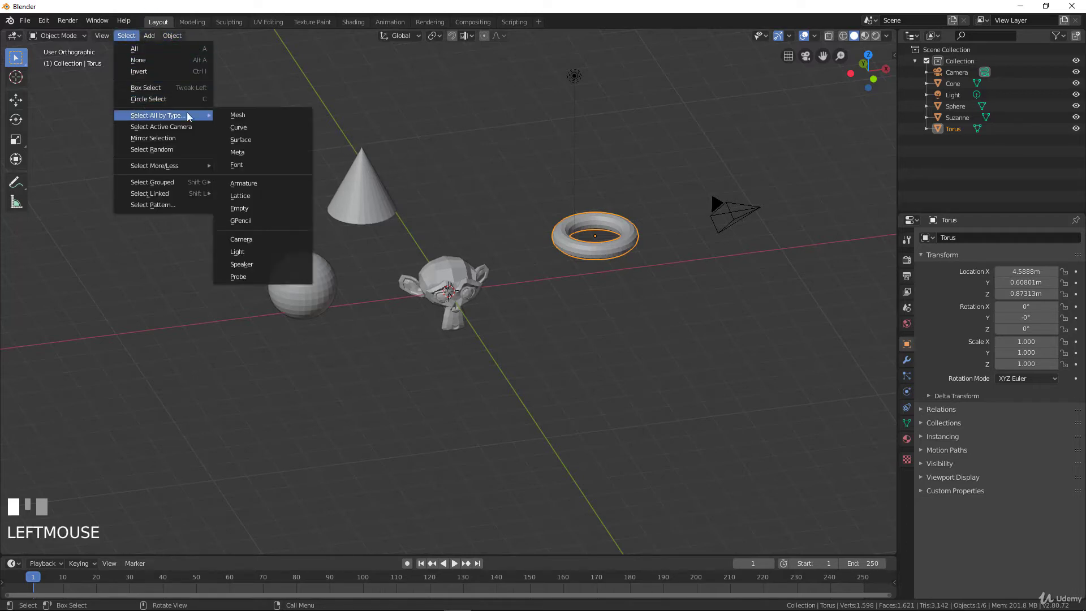
pyautogui.click(256, 113)
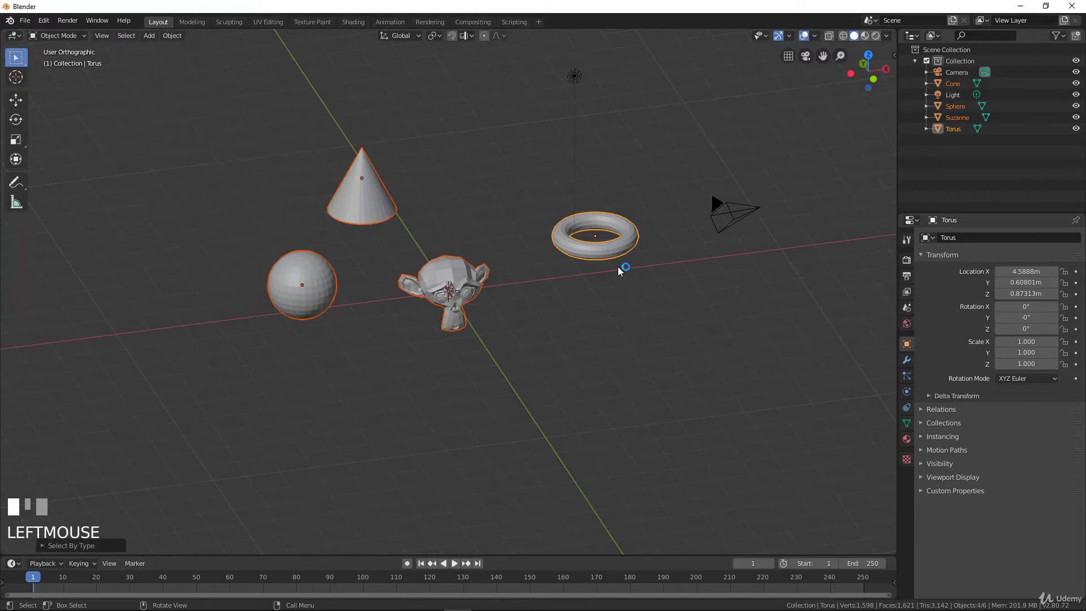
# Use Box Select around the whole scene to select every object, including the camera and light
pyautogui.click(126, 36)
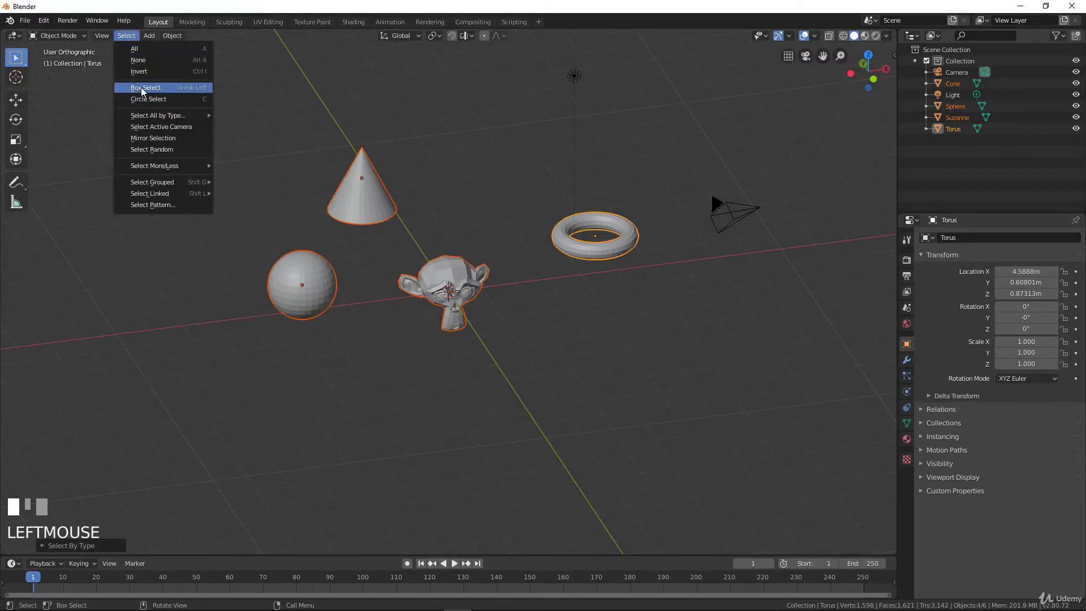
pyautogui.moveTo(147, 114)
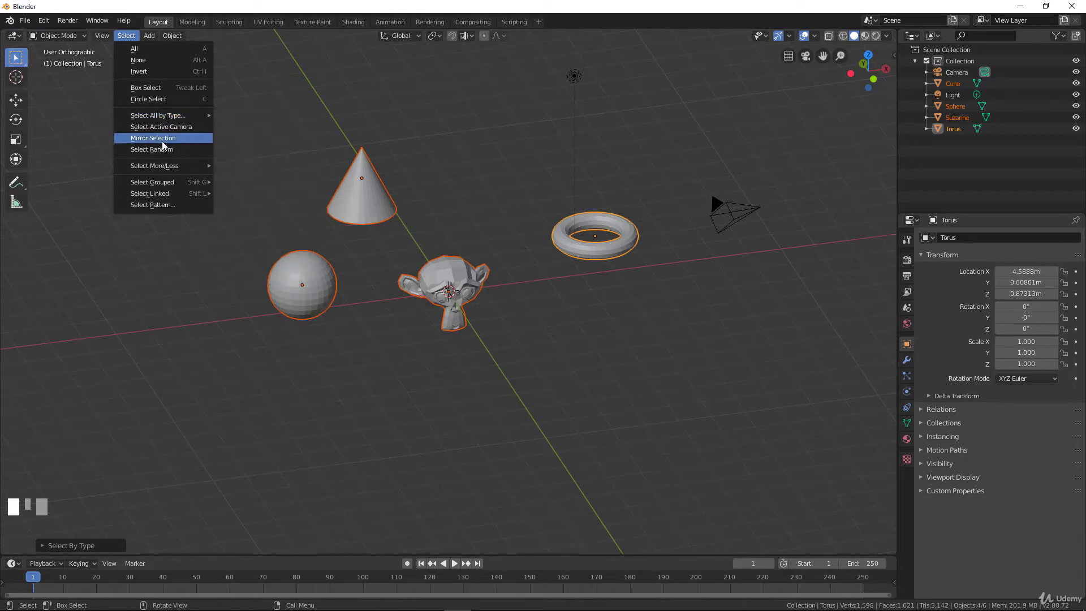
pyautogui.click(160, 165)
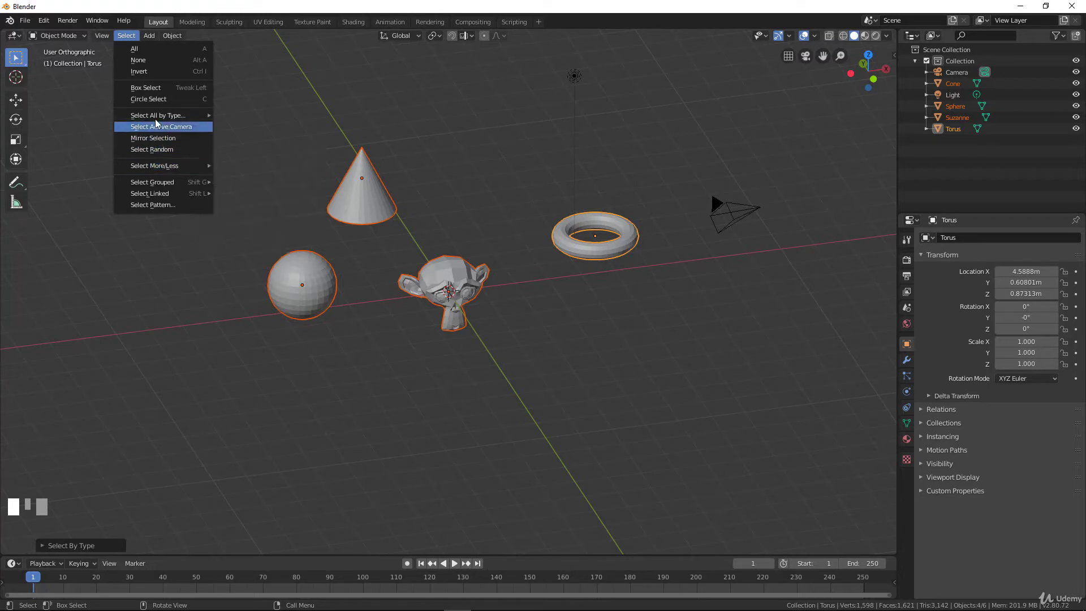
pyautogui.click(148, 88)
pyautogui.moveTo(206, 104); pyautogui.dragTo(733, 378)
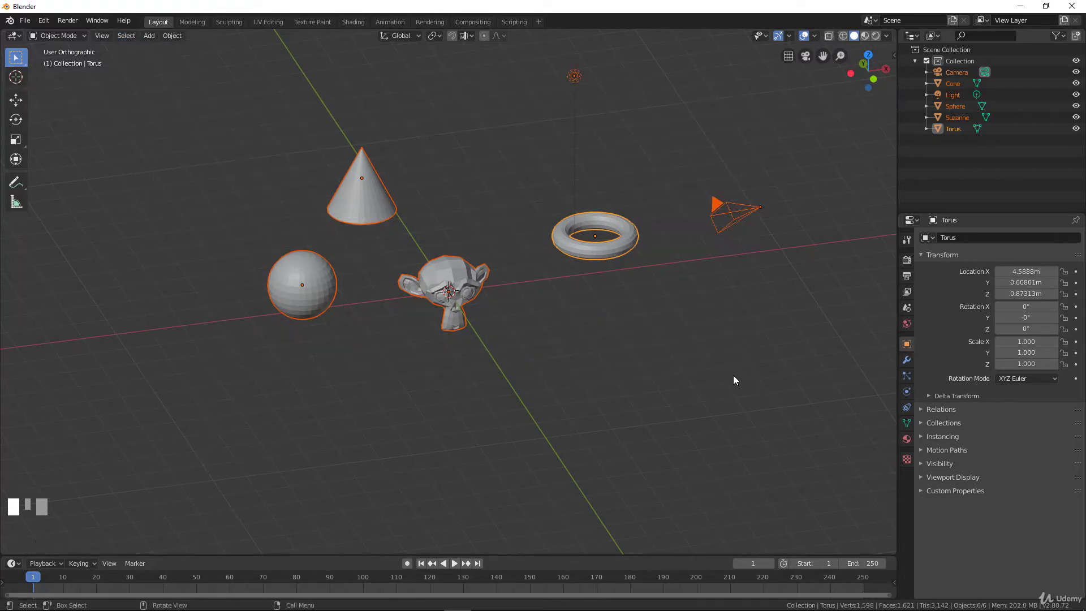
pyautogui.click(133, 37)
pyautogui.click(142, 101)
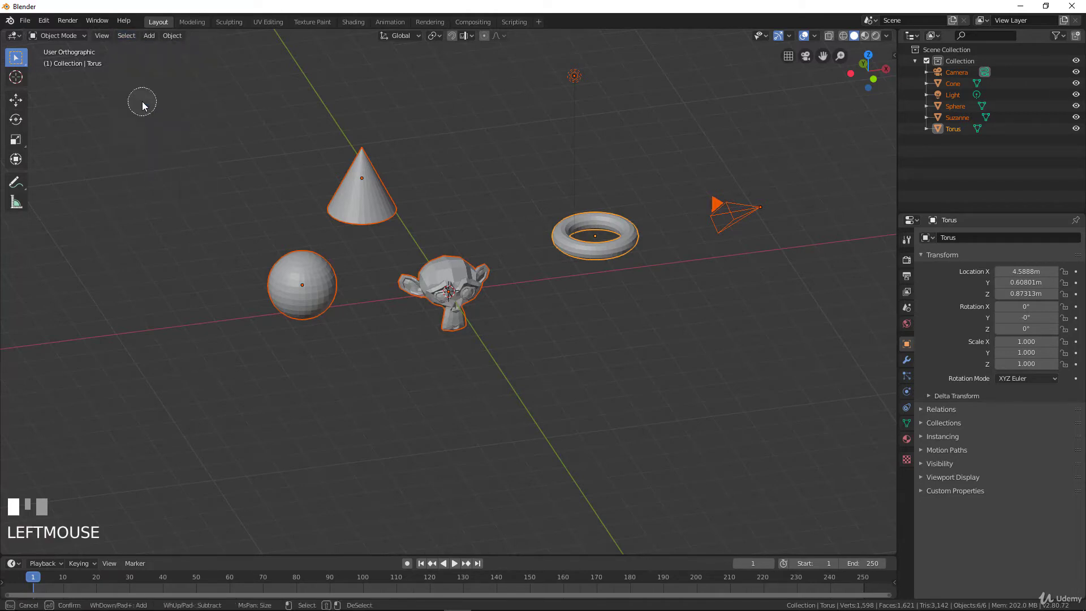
pyautogui.rightClick(566, 111)
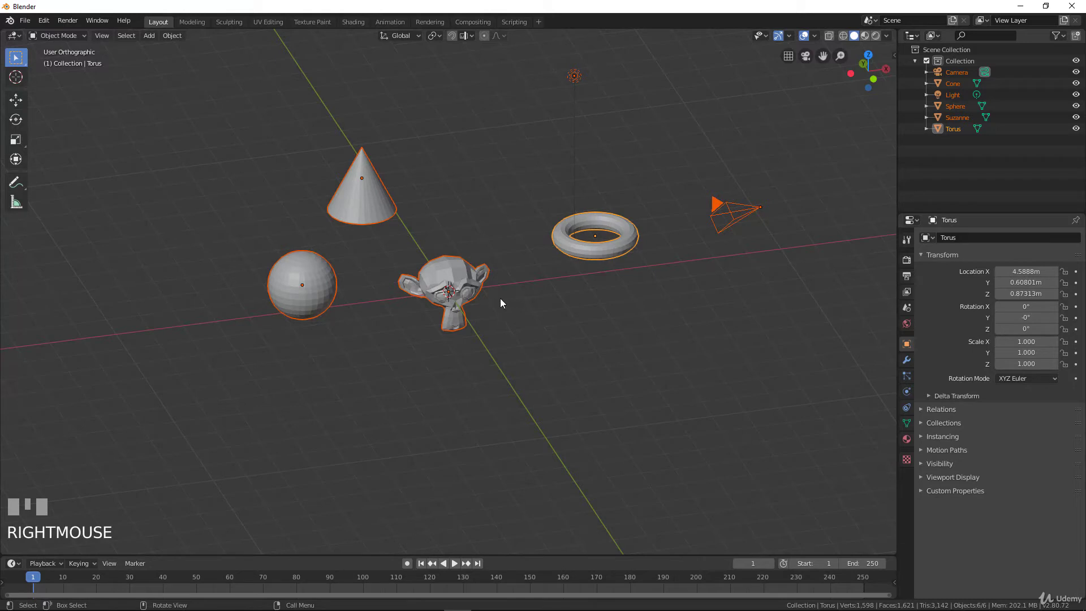
# Make the cone the active object and deselect everything in the scene
pyautogui.press('a')
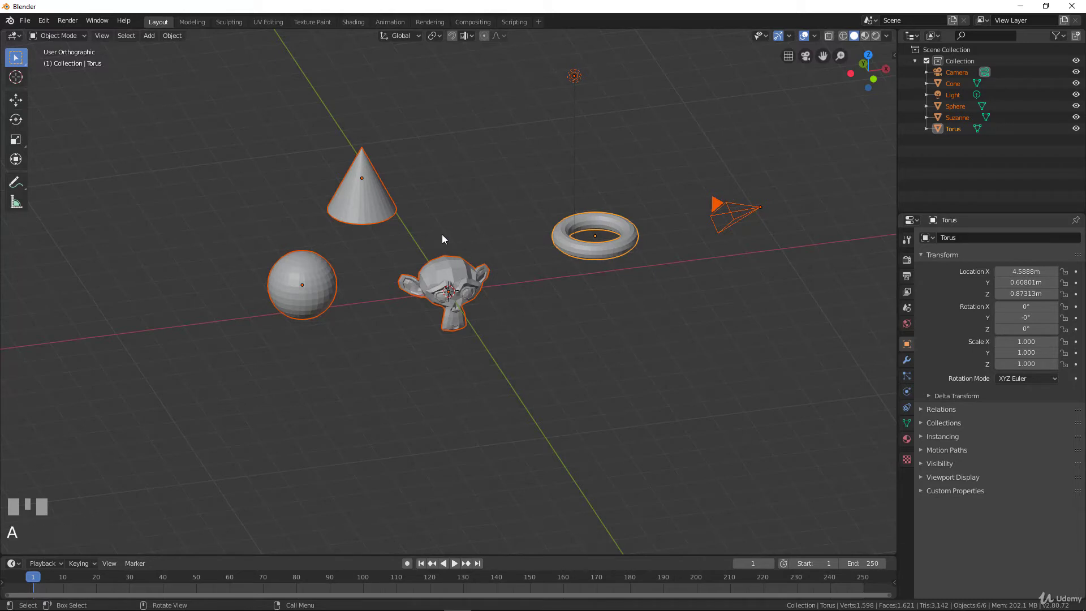
pyautogui.click(360, 195)
pyautogui.click(498, 216)
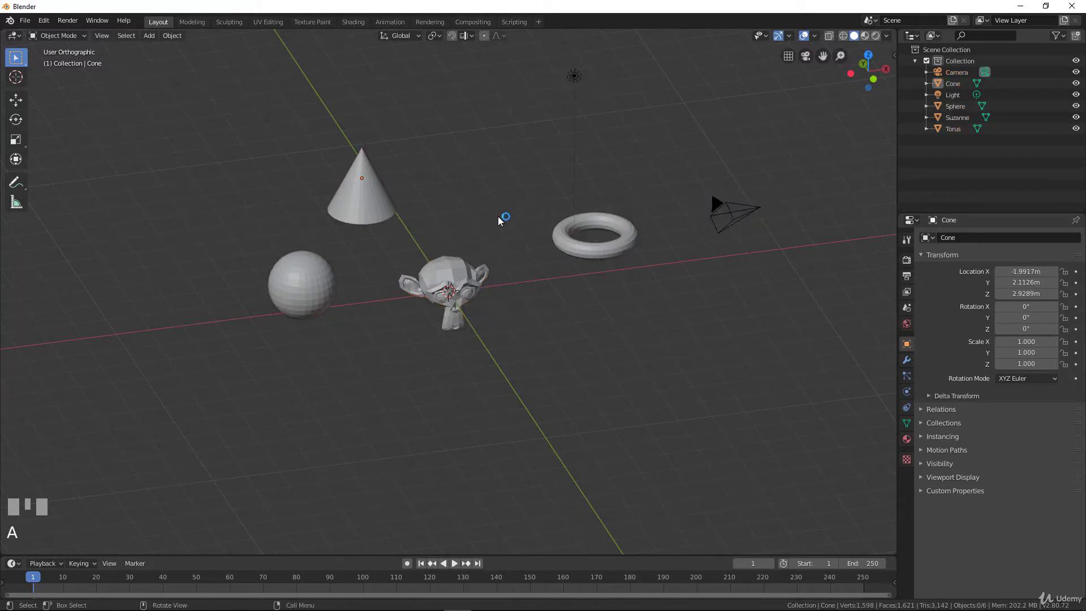
pyautogui.scroll(1, 507, 260)
pyautogui.moveTo(507, 261); pyautogui.dragTo(460, 285, button='middle')
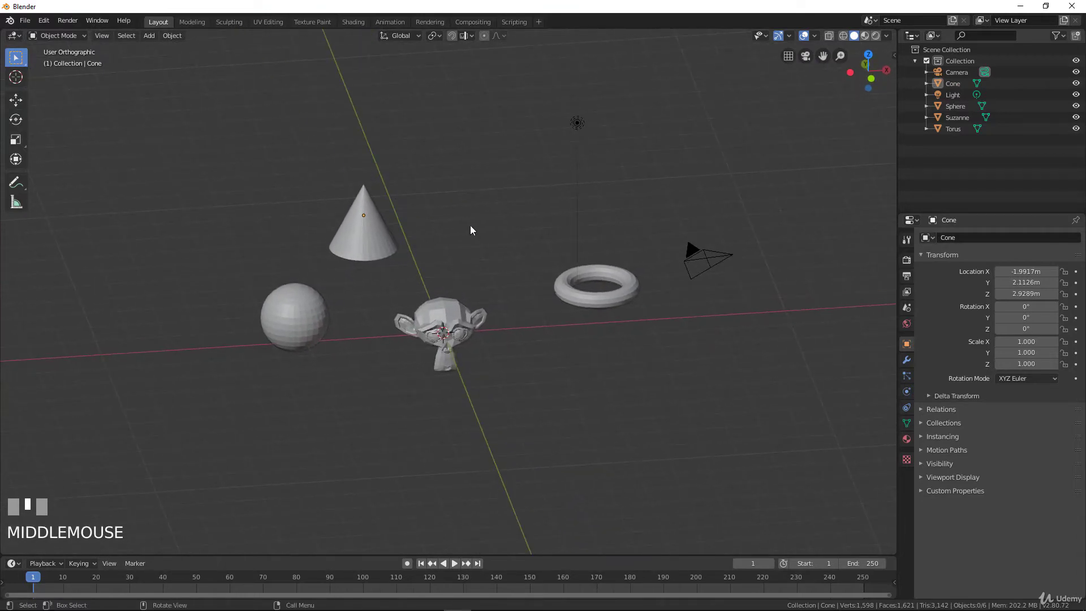
# Look through the selection options and the kinds of objects that can be added to the scene
pyautogui.click(126, 35)
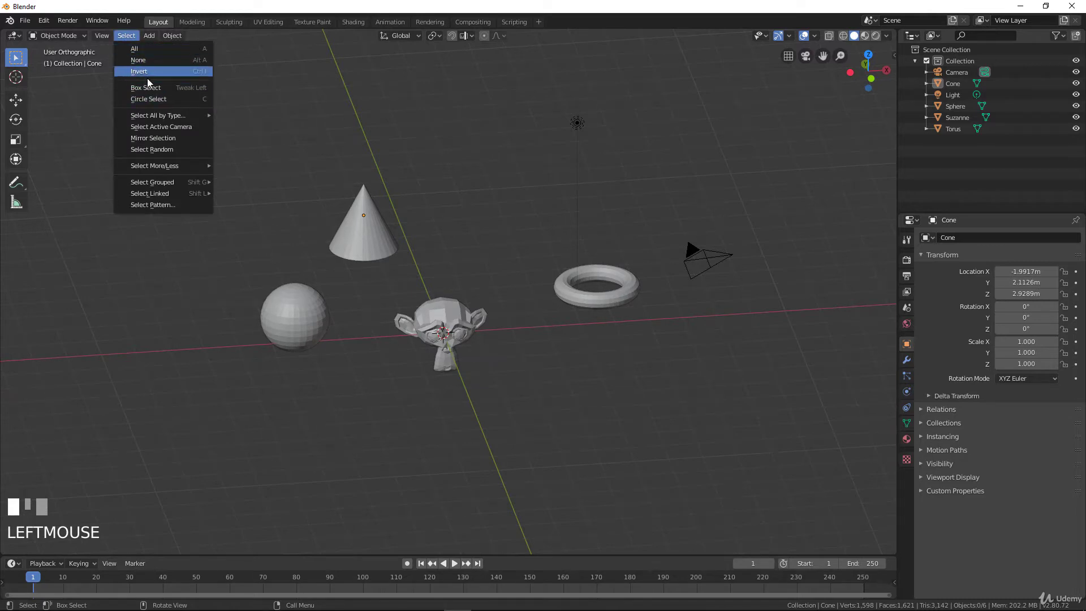
pyautogui.moveTo(144, 36)
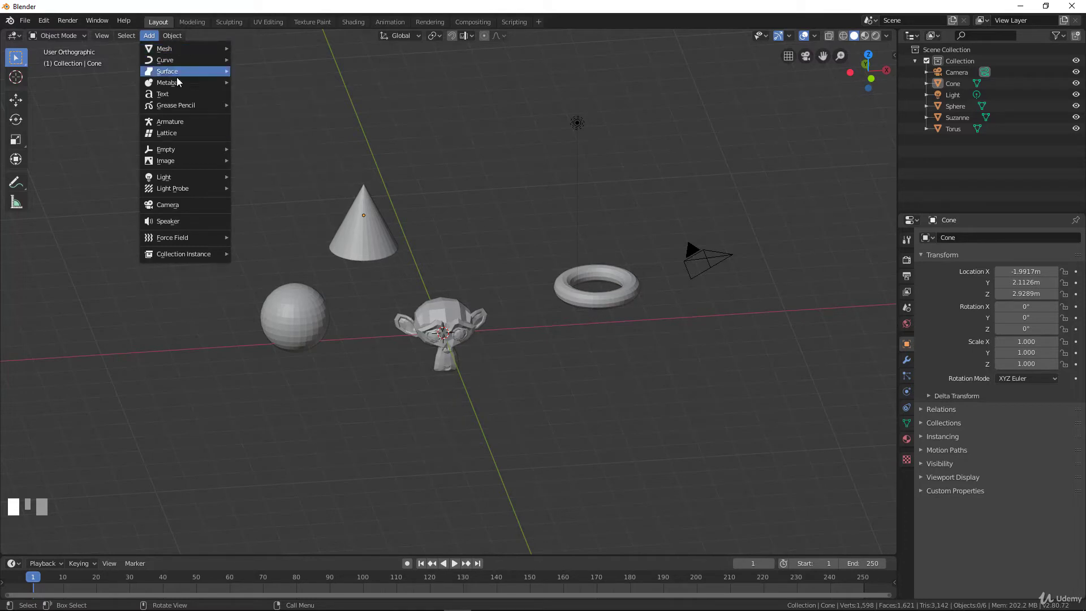
pyautogui.click(178, 138)
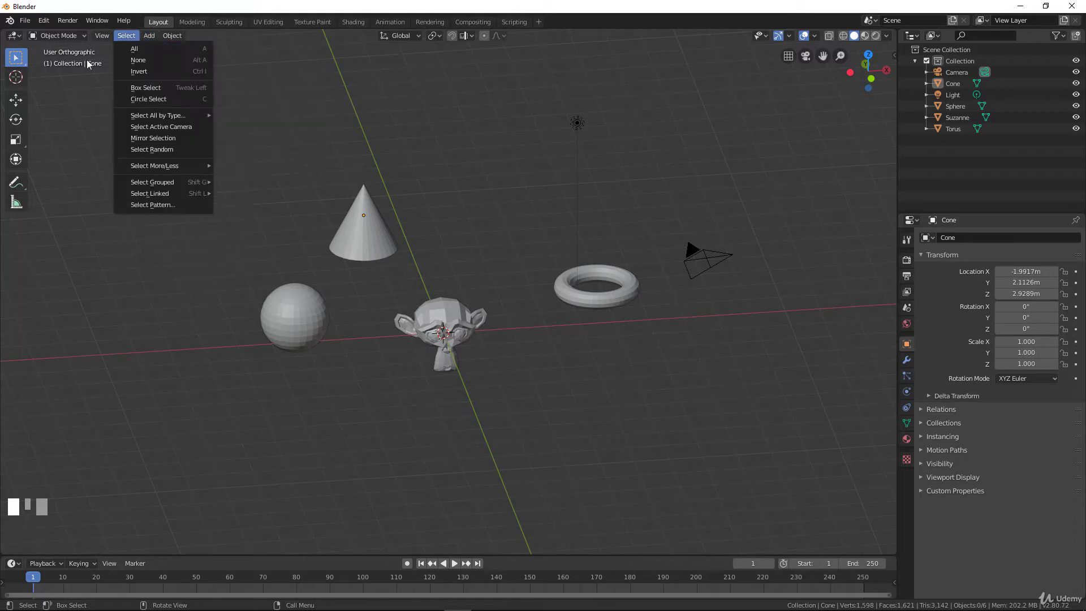
pyautogui.click(324, 168)
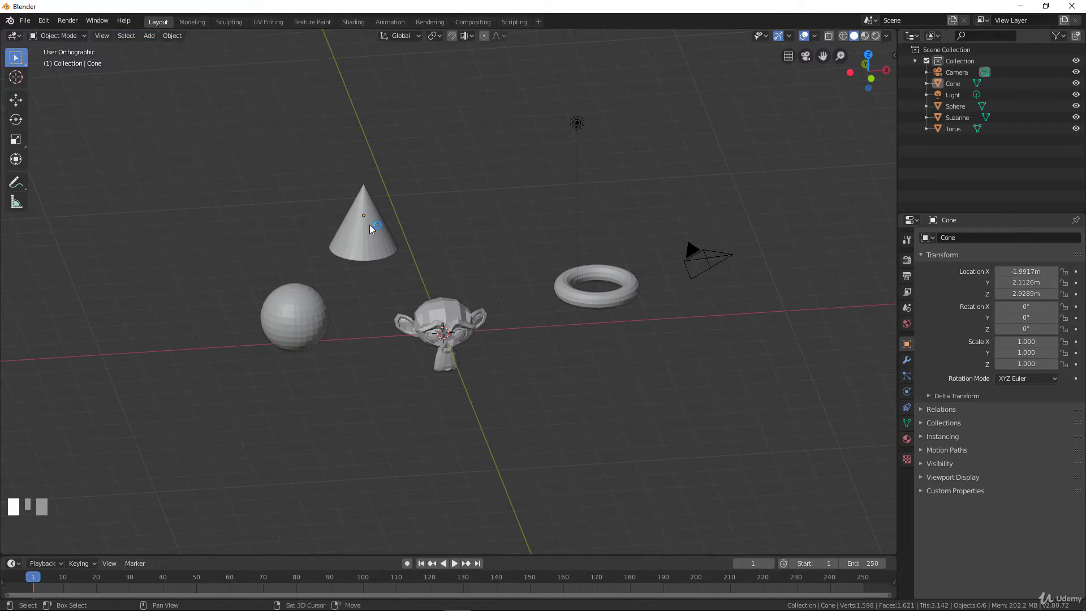
pyautogui.hotkey('shift', 'a')
pyautogui.moveTo(442, 229)
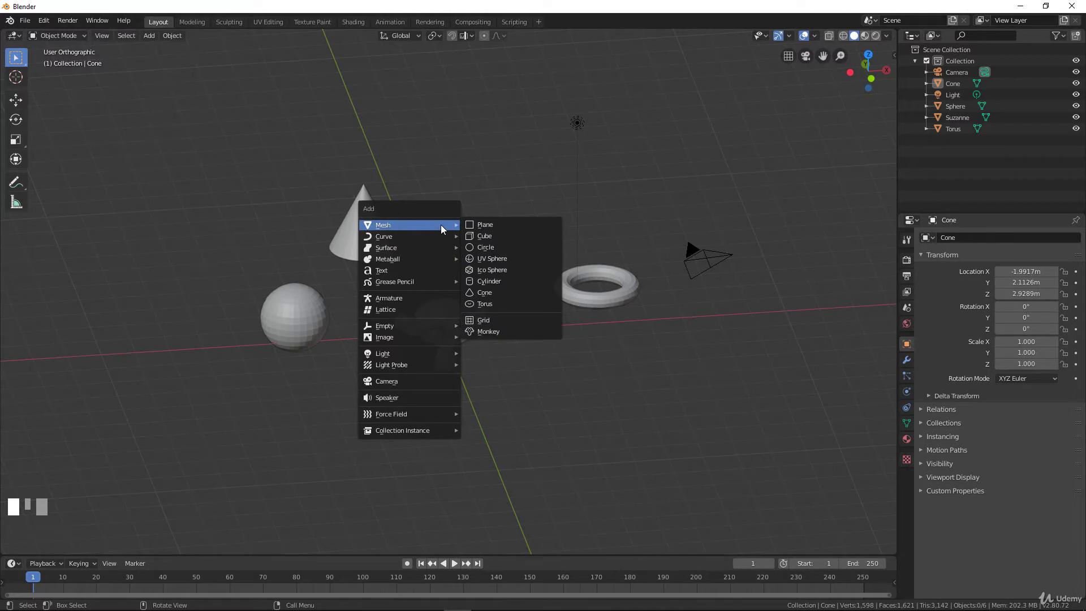
pyautogui.hotkey('shift', 'a')
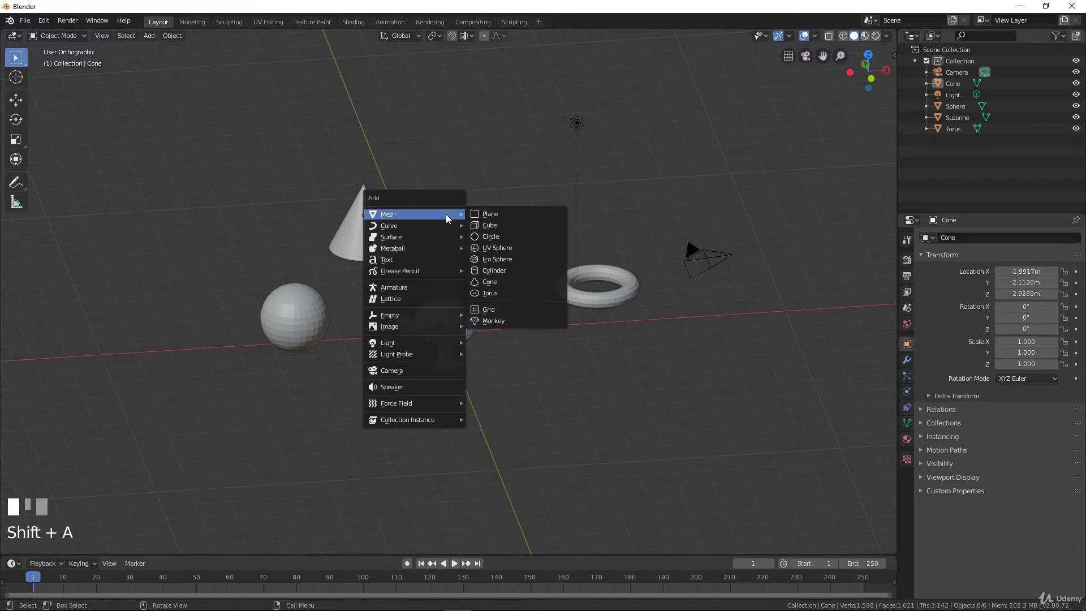
pyautogui.click(494, 321)
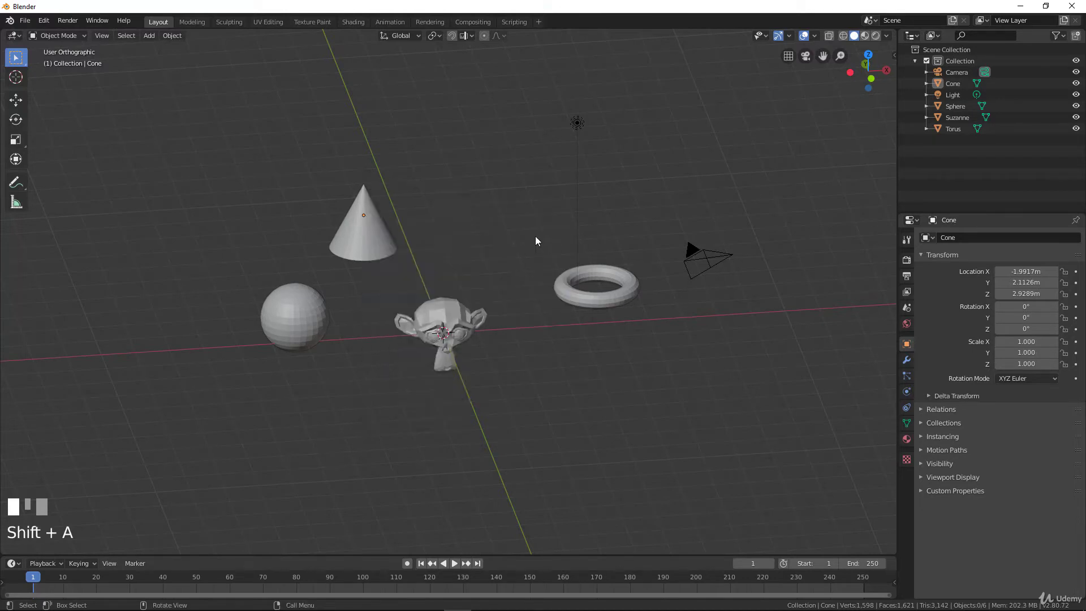
# Add an ico sphere and move it beyond the UV sphere to about X -6.63 m, Y 2.07 m, Z 2.29 m
pyautogui.hotkey('shift', 'a')
pyautogui.moveTo(516, 231)
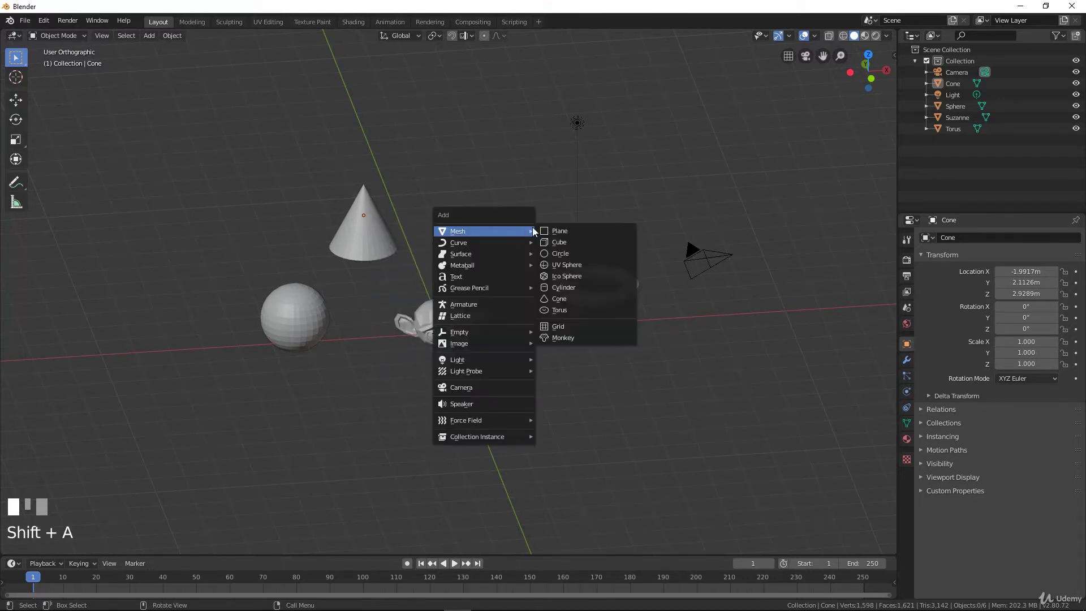
pyautogui.click(570, 275)
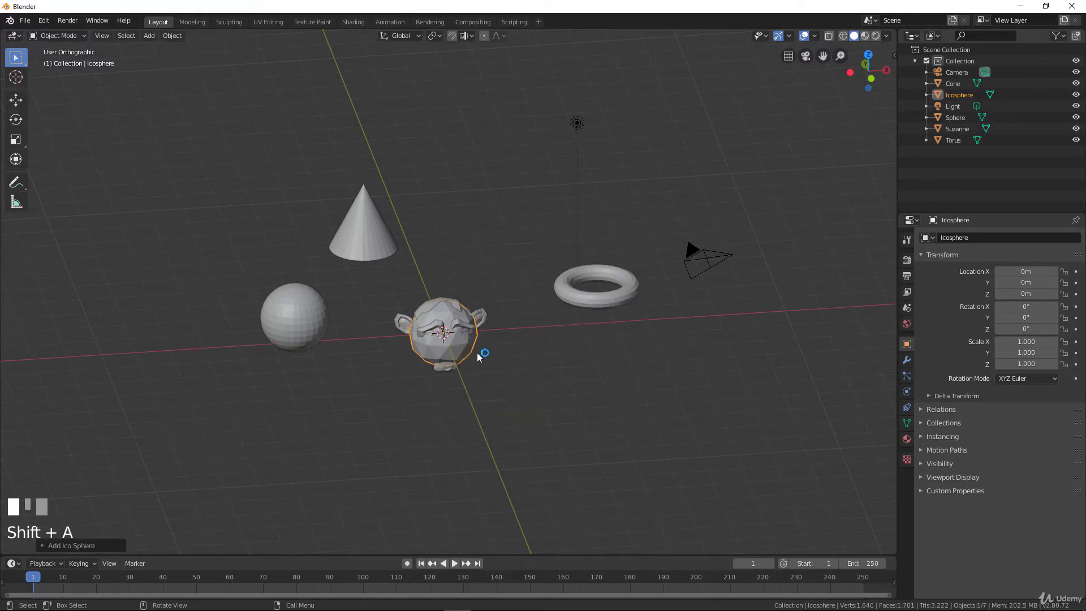
pyautogui.click(300, 271)
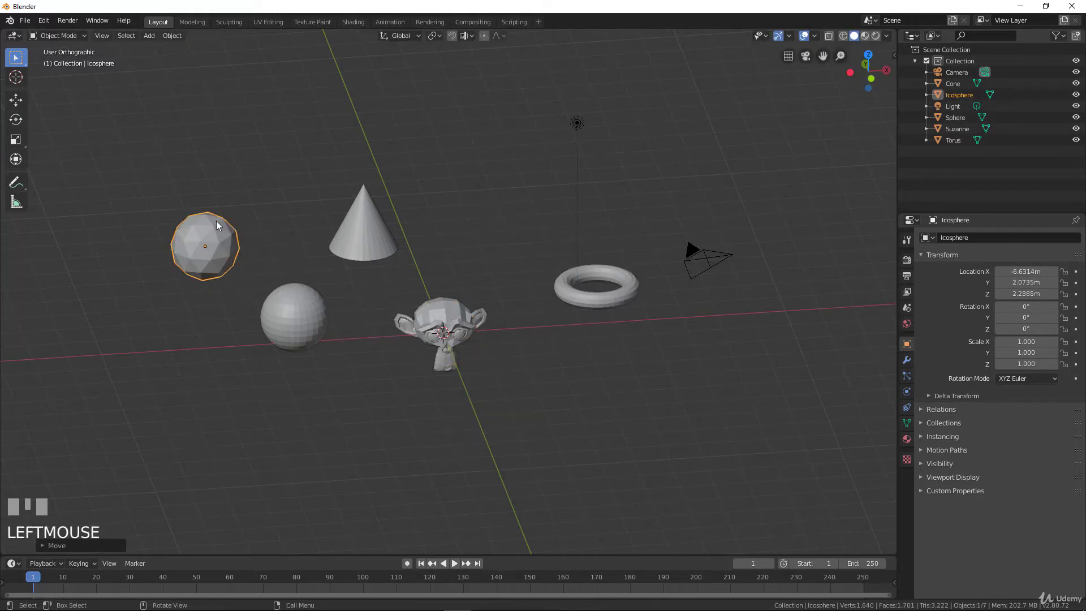
# Look through the mesh primitives and the object operations, including Transform and Set Origin
pyautogui.click(150, 38)
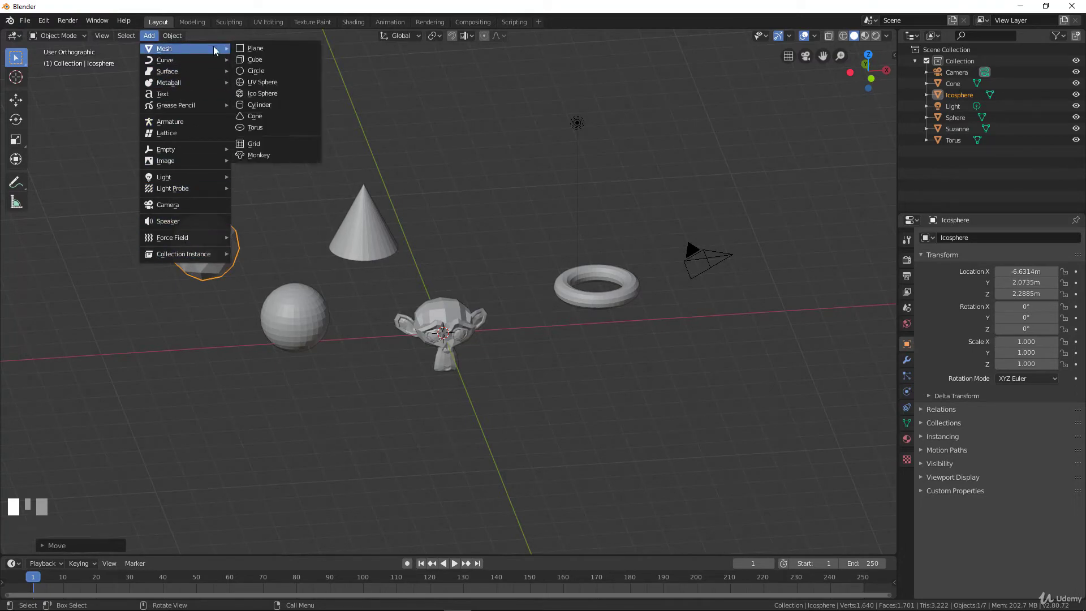
pyautogui.moveTo(171, 36)
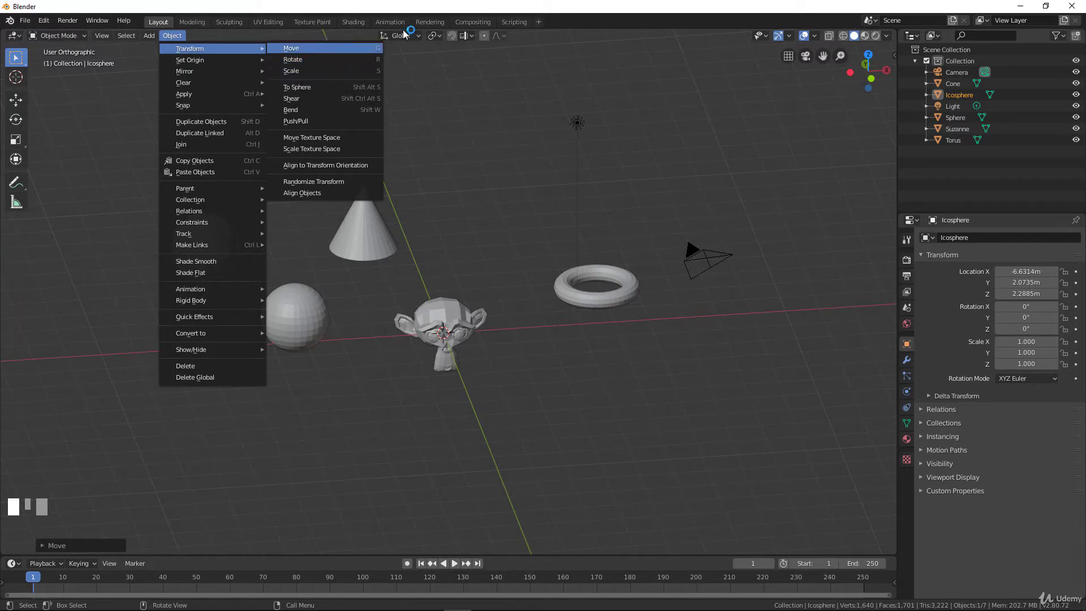
pyautogui.click(226, 36)
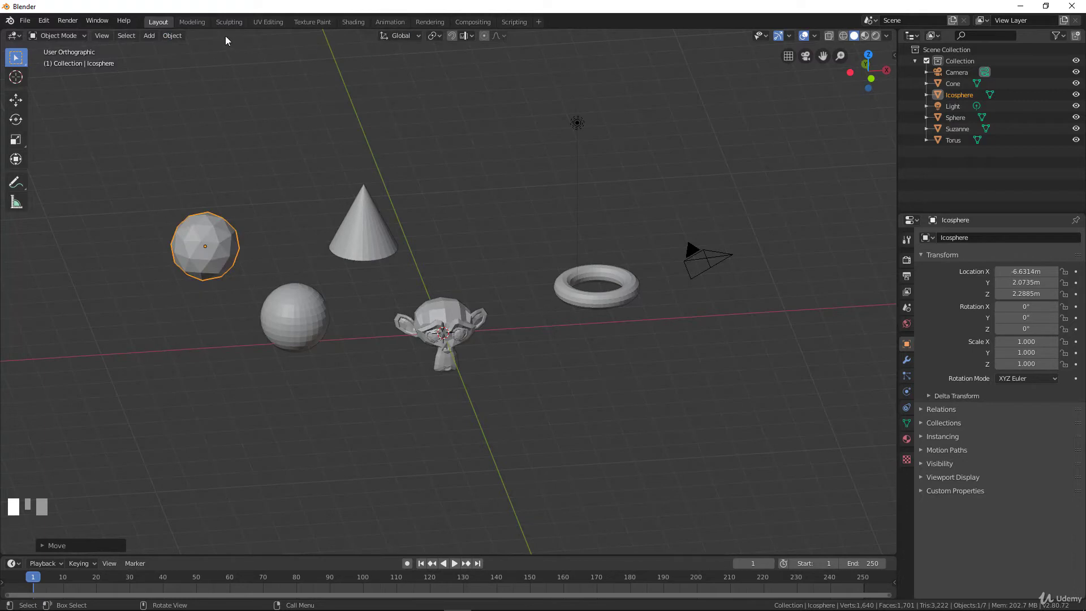
pyautogui.click(174, 37)
pyautogui.moveTo(226, 49)
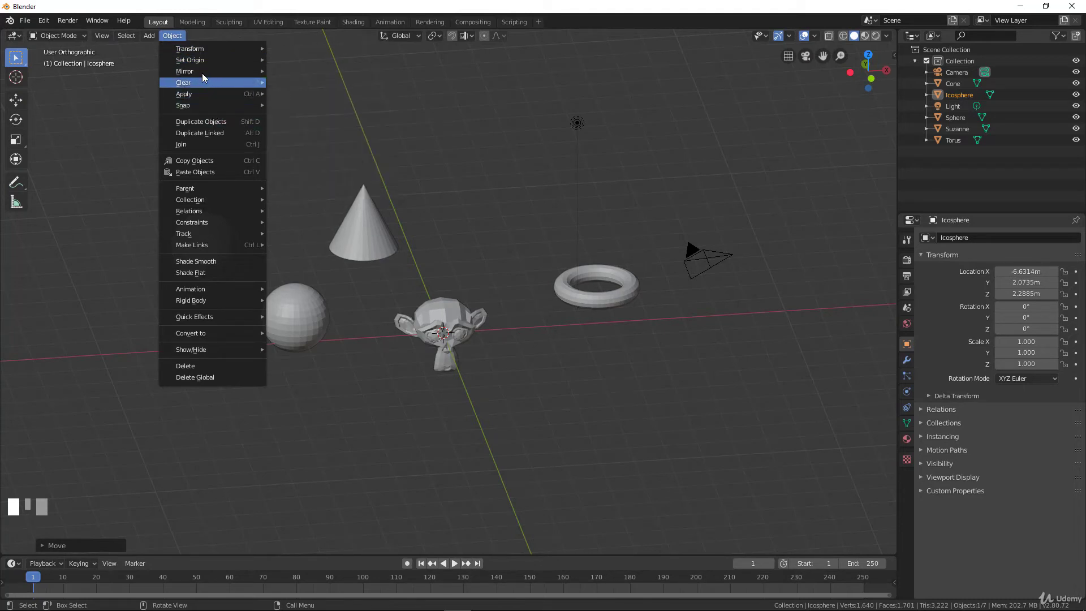
pyautogui.moveTo(195, 60)
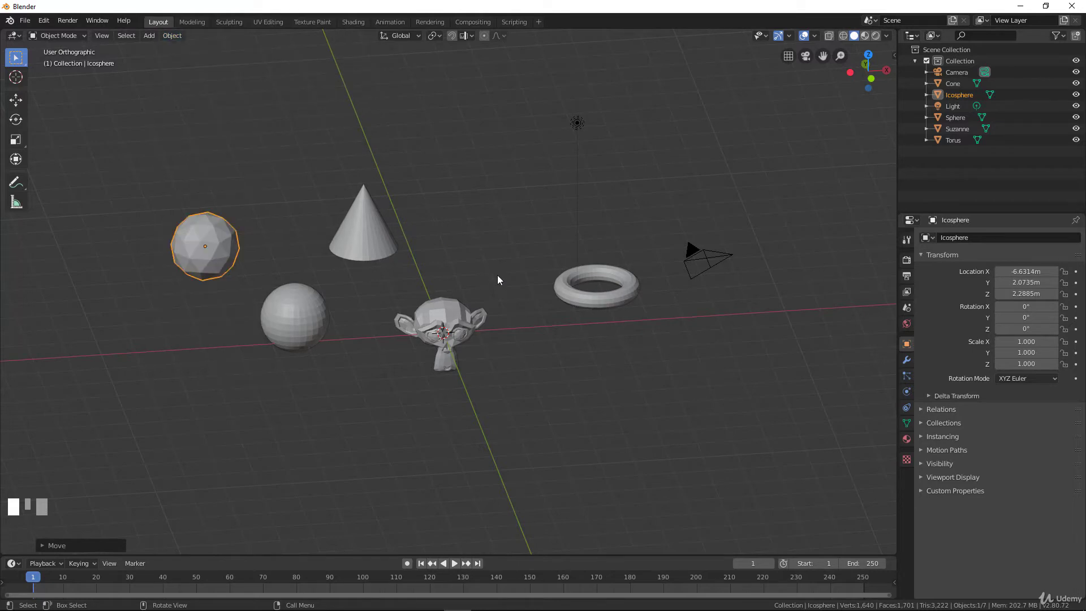
# Select the cone, the UV sphere and the ico sphere one after another to point out each mesh
pyautogui.scroll(1, 255, 246)
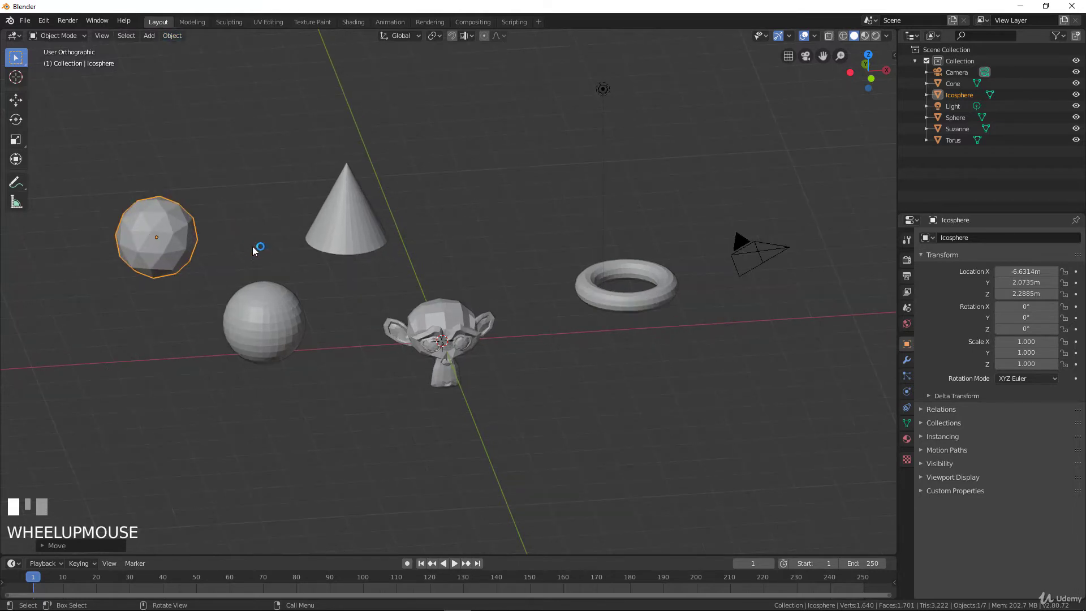
pyautogui.click(341, 222)
pyautogui.scroll(3, 339, 272)
pyautogui.keyDown('shift'); pyautogui.moveTo(338, 294); pyautogui.dragTo(347, 320, button='middle'); pyautogui.keyUp('shift')
pyautogui.click(326, 378)
pyautogui.keyDown('shift'); pyautogui.moveTo(327, 378); pyautogui.dragTo(378, 359, button='middle'); pyautogui.keyUp('shift')
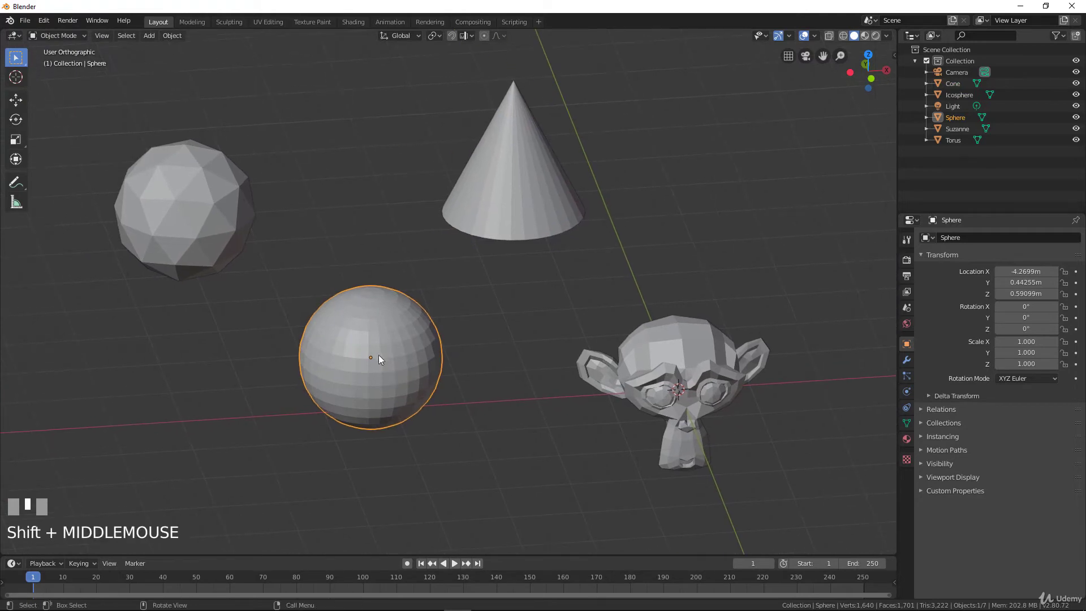
pyautogui.click(219, 216)
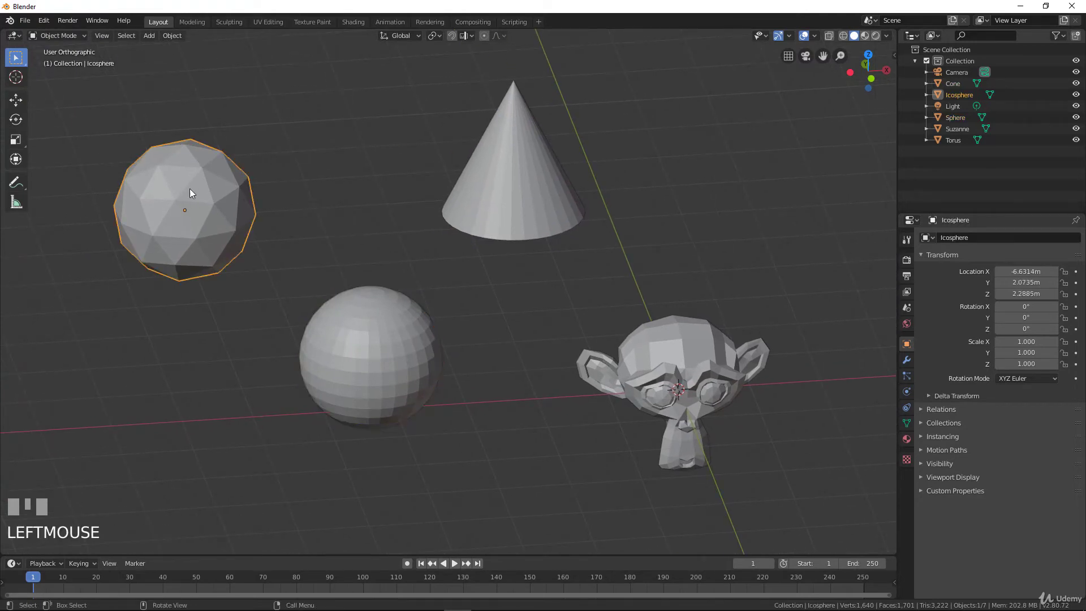
# Select the monkey head and finally the torus, leaving the torus as the active object
pyautogui.click(657, 344)
pyautogui.scroll(-2, 657, 344)
pyautogui.keyDown('shift'); pyautogui.moveTo(685, 364); pyautogui.dragTo(650, 328, button='middle'); pyautogui.keyUp('shift')
pyautogui.click(755, 306)
pyautogui.scroll(2, 770, 344)
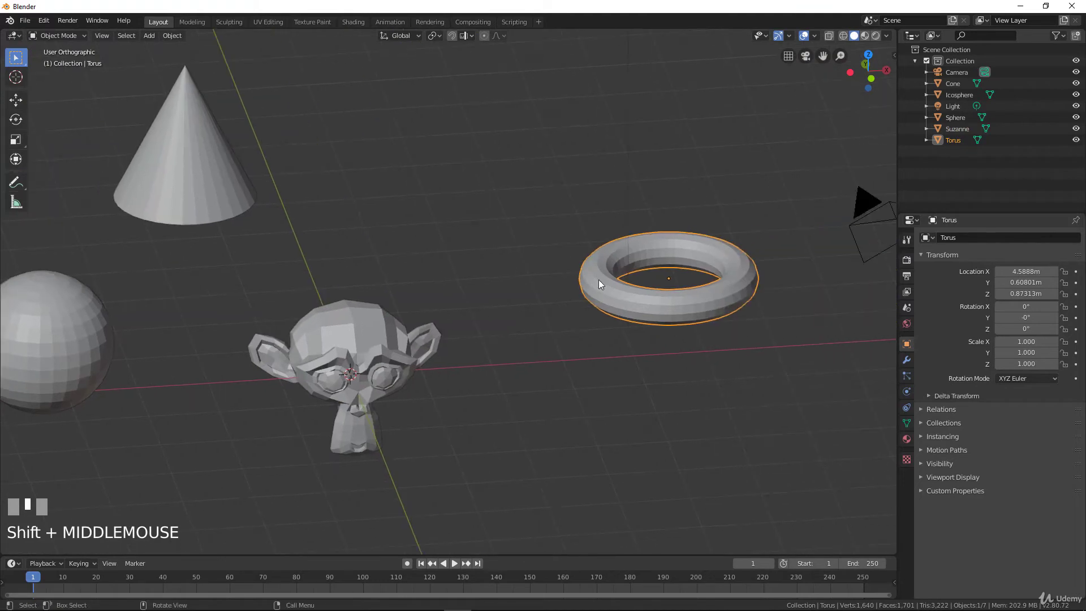
pyautogui.scroll(-4, 653, 250)
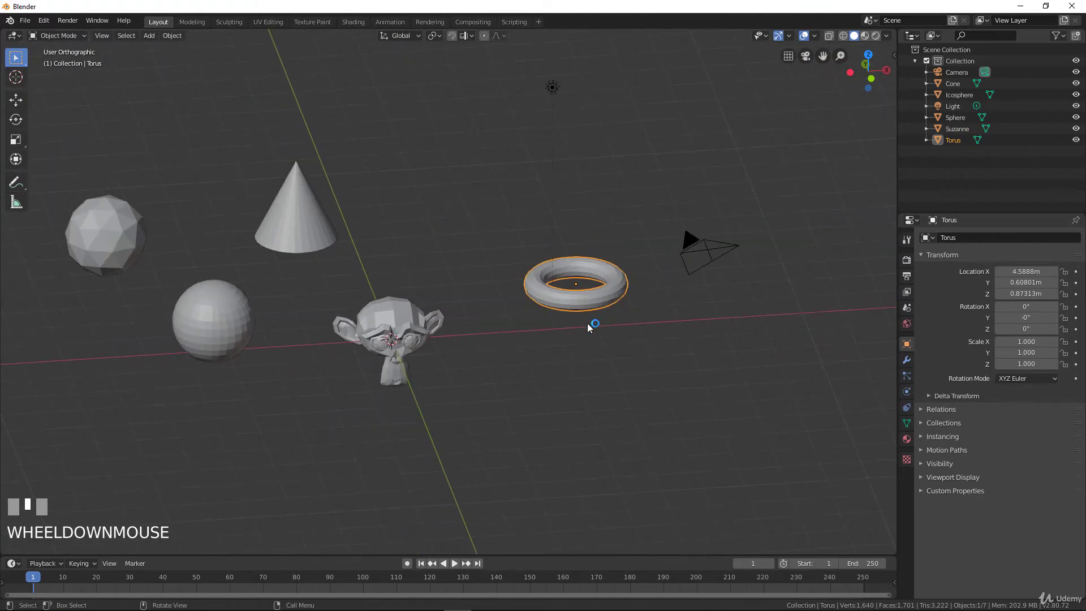
pyautogui.scroll(3, 589, 322)
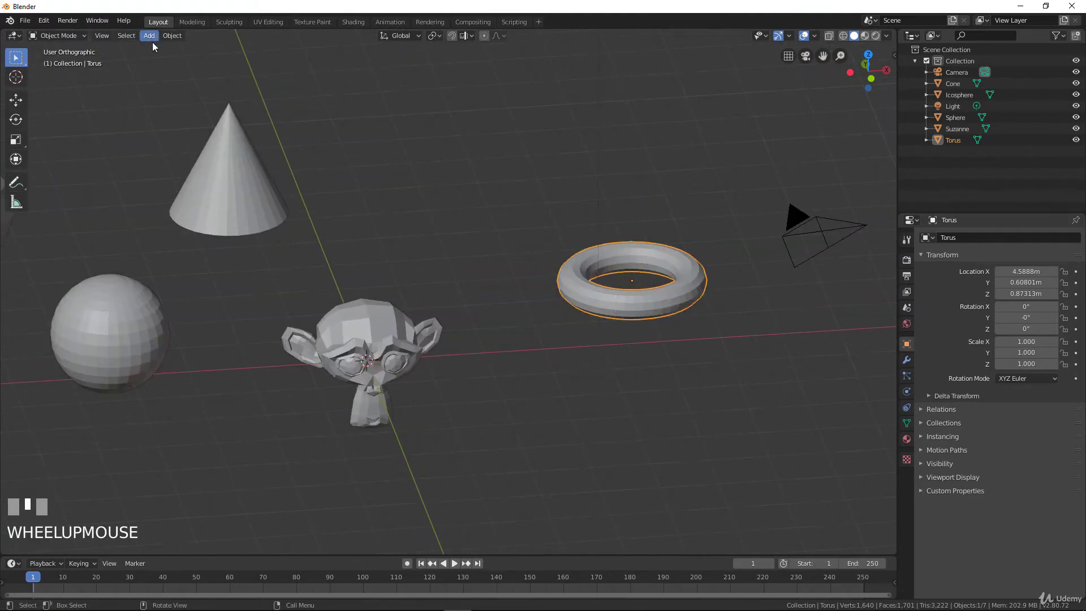
# Set the torus's origin to the 3D cursor
pyautogui.click(169, 37)
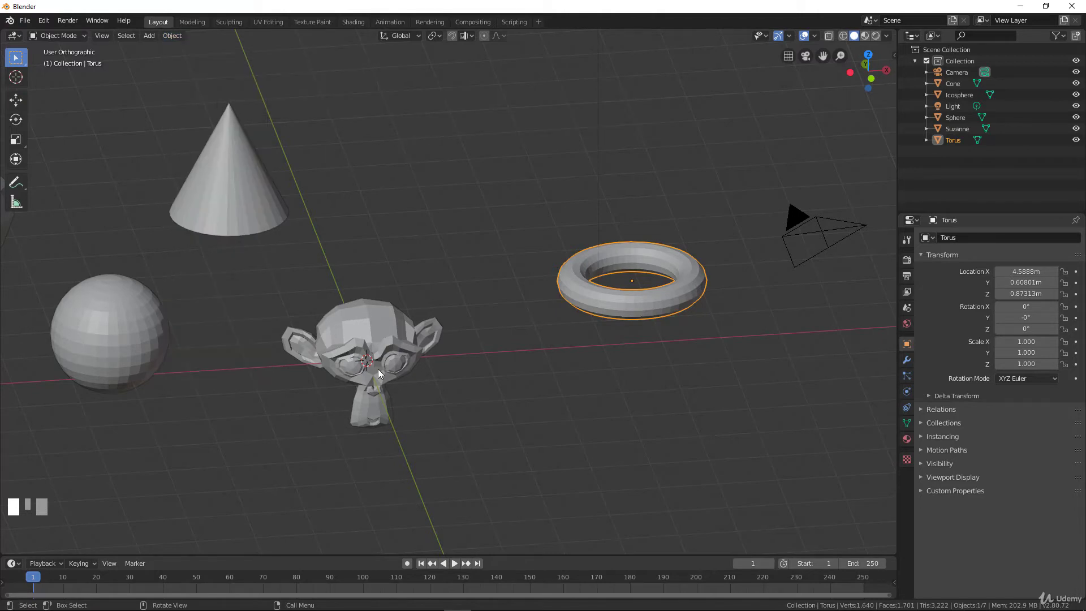
pyautogui.click(169, 35)
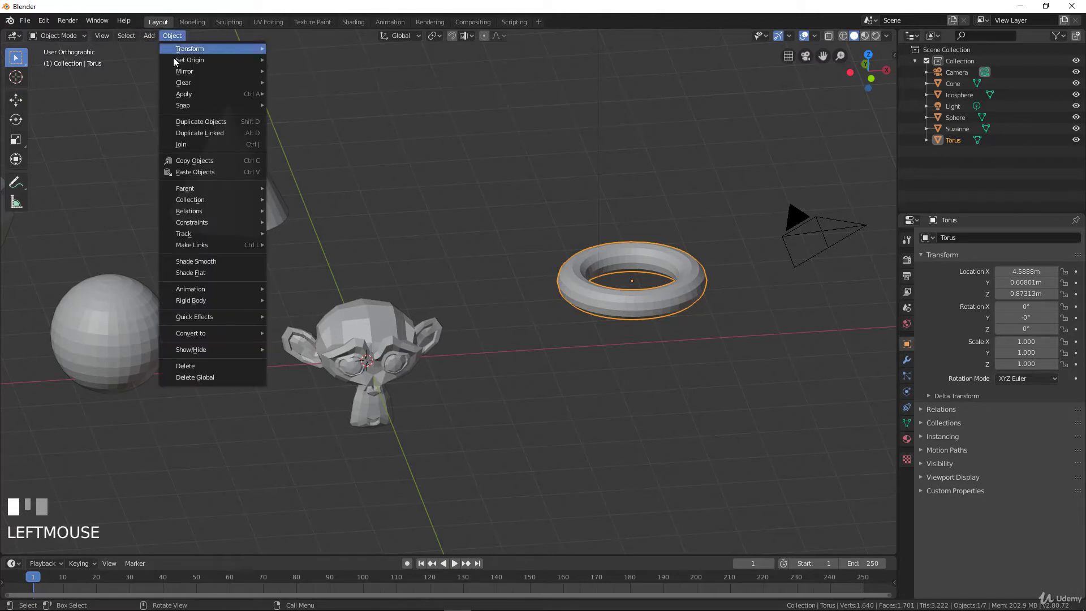
pyautogui.moveTo(174, 59)
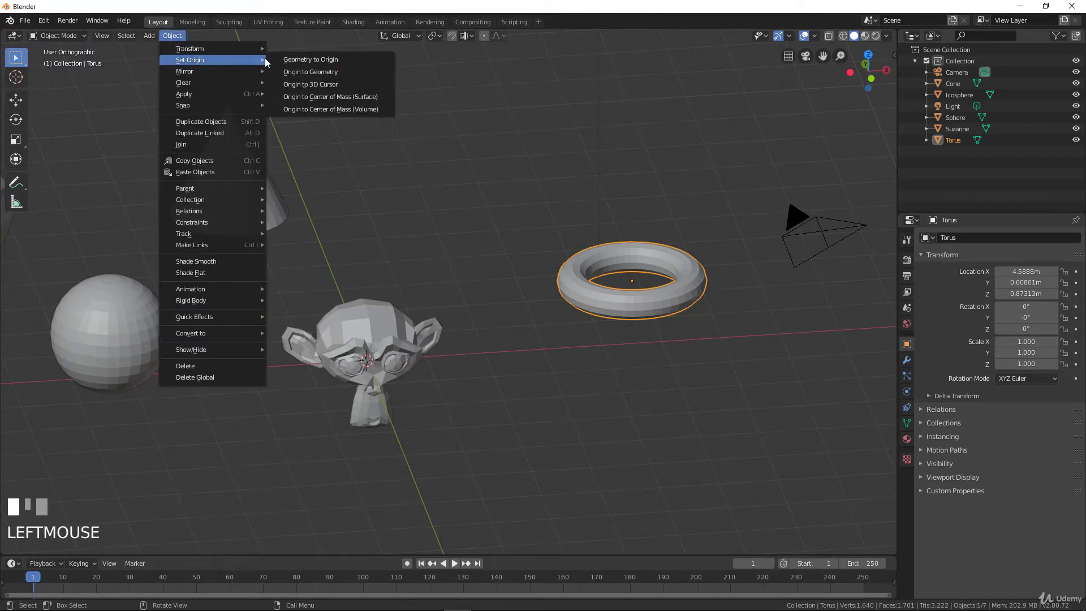
pyautogui.click(317, 85)
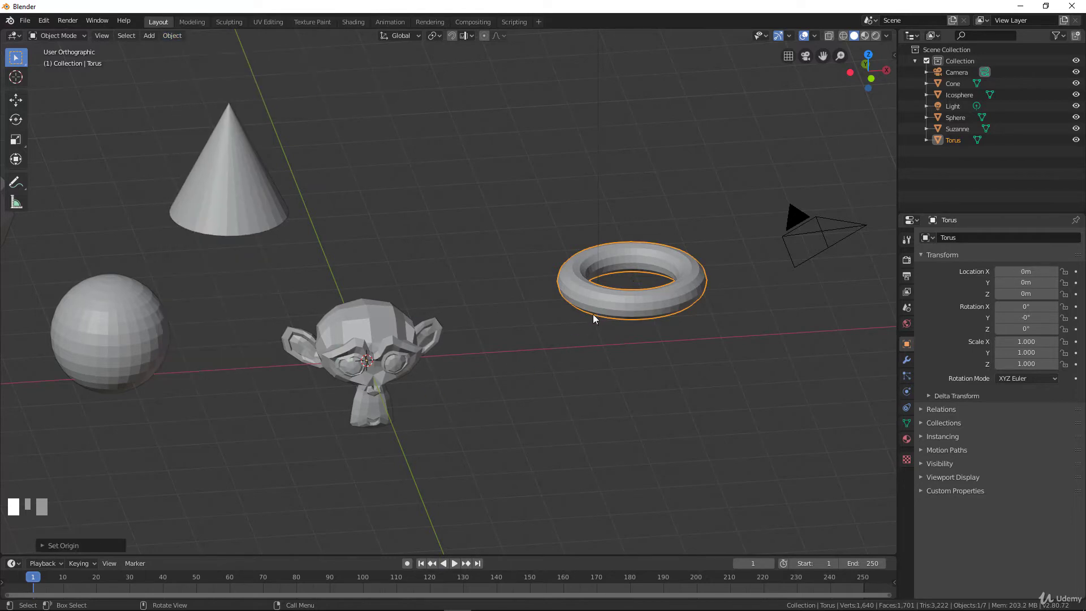
# Move the torus freely to about X 3.31 m, Y 0.30 m, Z 1.85 m
pyautogui.click(616, 313)
pyautogui.scroll(-3, 612, 321)
pyautogui.press('g')
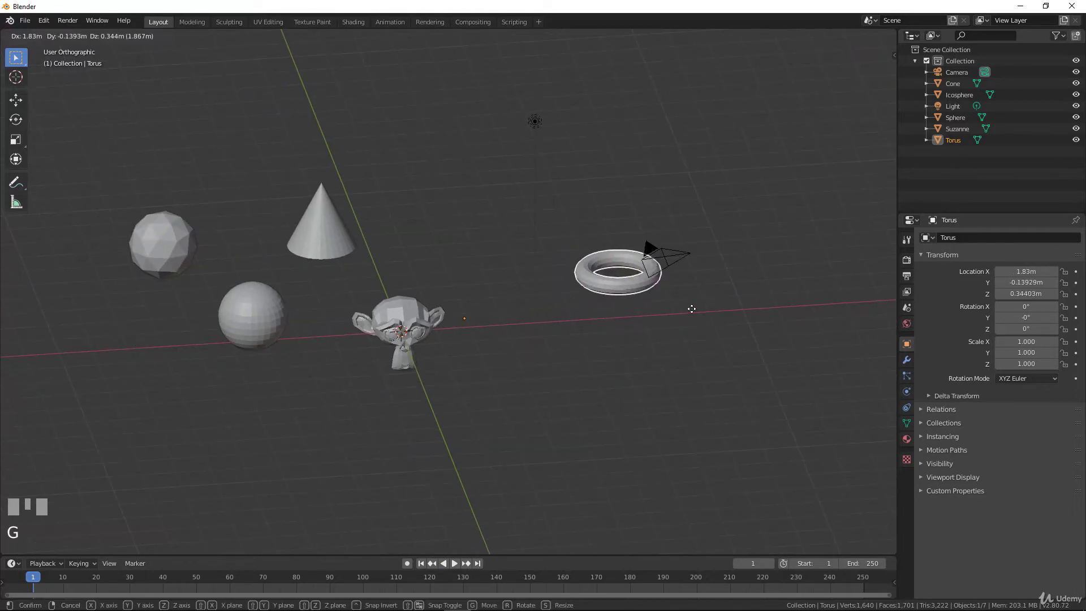
pyautogui.click(738, 253)
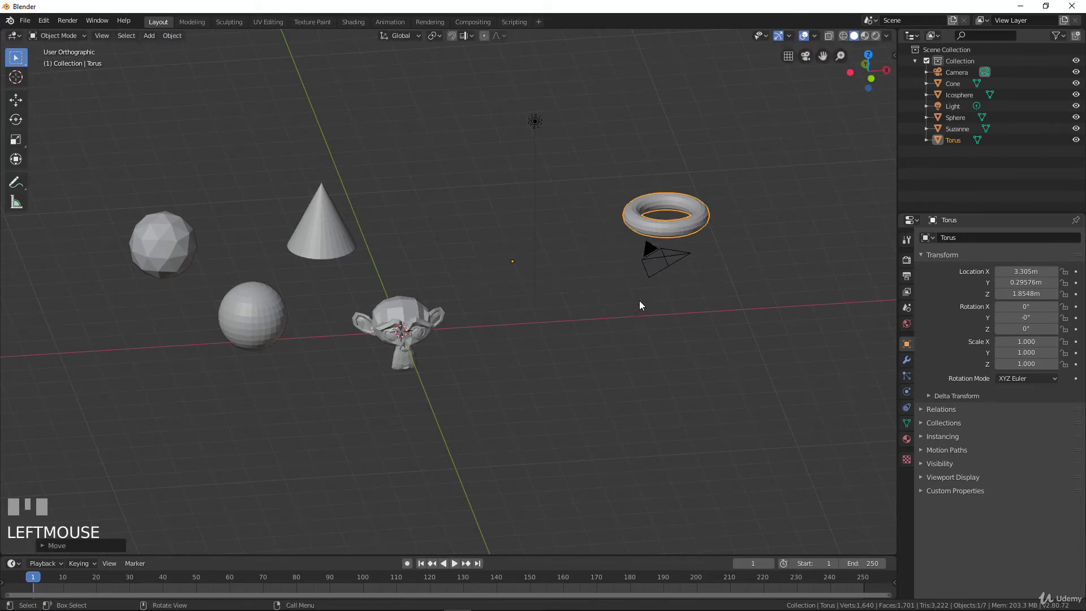
# Try rotating the torus freely around its offset origin, and undo the rotation, the move and the origin change
pyautogui.press('r')
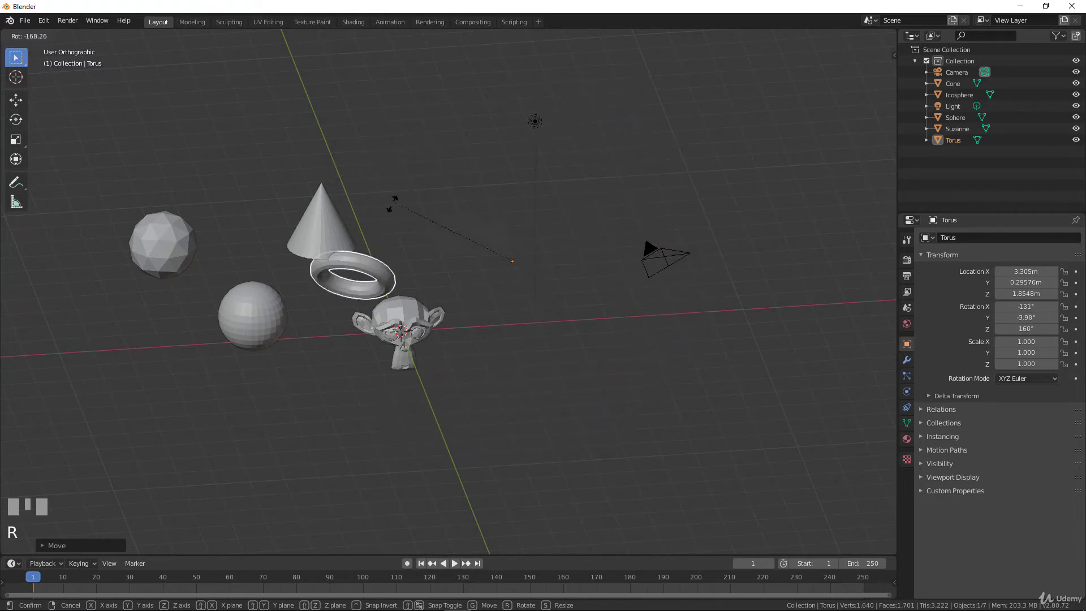
pyautogui.click(650, 260)
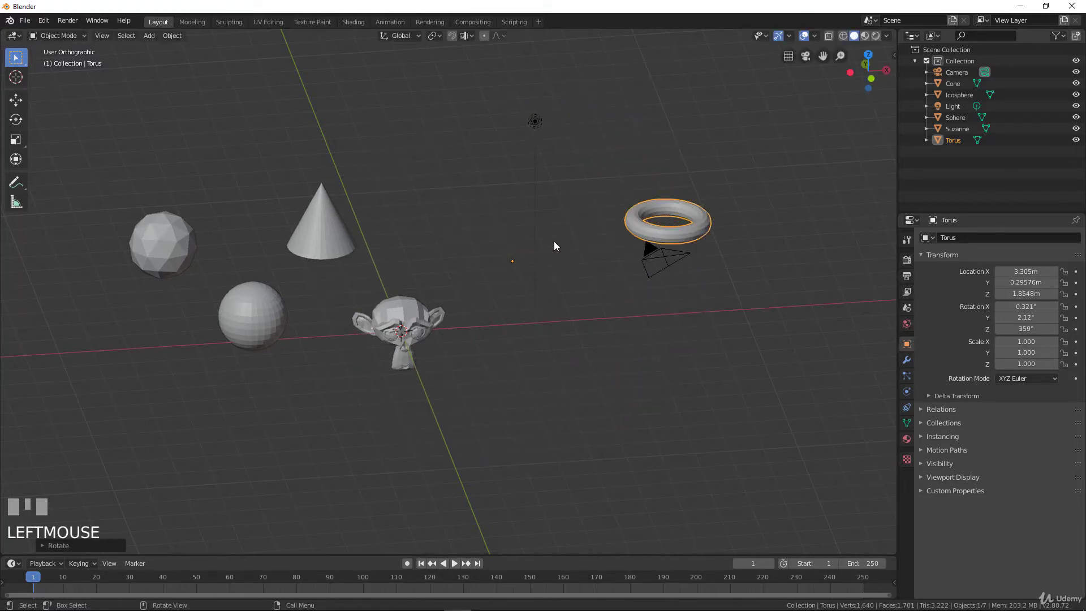
pyautogui.hotkey('ctrl', 'z')
pyautogui.hotkey('ctrl', 'z')
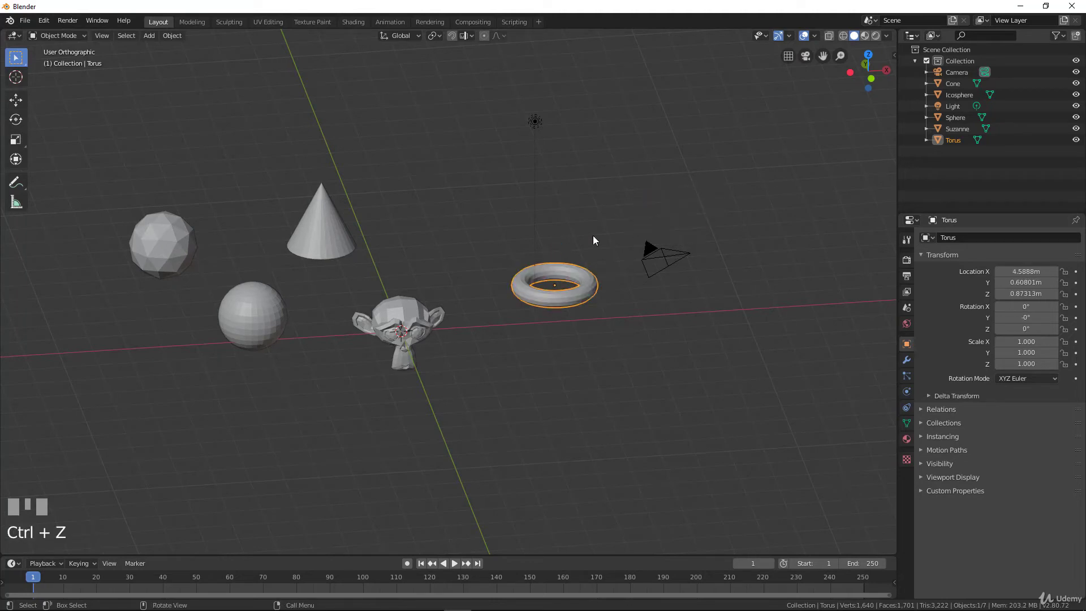
# Look through the object operations for the torus, including Set Origin, Mirror, Apply, Join, Rigid Body, Convert to and Show/Hide
pyautogui.click(172, 36)
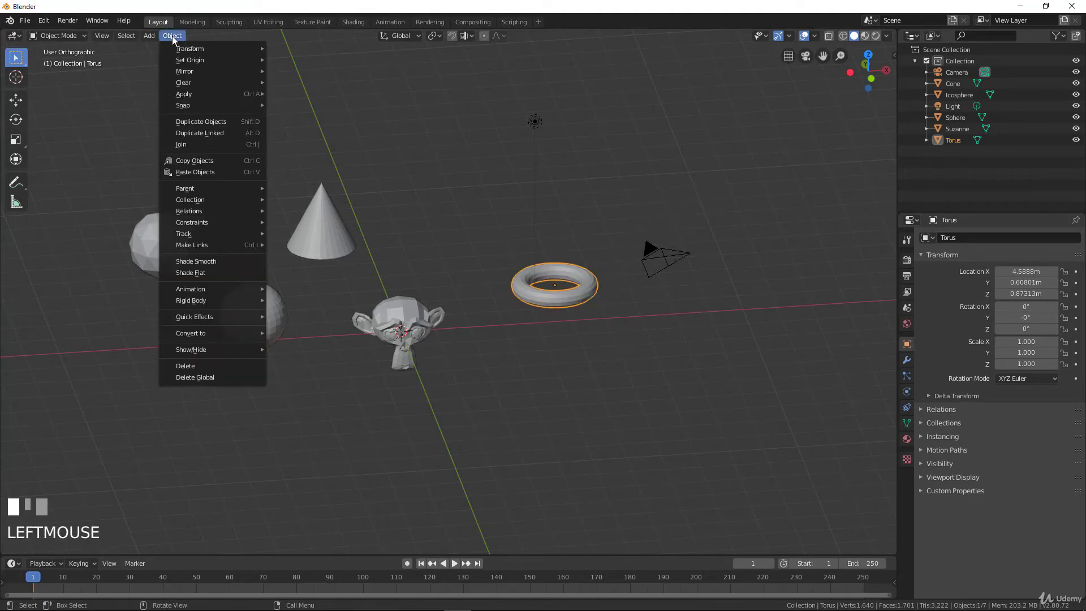
pyautogui.click(199, 59)
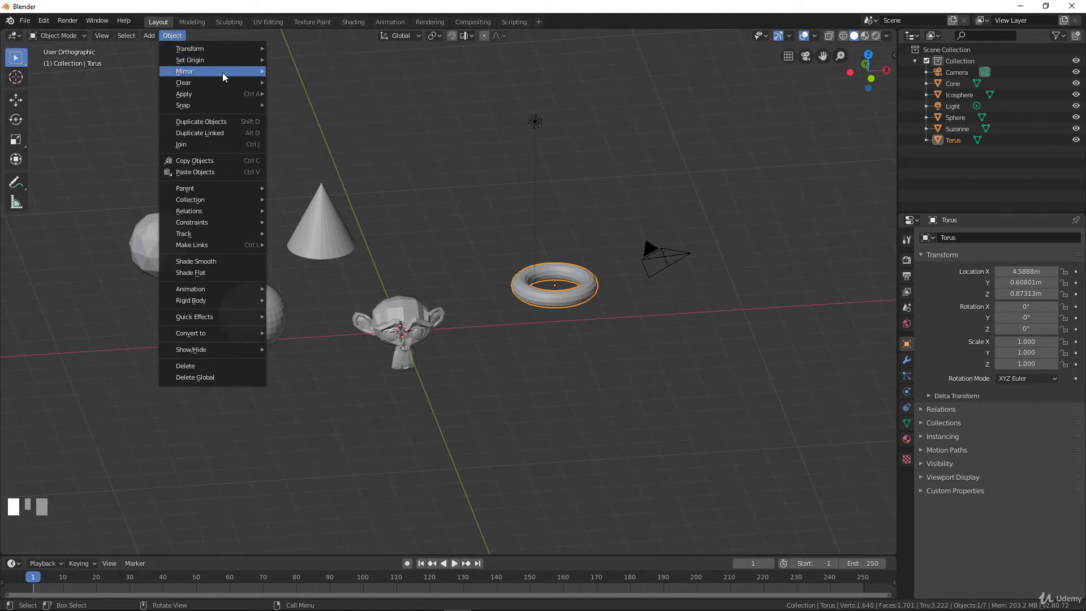
pyautogui.click(215, 95)
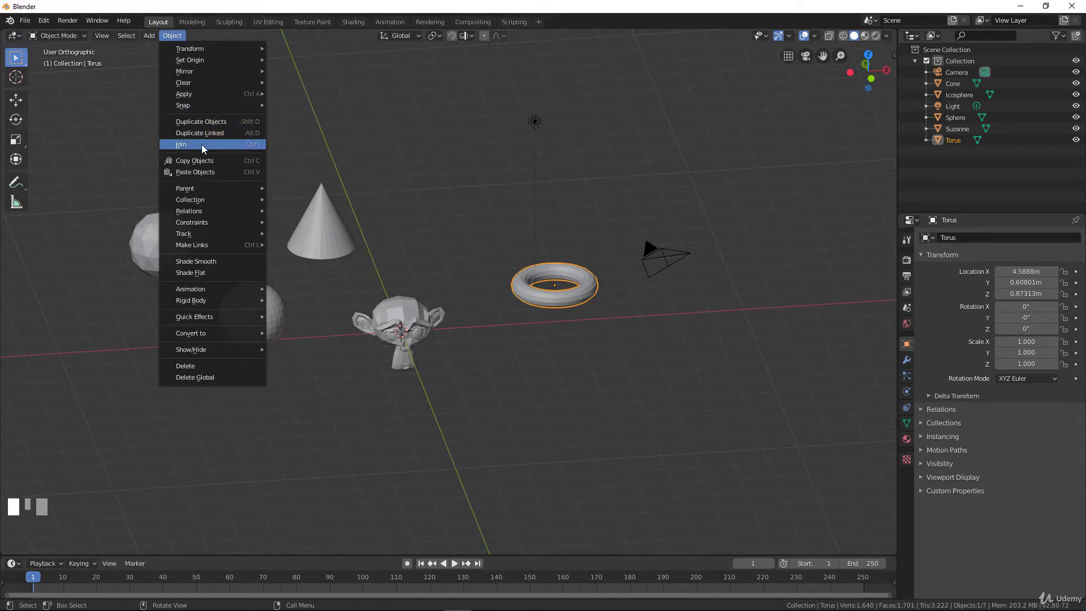
pyautogui.moveTo(198, 192)
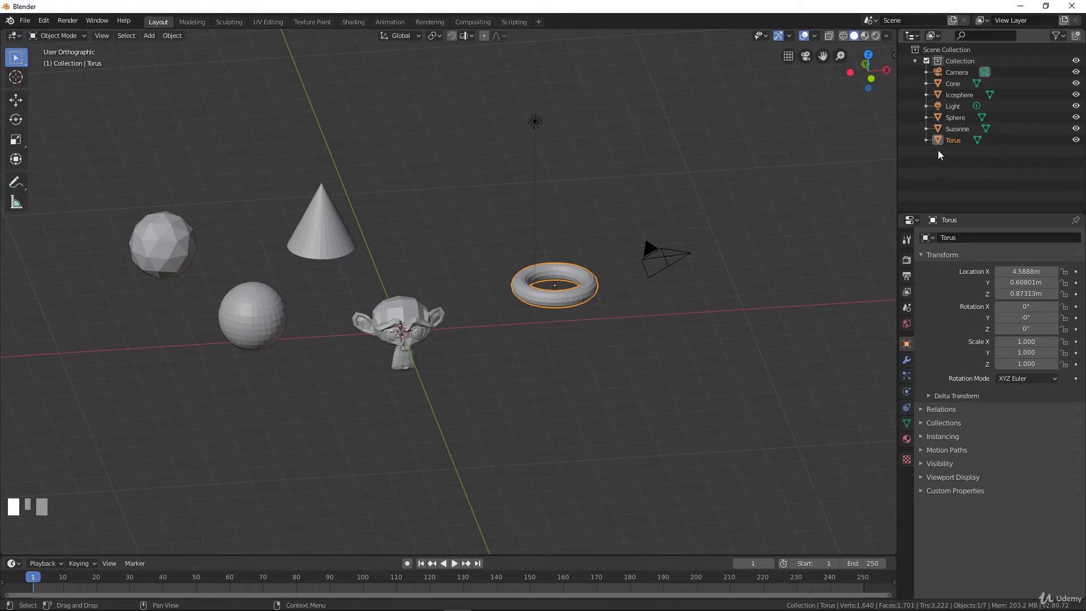
pyautogui.click(146, 38)
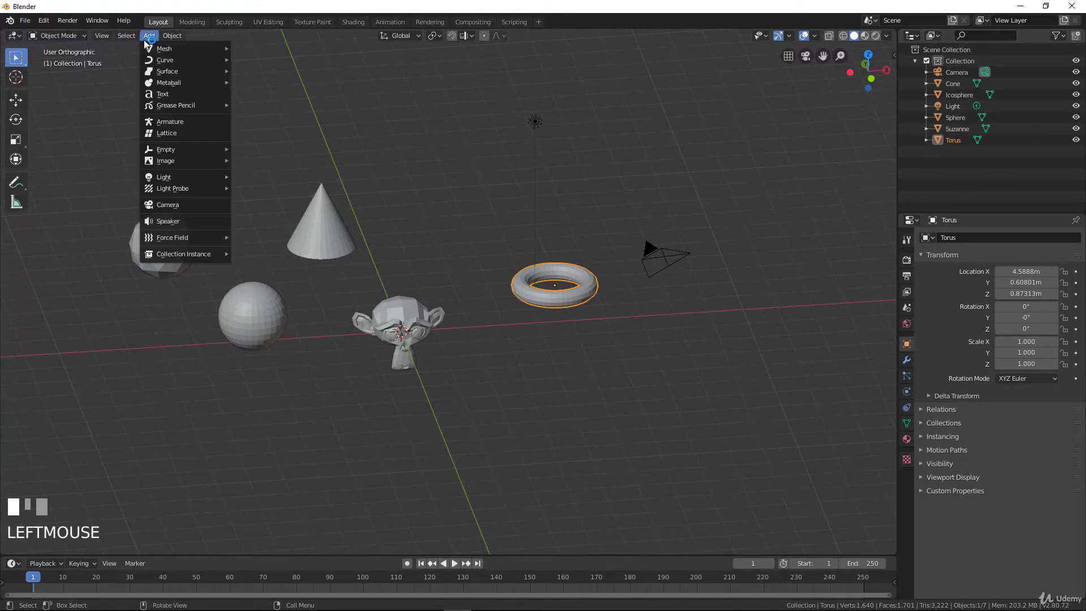
pyautogui.moveTo(176, 38)
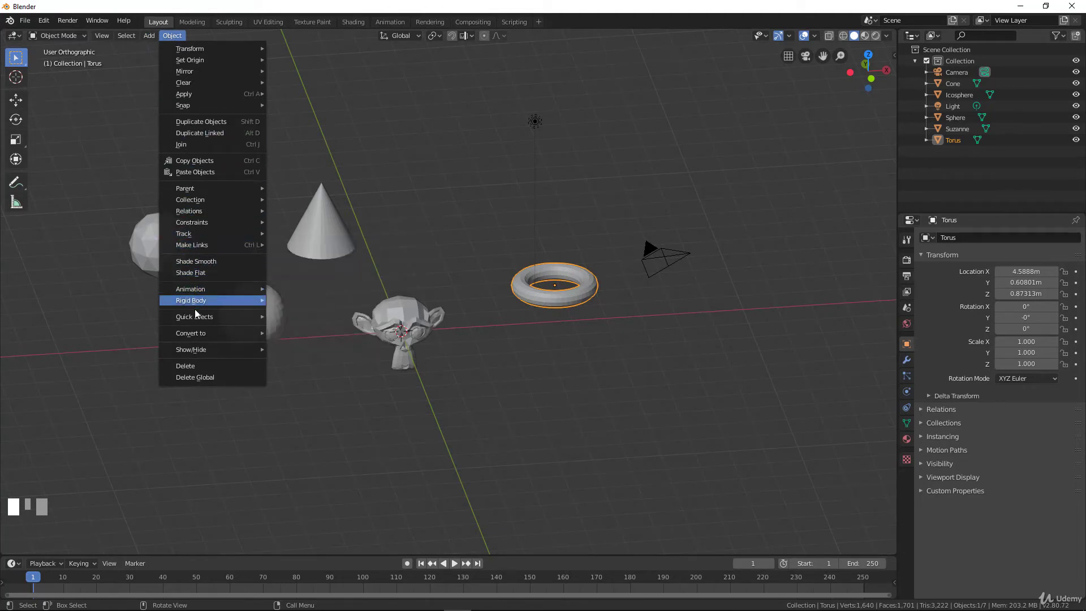
pyautogui.moveTo(198, 288)
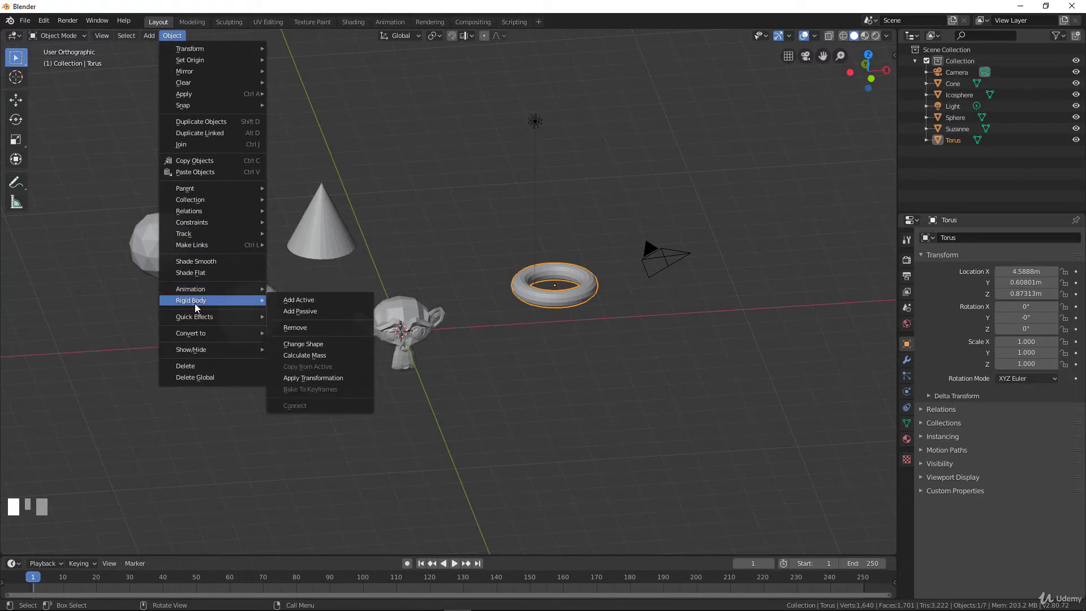
pyautogui.moveTo(201, 320)
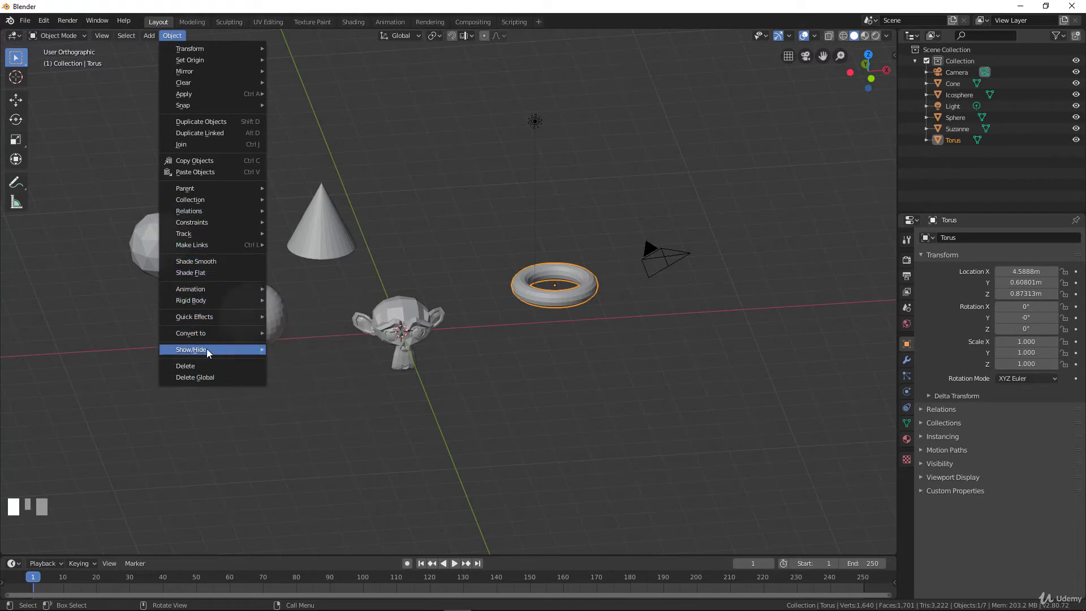
pyautogui.moveTo(232, 329)
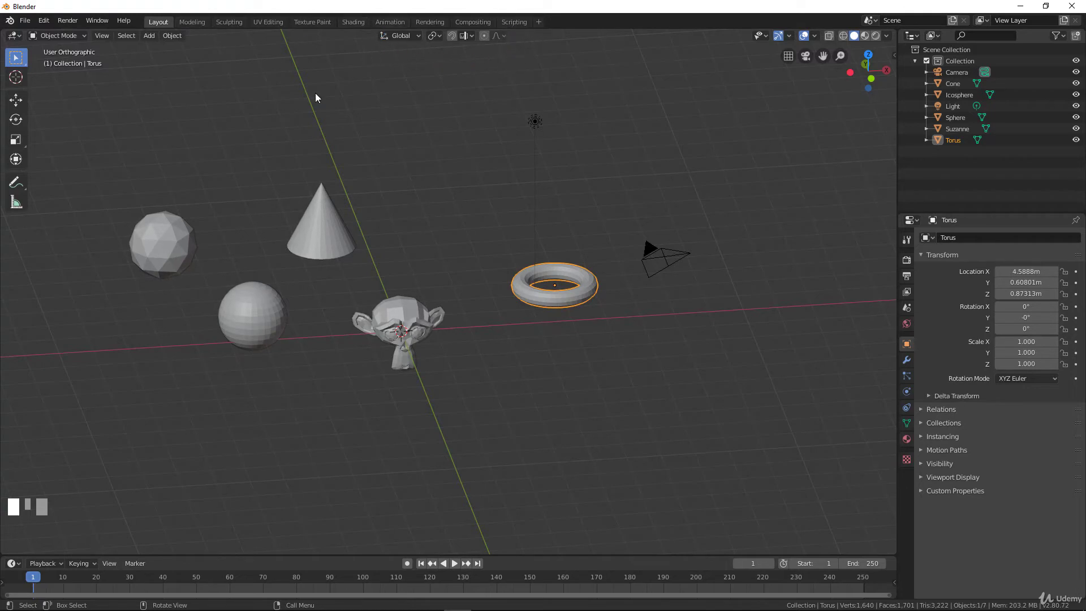
# Select the cone as the active object
pyautogui.click(341, 216)
pyautogui.scroll(-2, 390, 204)
pyautogui.scroll(3, 397, 226)
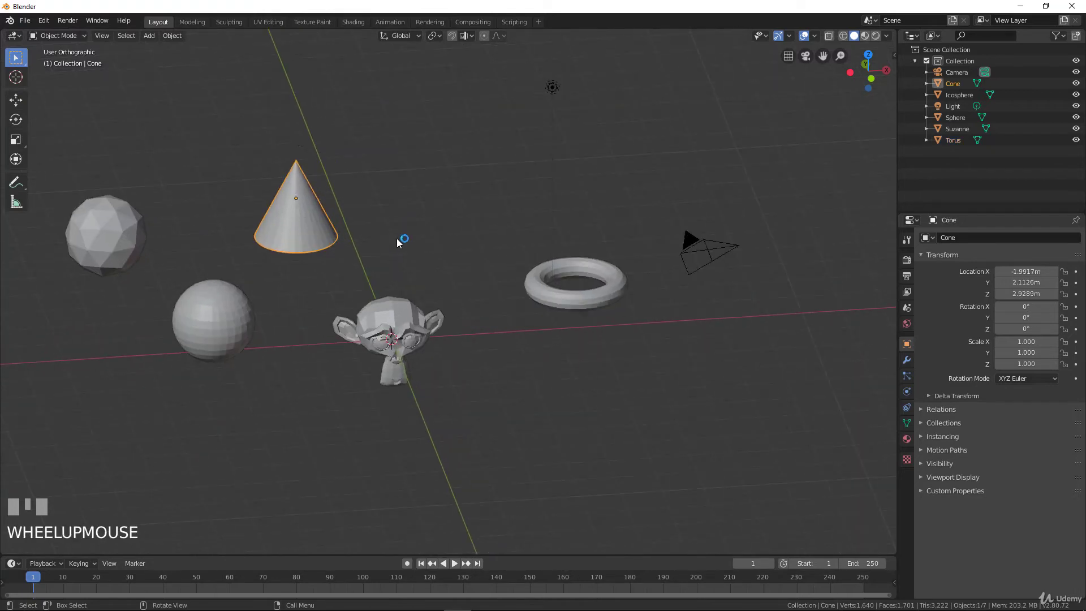
pyautogui.scroll(-4, 457, 170)
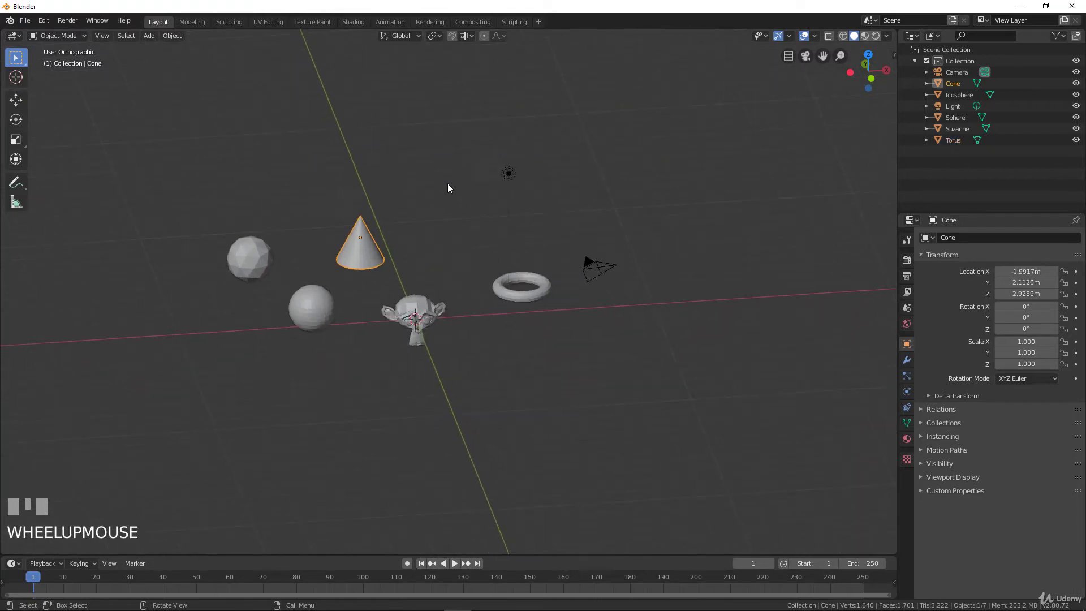
pyautogui.scroll(3, 440, 198)
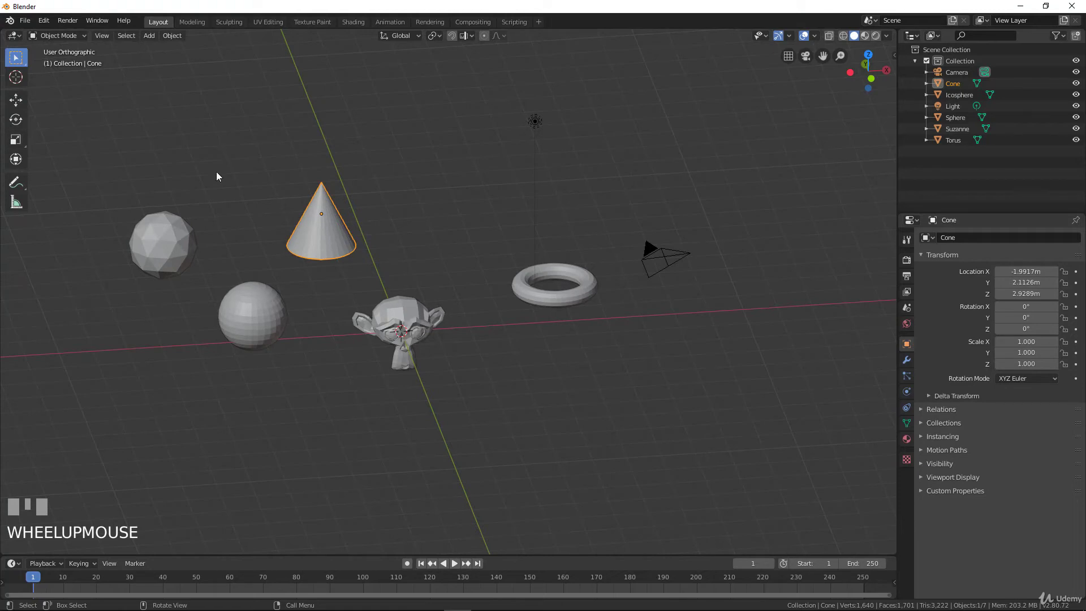
# Switch the cone to Edit Mode to view its editing options and return to Object Mode
pyautogui.click(67, 36)
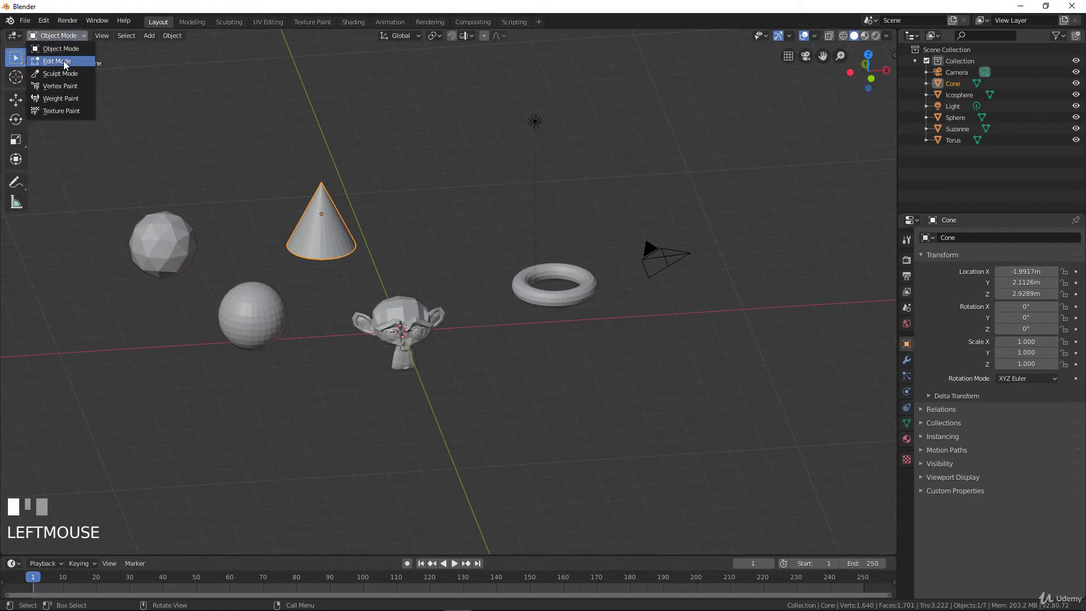
pyautogui.click(62, 62)
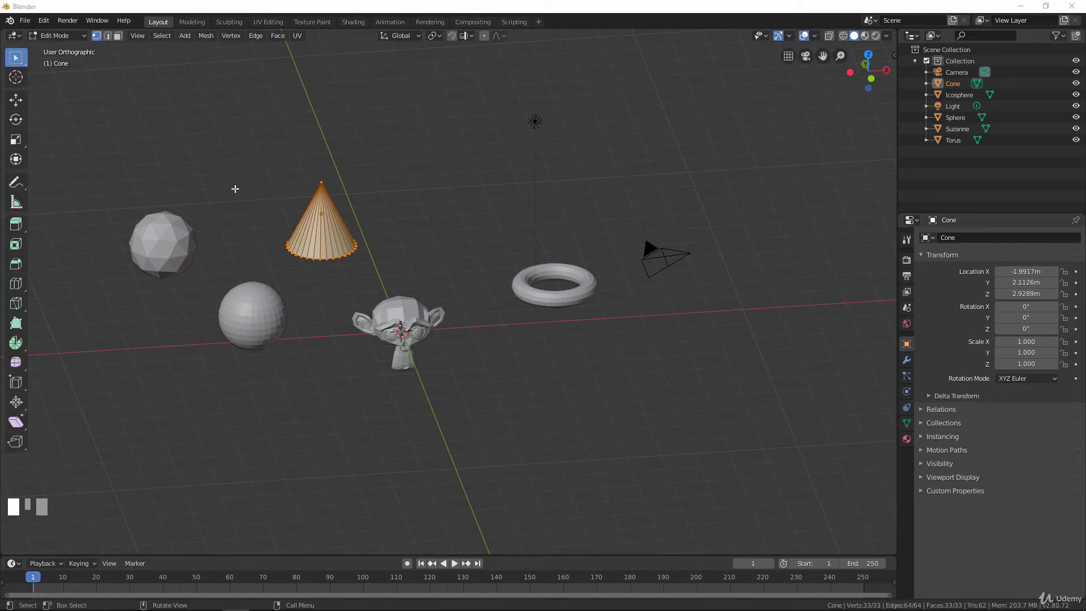
pyautogui.click(79, 35)
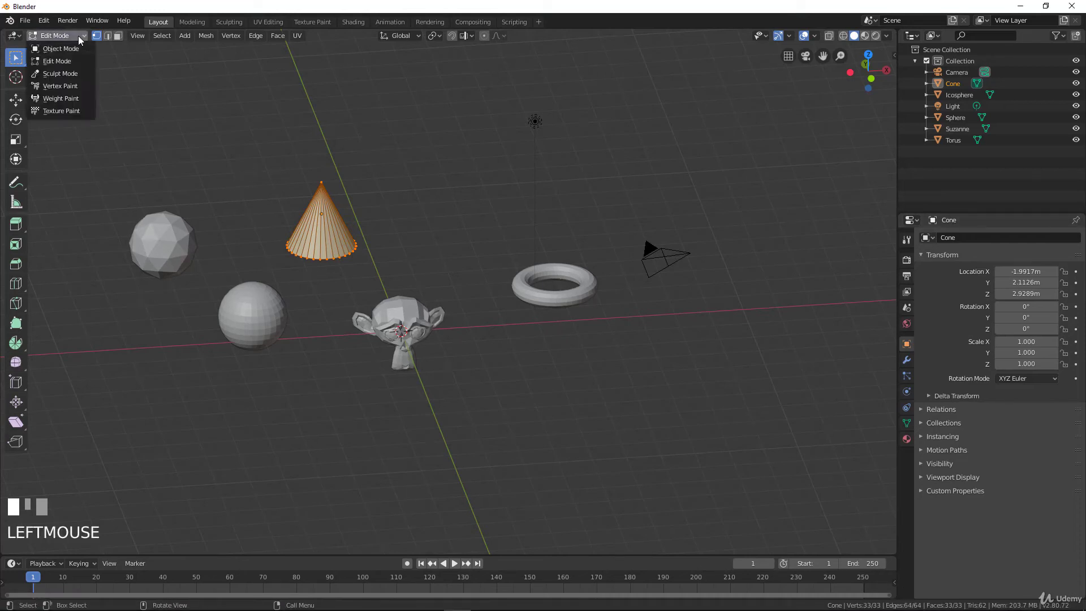
pyautogui.click(65, 51)
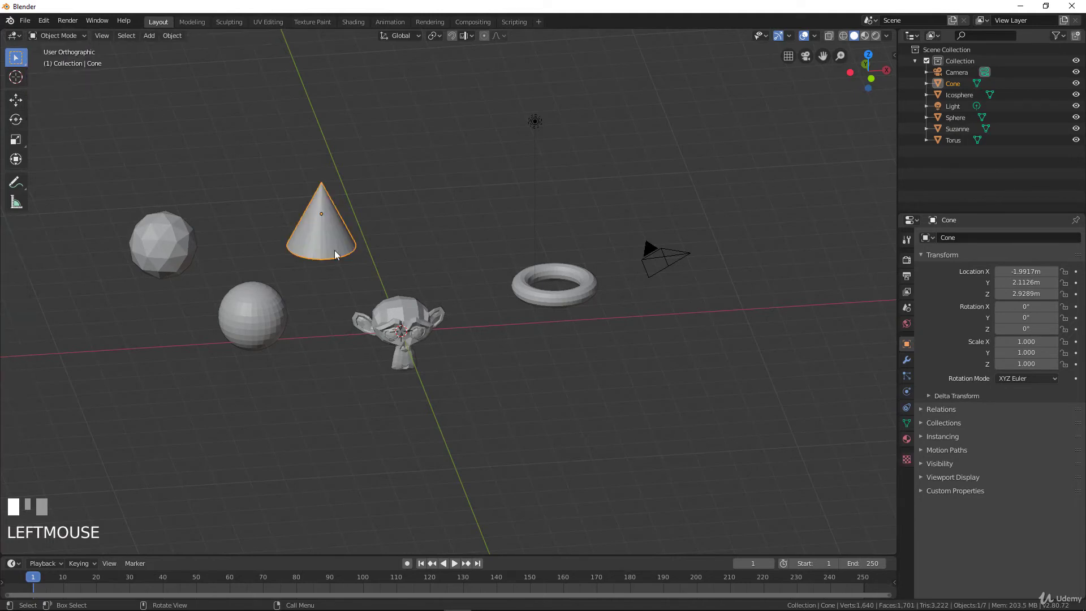
# Look at the available transform orientations, keeping Global
pyautogui.scroll(-4, 380, 265)
pyautogui.scroll(2, 436, 136)
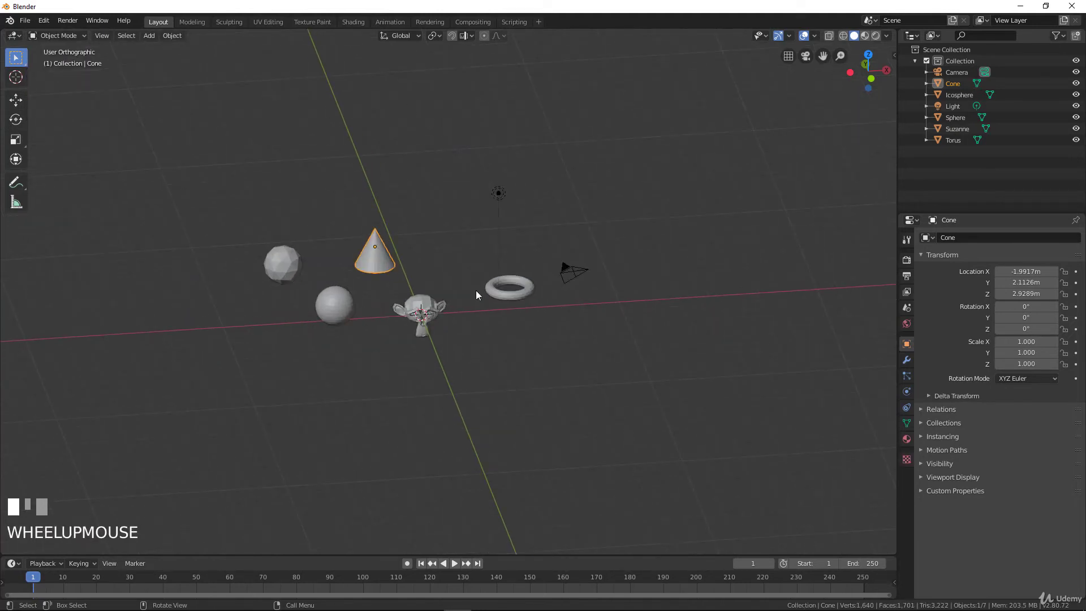
pyautogui.click(406, 34)
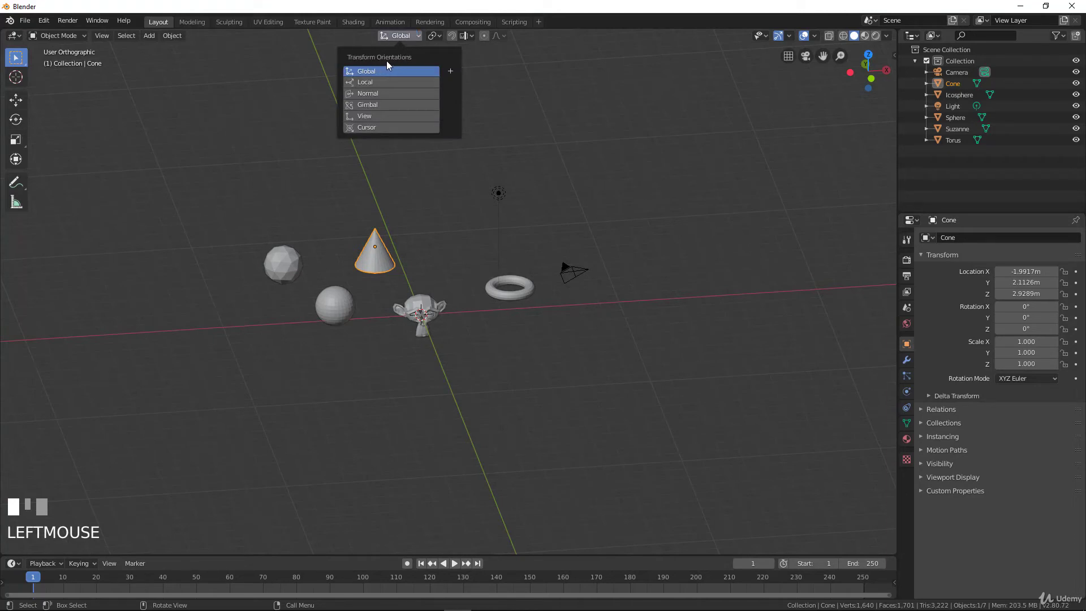
pyautogui.scroll(4, 396, 237)
pyautogui.scroll(-1, 398, 238)
pyautogui.keyDown('shift'); pyautogui.moveTo(398, 238); pyautogui.dragTo(478, 240, button='middle'); pyautogui.keyUp('shift')
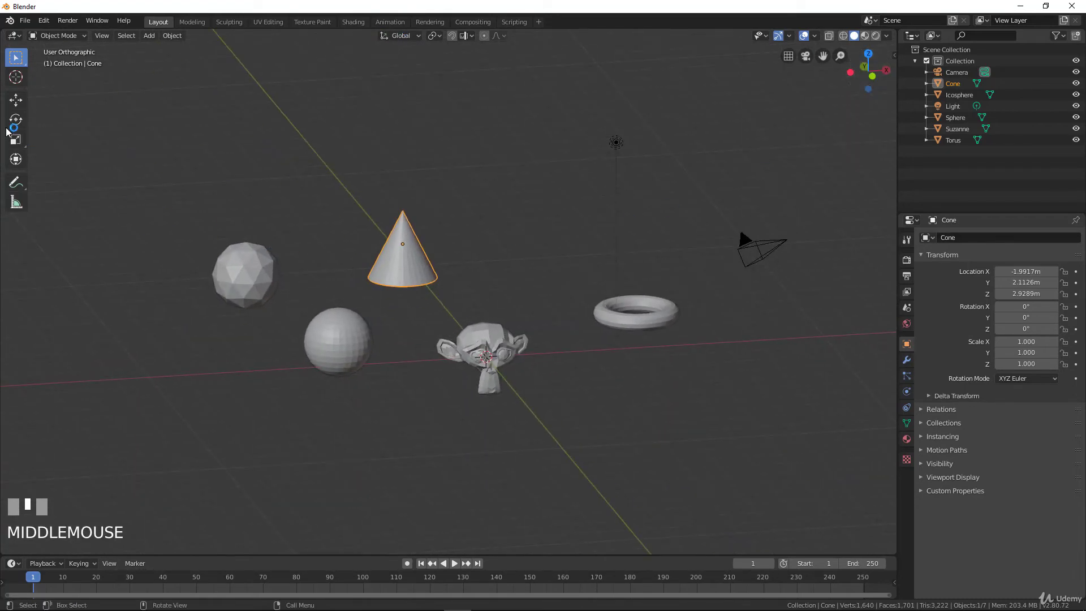
# With the Move tool, raise the cone to about Z 4.08 m and shift it along X to about -0.24 m
pyautogui.click(16, 100)
pyautogui.moveTo(334, 248); pyautogui.dragTo(365, 243, button='middle')
pyautogui.moveTo(398, 206); pyautogui.dragTo(405, 170)
pyautogui.moveTo(439, 202); pyautogui.dragTo(493, 188)
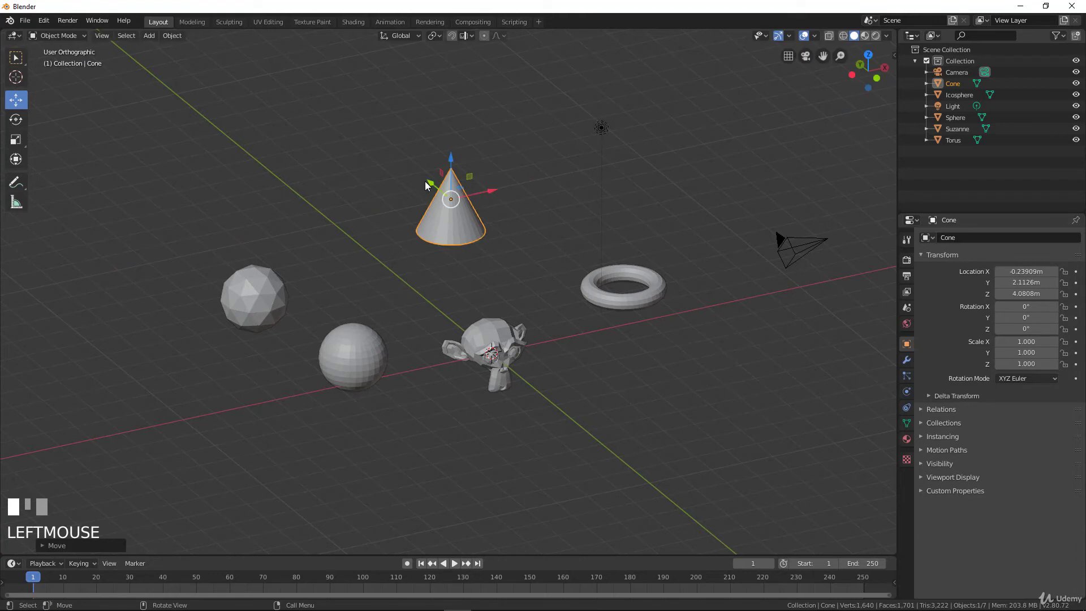
# Move the cone along Y to about 3.46 m and rotate it freely by about 105° in the view
pyautogui.moveTo(426, 184); pyautogui.dragTo(408, 176)
pyautogui.moveTo(427, 271); pyautogui.dragTo(453, 258, button='middle')
pyautogui.scroll(3, 444, 301)
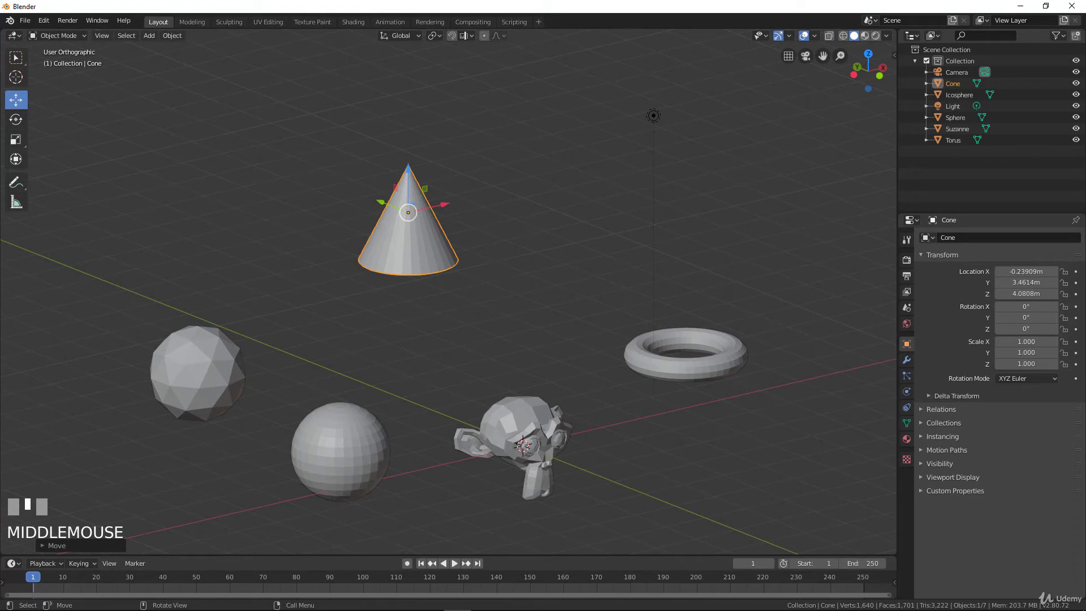
pyautogui.press('r')
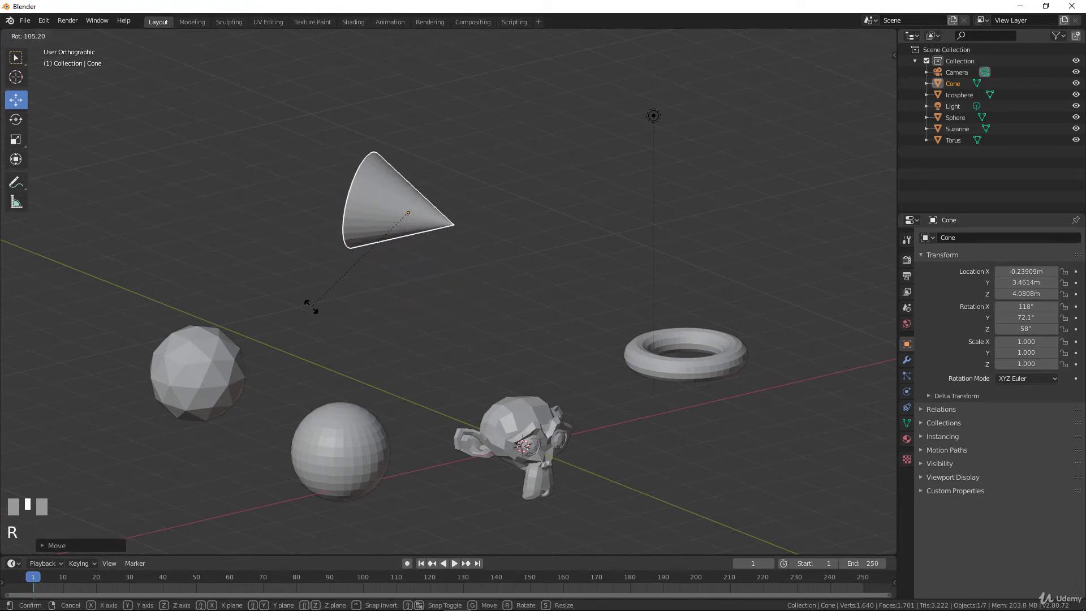
pyautogui.click(311, 307)
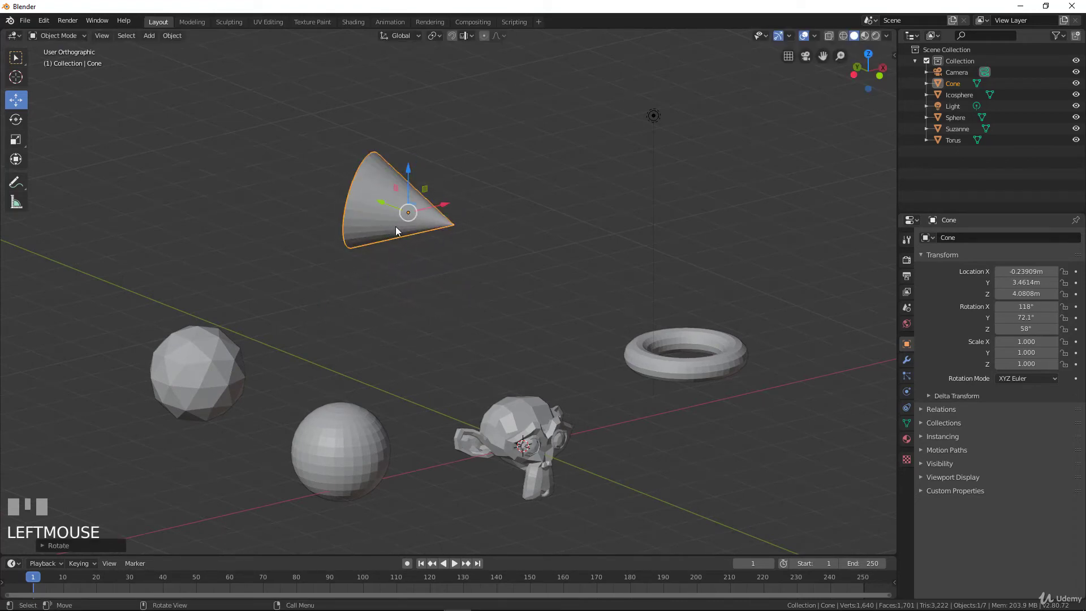
# Set the transform orientation to Local for the tilted cone
pyautogui.moveTo(381, 260); pyautogui.dragTo(409, 200, button='middle')
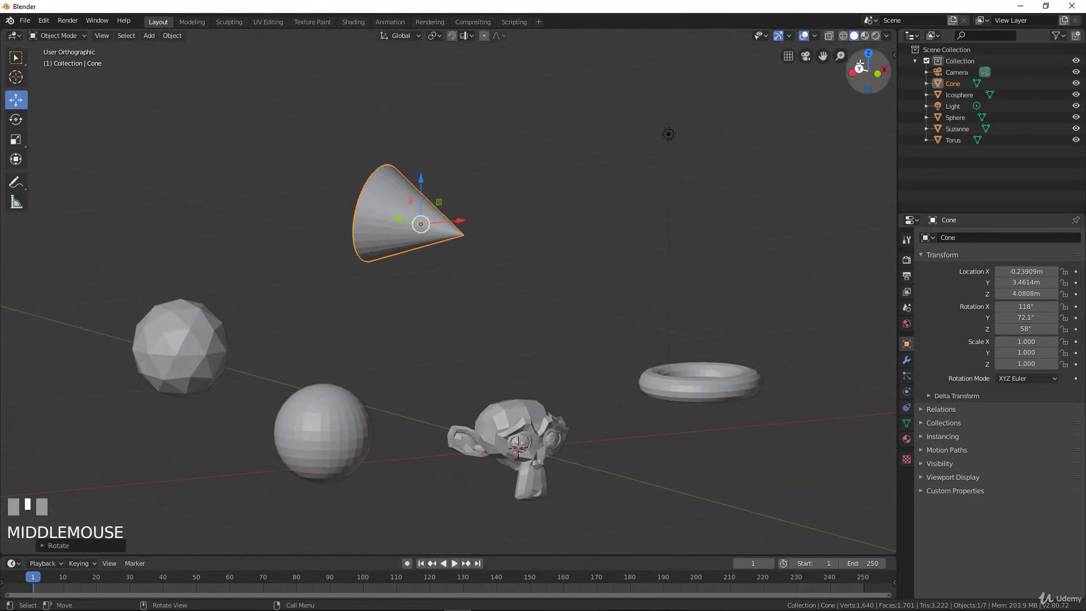
pyautogui.moveTo(548, 213); pyautogui.dragTo(381, 51, button='middle')
pyautogui.click(406, 35)
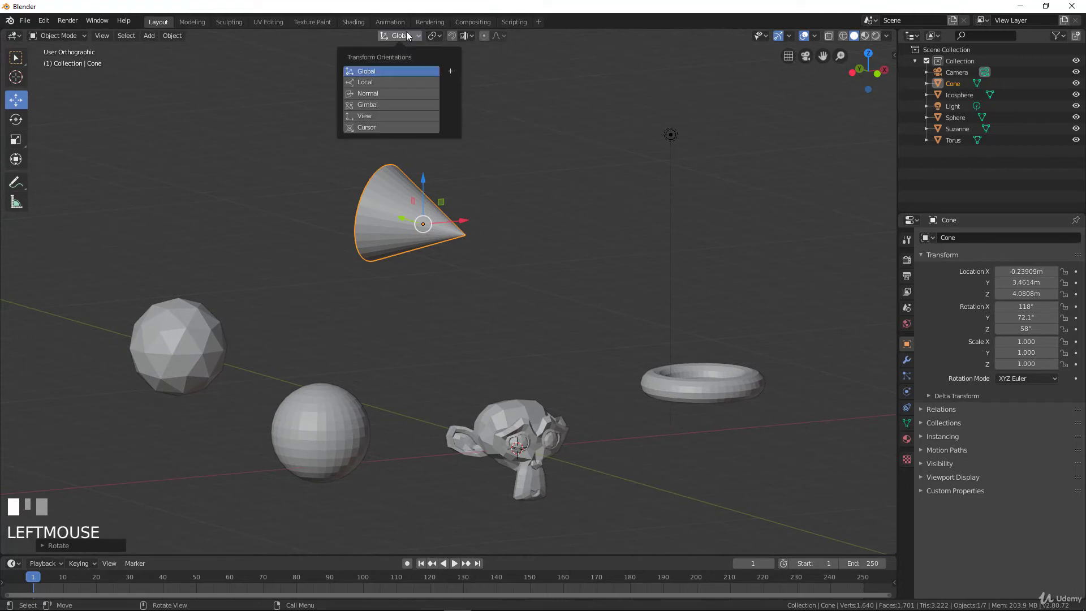
pyautogui.click(400, 82)
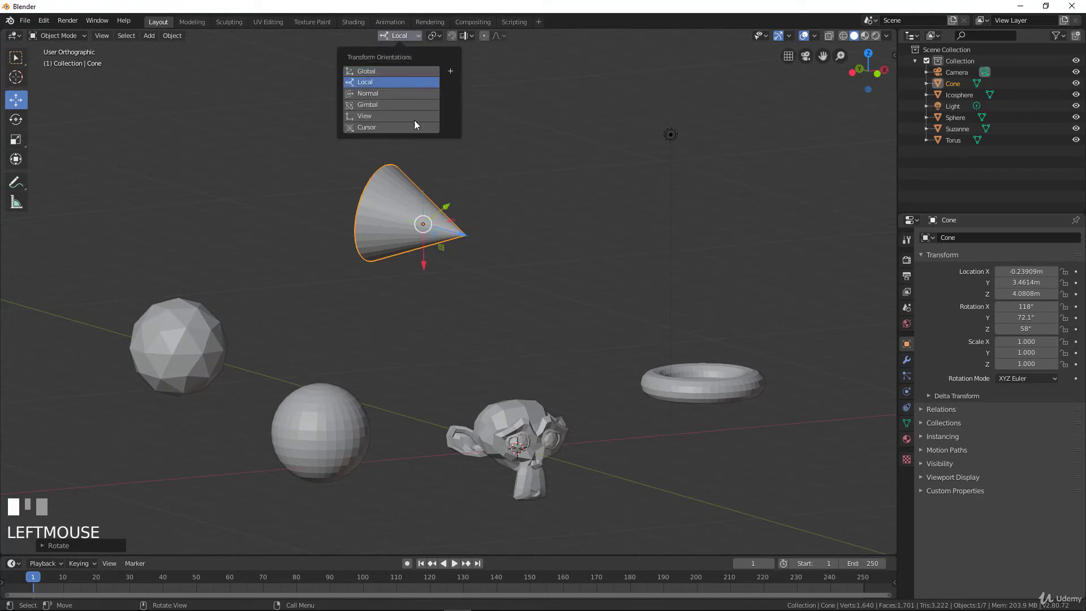
# Move the cone along its local Z axis to about X 1.74 m, Y 4.70 m, Z 3.72 m
pyautogui.moveTo(400, 82); pyautogui.dragTo(334, 142, button='middle')
pyautogui.moveTo(429, 229); pyautogui.dragTo(430, 226, button='middle')
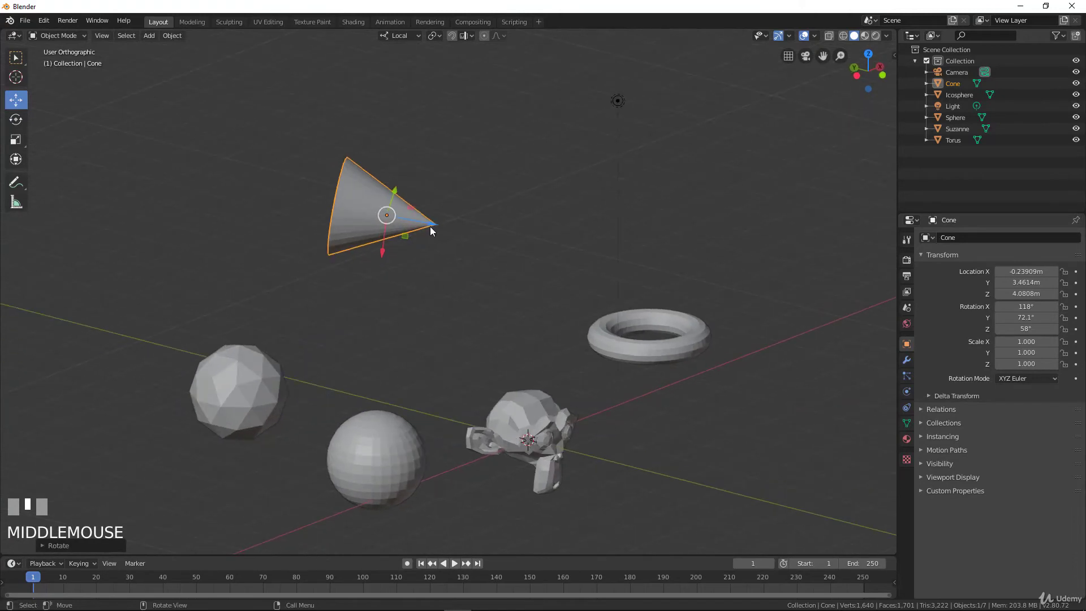
pyautogui.moveTo(433, 222); pyautogui.dragTo(458, 232)
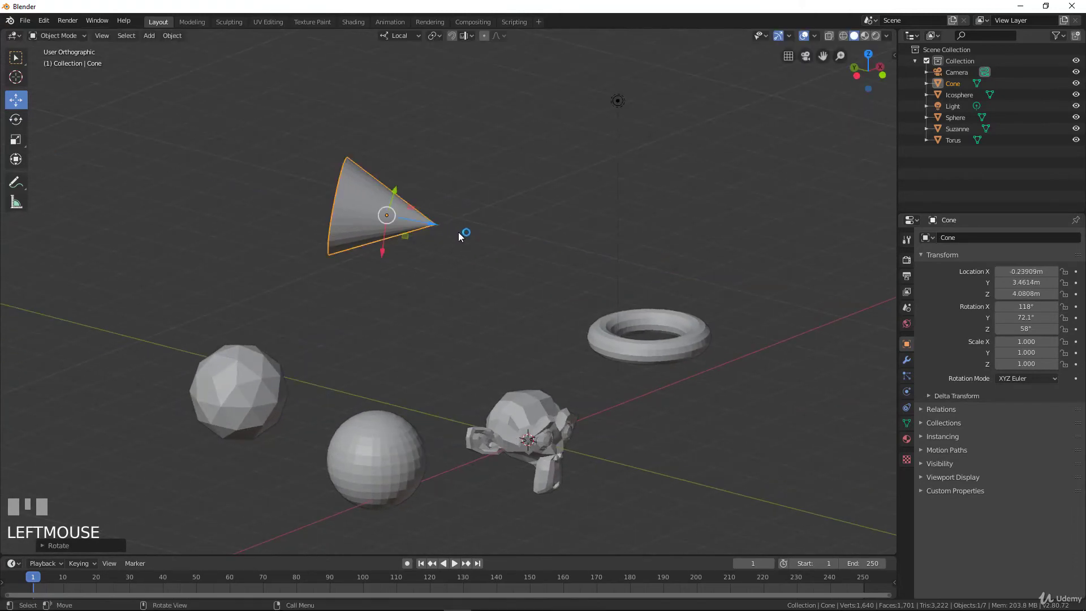
pyautogui.moveTo(459, 232); pyautogui.dragTo(490, 197, button='middle')
pyautogui.moveTo(492, 191); pyautogui.dragTo(551, 96)
pyautogui.moveTo(552, 96); pyautogui.dragTo(429, 291, button='middle')
pyautogui.moveTo(430, 288); pyautogui.dragTo(498, 269)
pyautogui.moveTo(498, 269); pyautogui.dragTo(534, 124, button='middle')
# Set the transform orientation back to Global and activate the Select Box tool
pyautogui.click(401, 35)
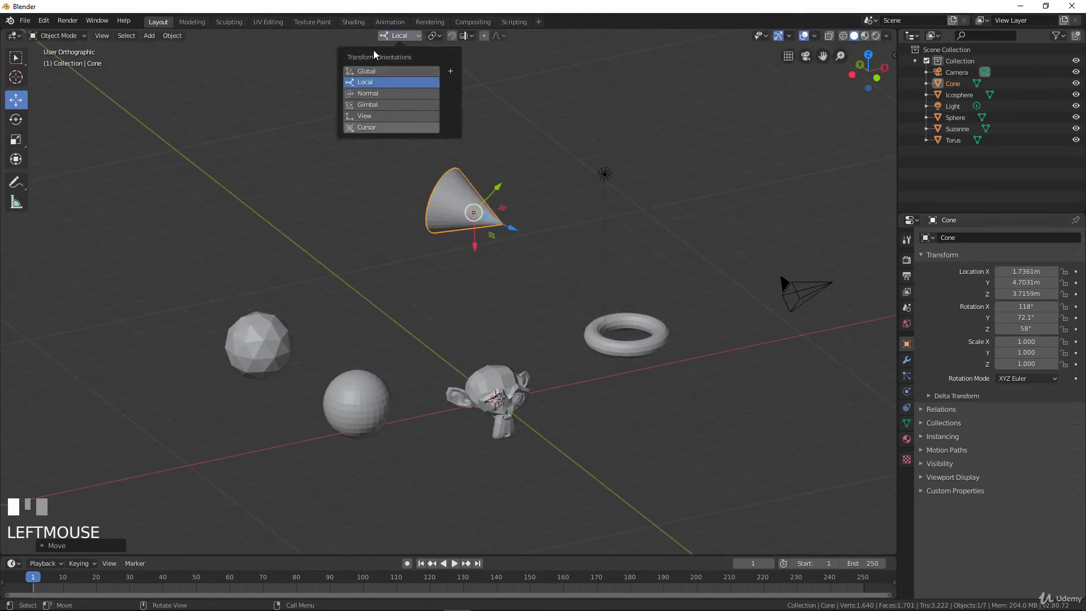
pyautogui.click(376, 72)
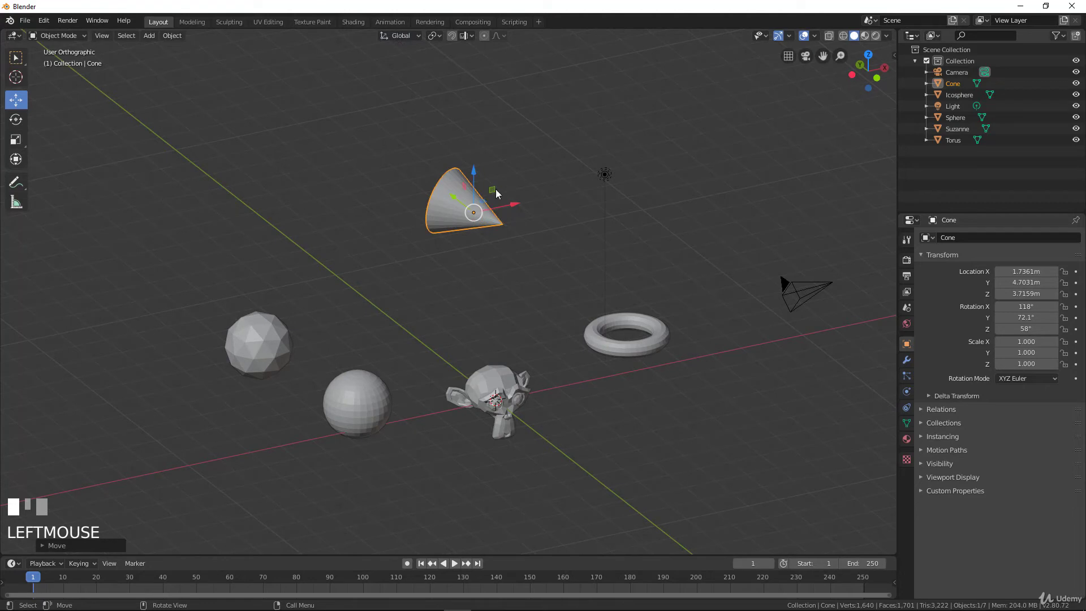
pyautogui.click(16, 58)
pyautogui.scroll(-2, 470, 101)
pyautogui.keyDown('shift'); pyautogui.moveTo(463, 98); pyautogui.dragTo(454, 127, button='middle'); pyautogui.keyUp('shift')
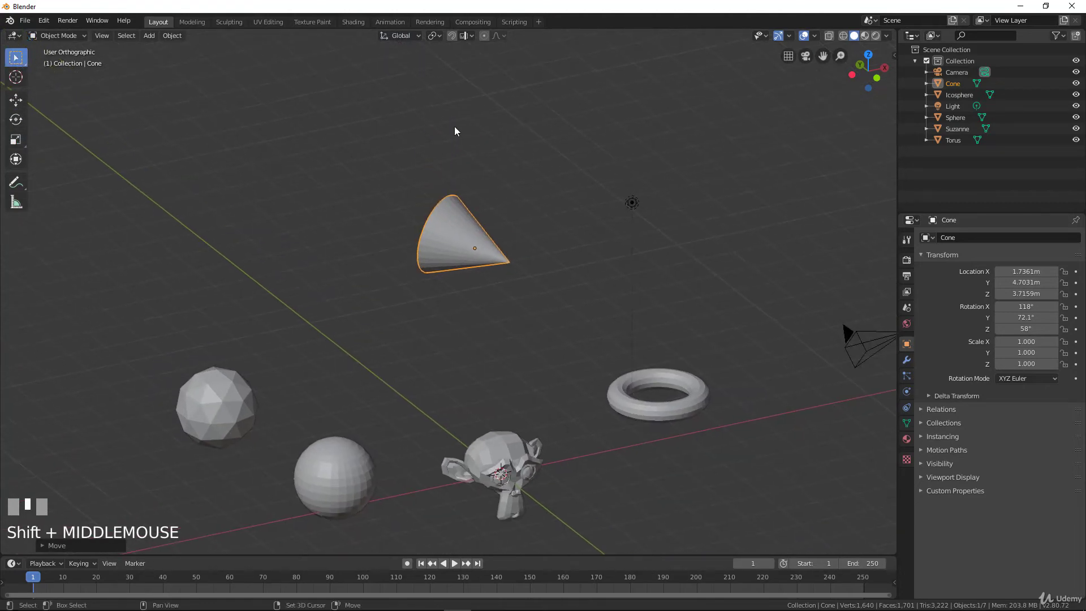
# Check the pivot point options, keeping Median Point, and rotate the cone freely until its tip points upward
pyautogui.click(435, 35)
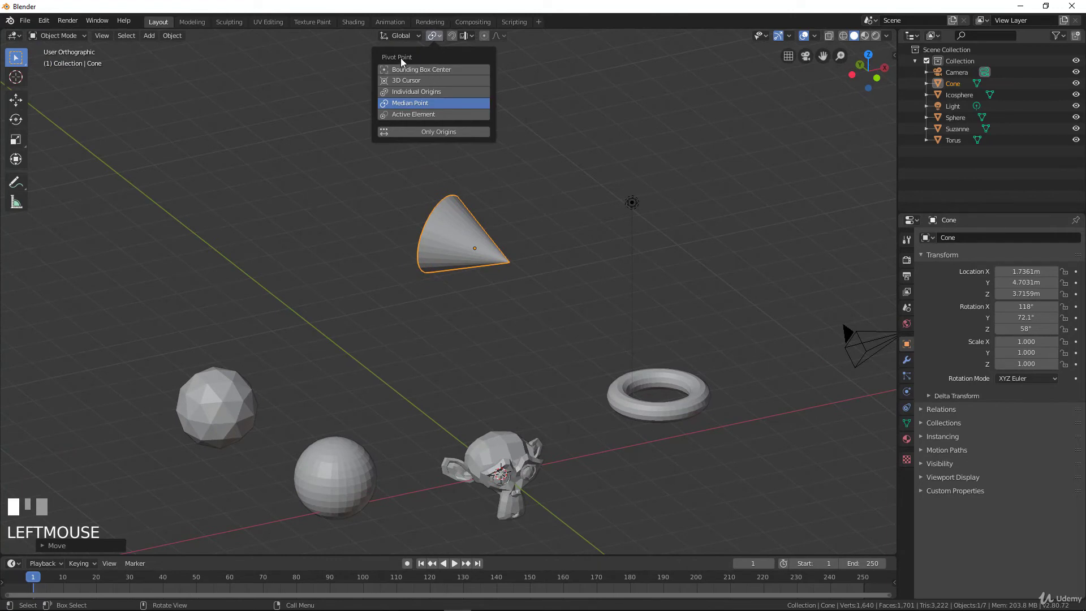
pyautogui.scroll(-5, 447, 263)
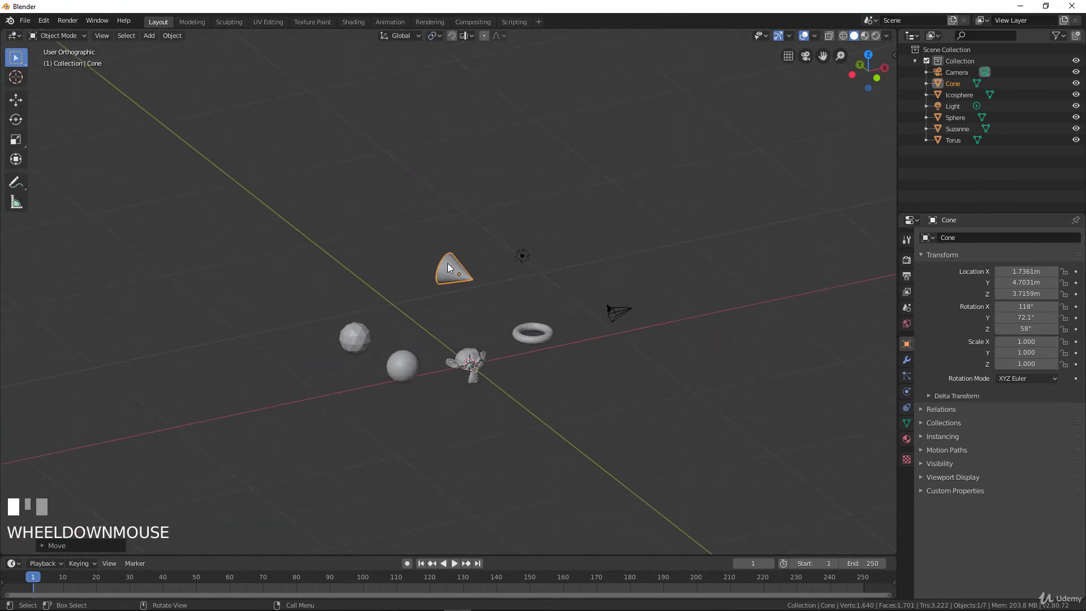
pyautogui.scroll(3, 447, 263)
pyautogui.scroll(-3, 440, 261)
pyautogui.moveTo(447, 266); pyautogui.dragTo(439, 286, button='middle')
pyautogui.scroll(4, 455, 306)
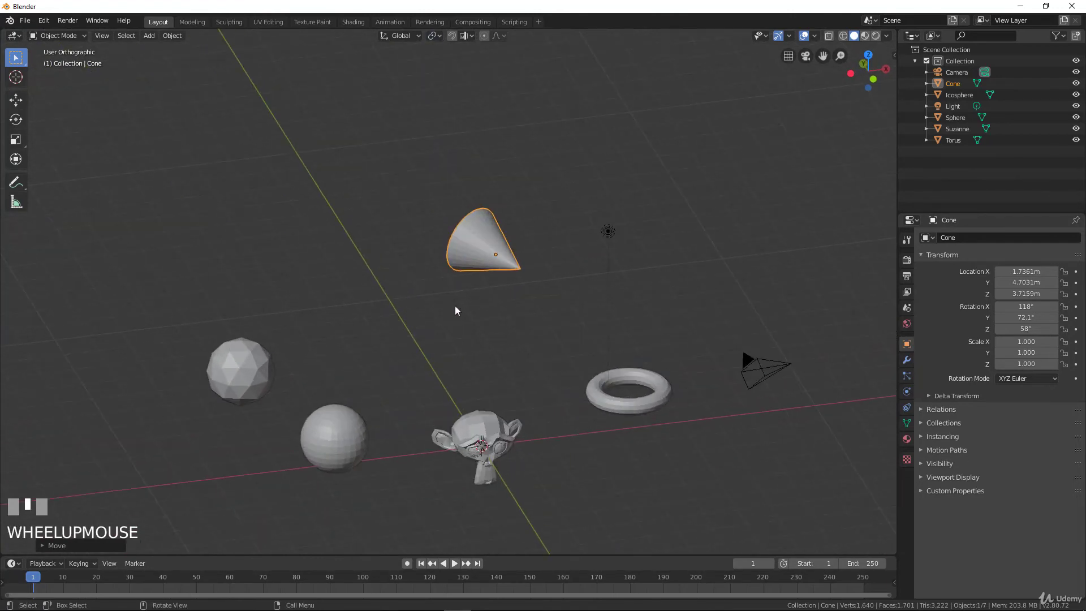
pyautogui.click(489, 242)
pyautogui.press('r')
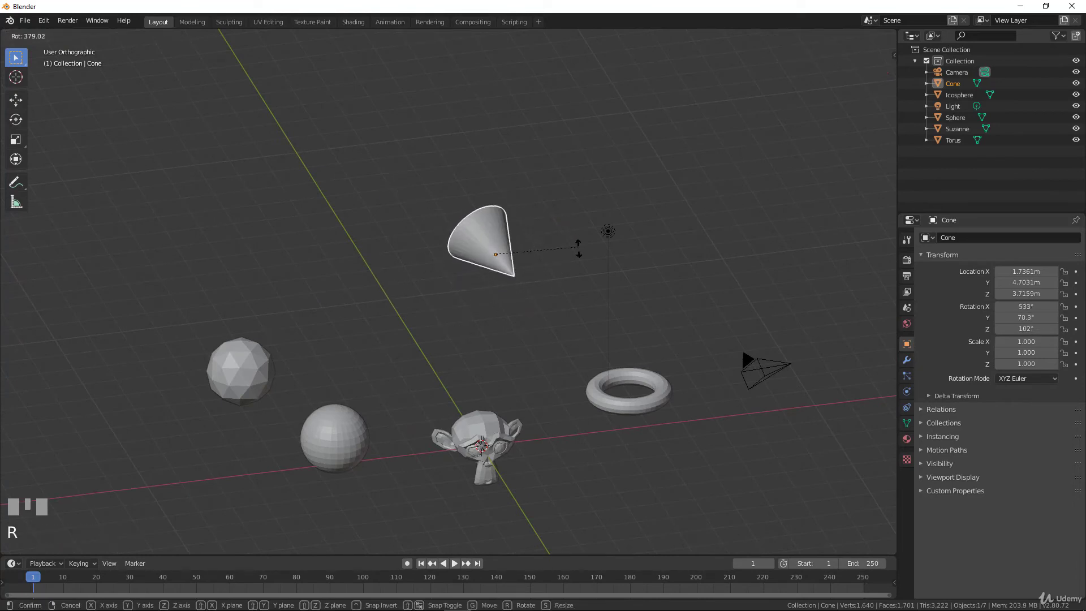
pyautogui.click(461, 318)
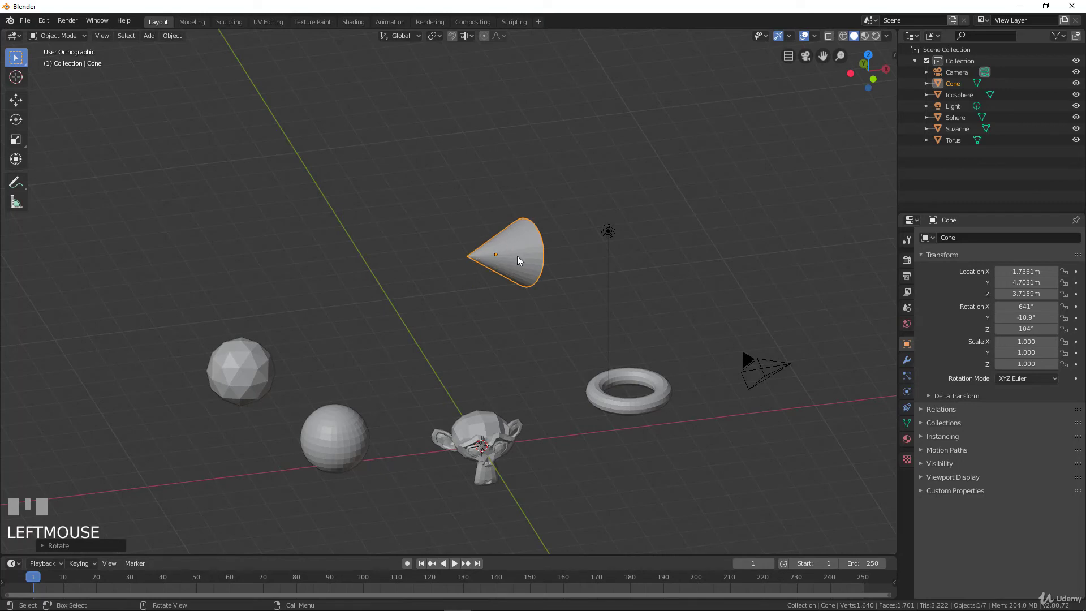
pyautogui.press('r')
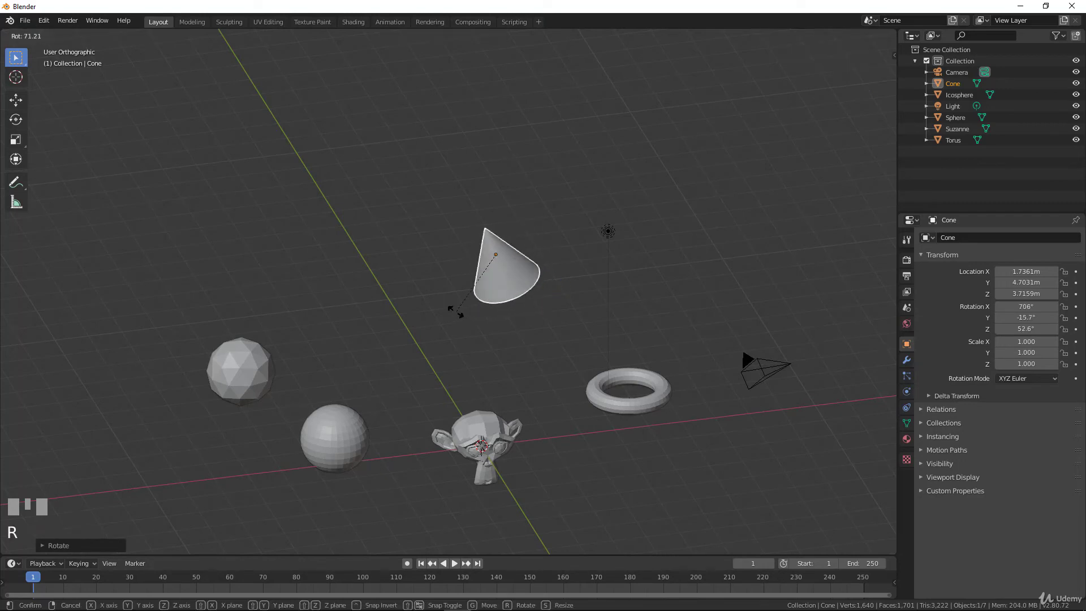
pyautogui.click(423, 298)
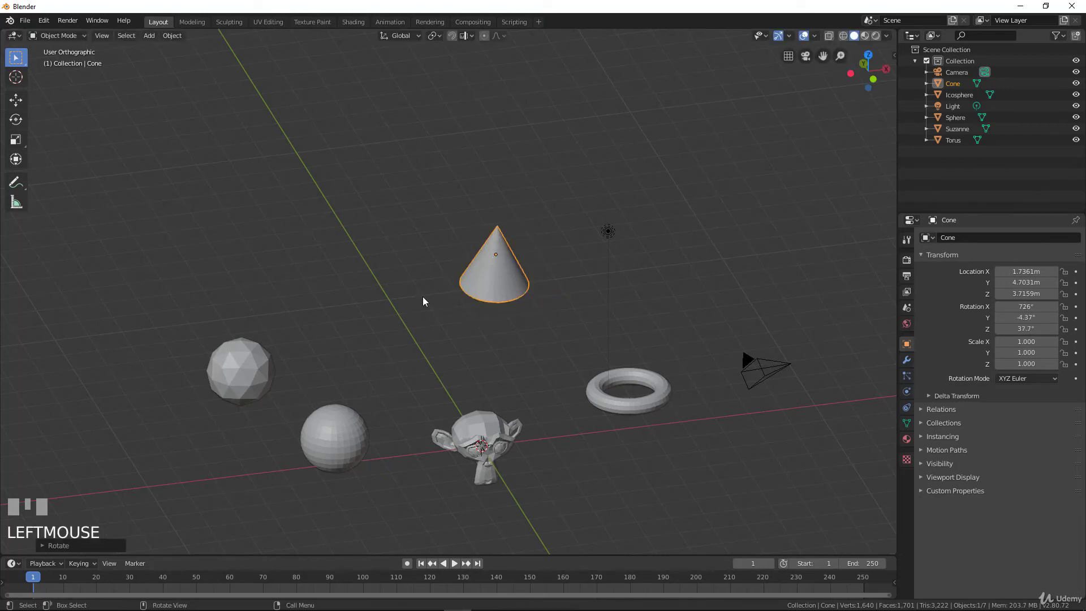
# Add the icosphere to the cone selection and rotate both objects around their shared median point
pyautogui.keyDown('shift'); pyautogui.click(245, 368); pyautogui.keyUp('shift')
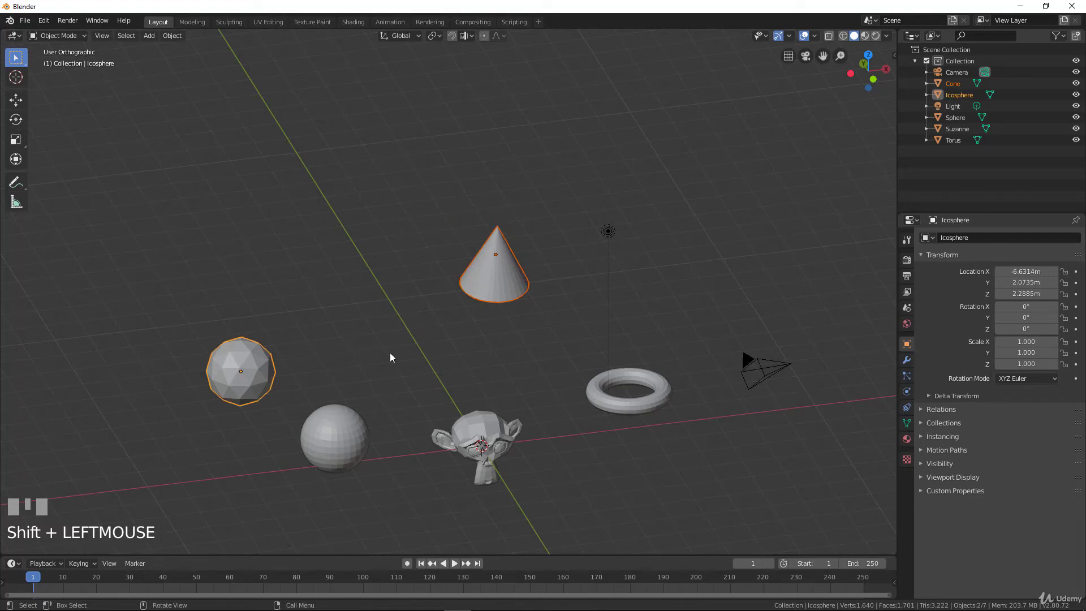
pyautogui.scroll(-1, 341, 315)
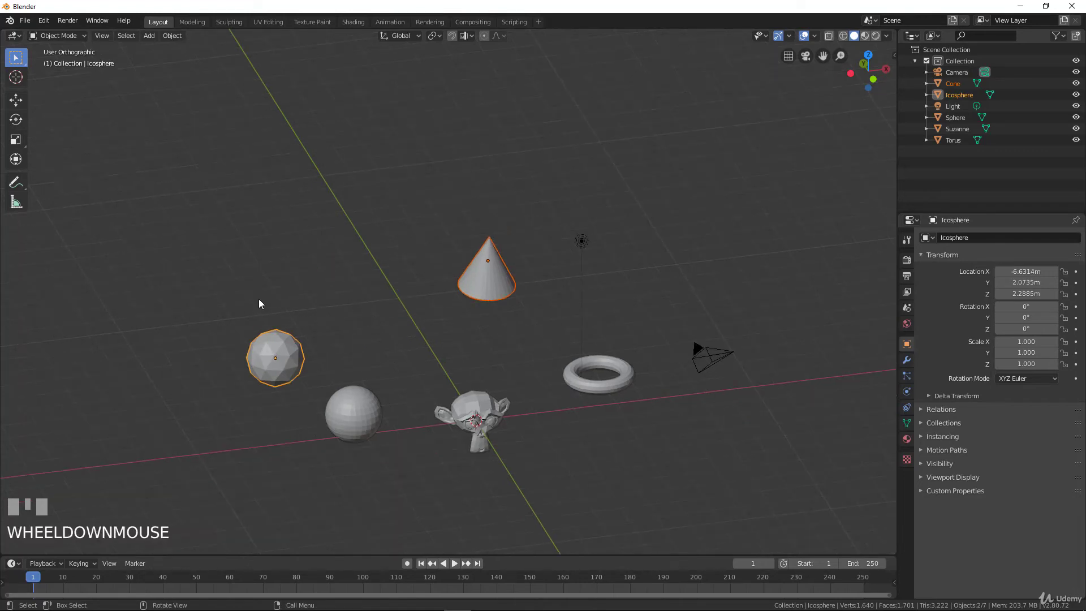
pyautogui.press('r')
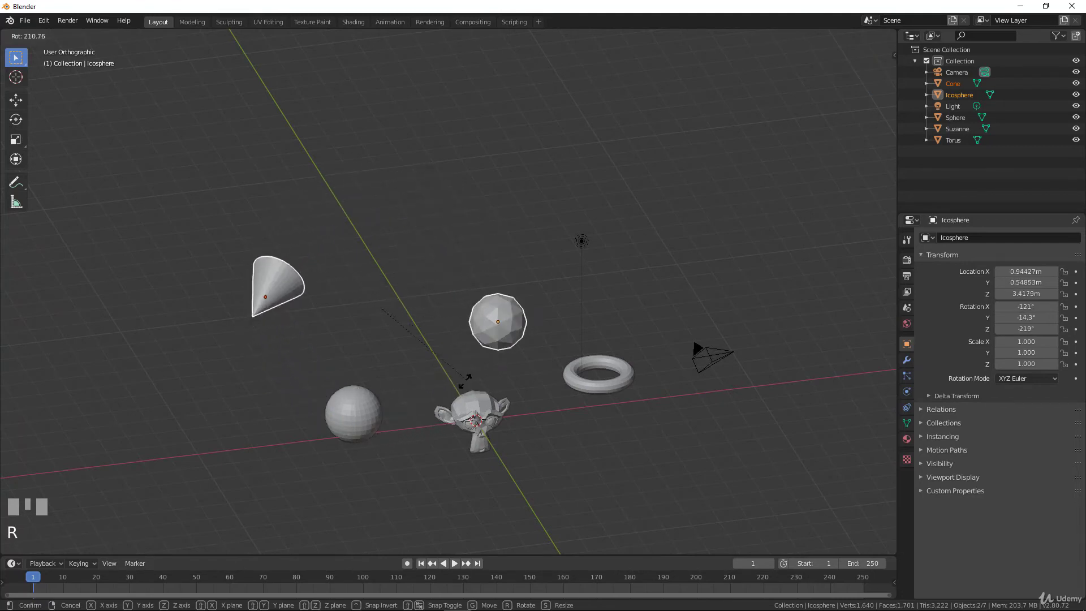
pyautogui.click(326, 277)
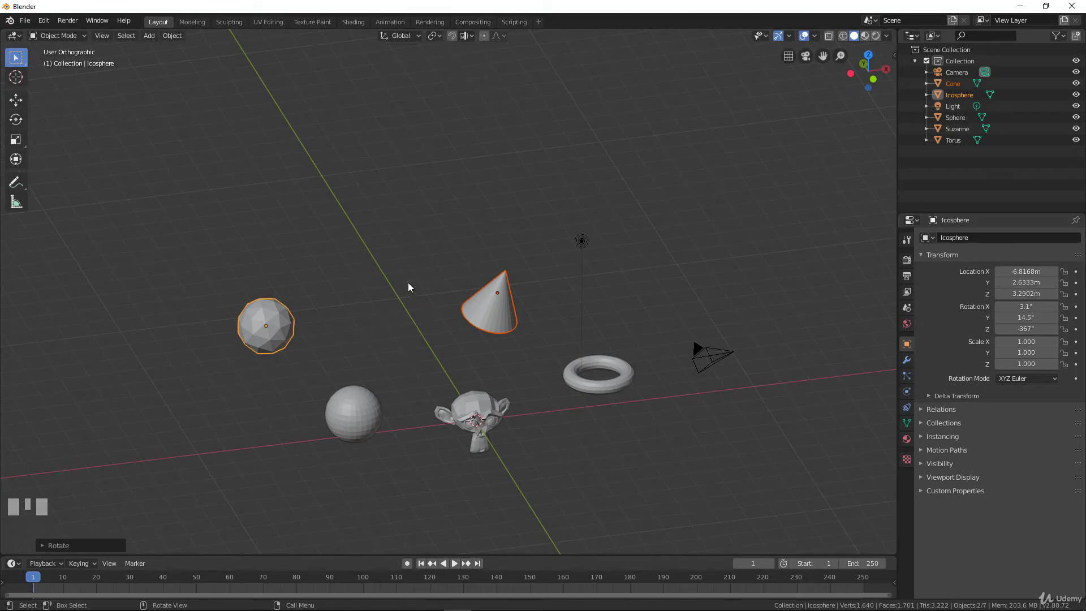
pyautogui.press('r')
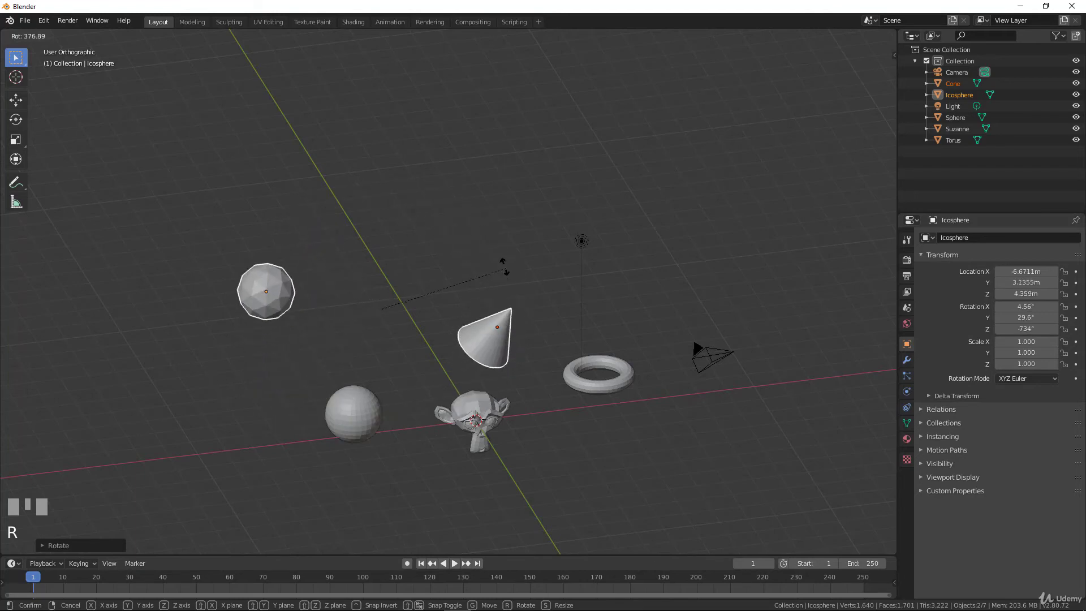
pyautogui.click(476, 255)
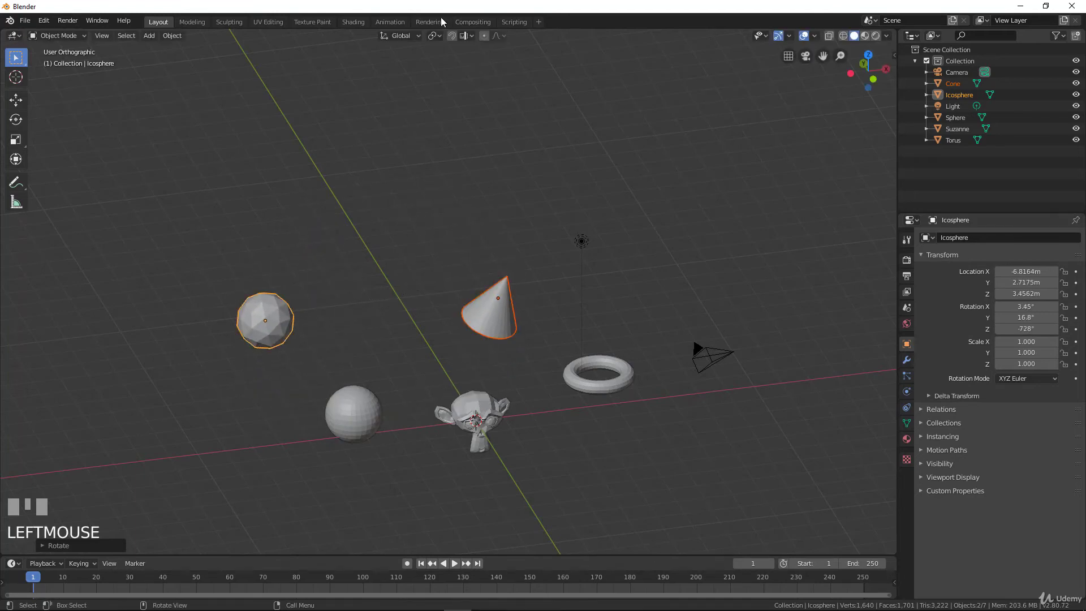
# Set the pivot point to Individual Origins and try rotating the cone and icosphere around their own origins
pyautogui.click(435, 34)
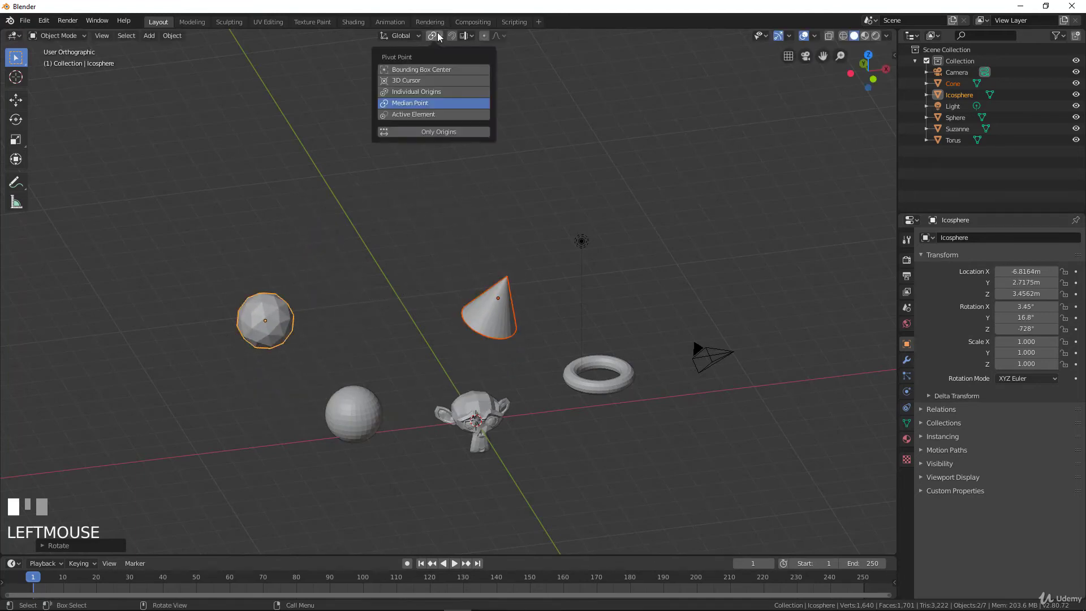
pyautogui.click(422, 92)
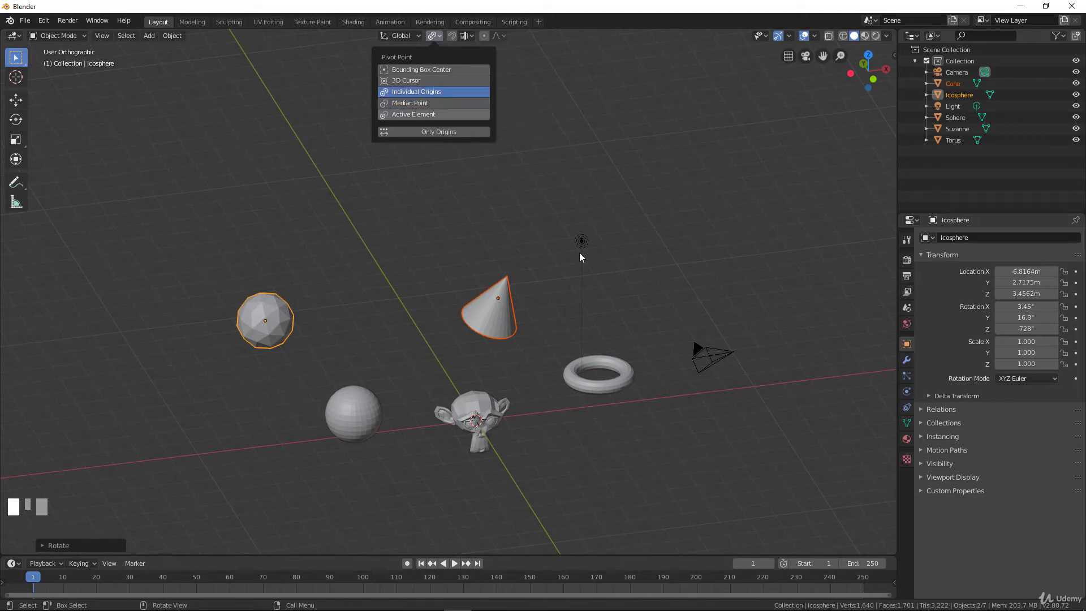
pyautogui.press('r')
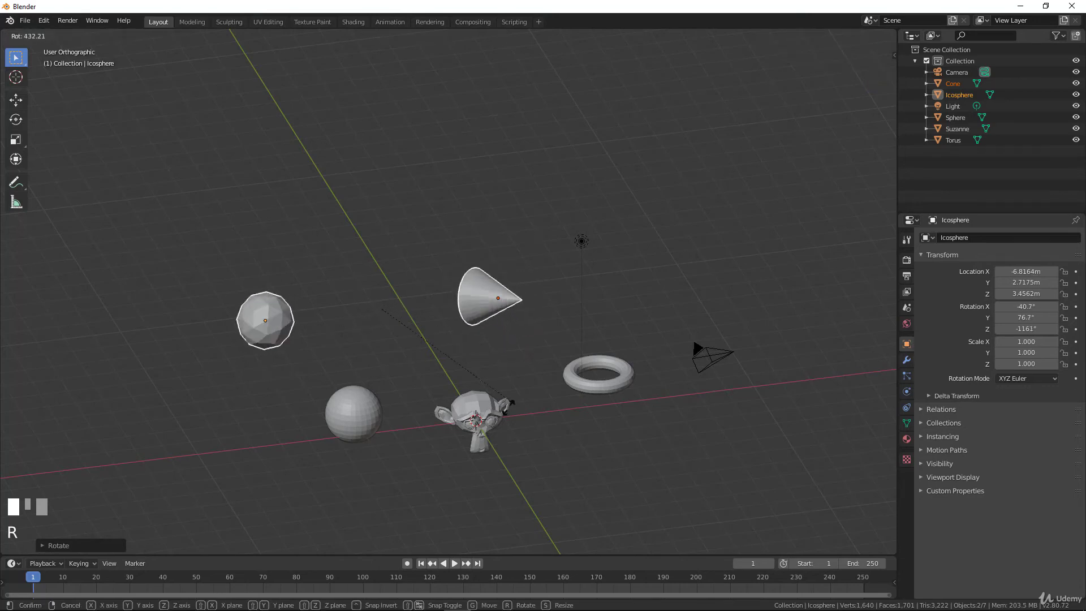
pyautogui.rightClick(447, 206)
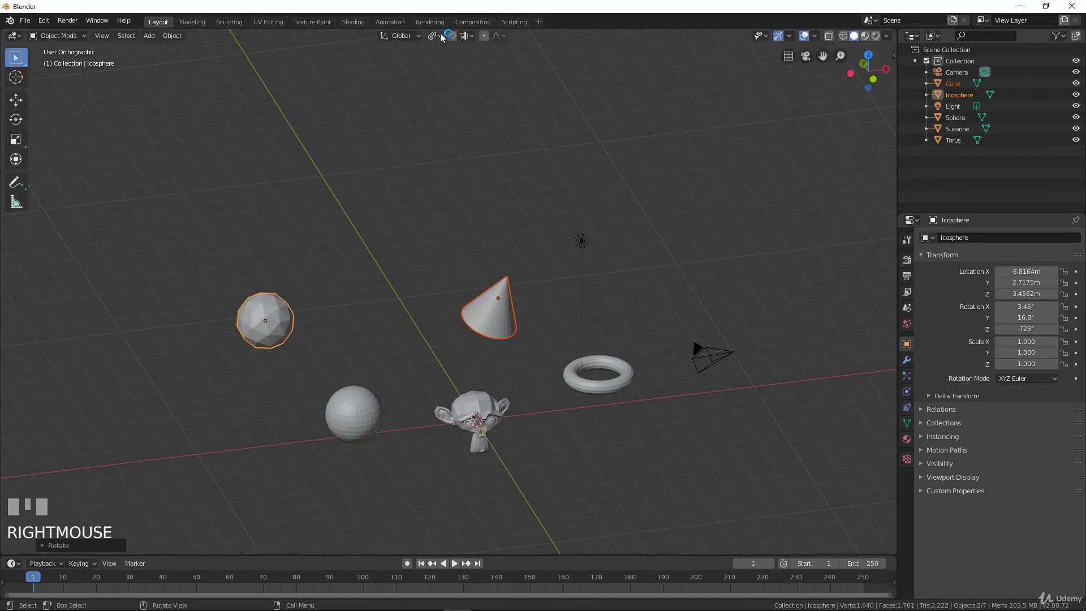
# Set the pivot point to Active Element and try rotating the selected cone around the active icosphere
pyautogui.click(434, 36)
pyautogui.click(424, 114)
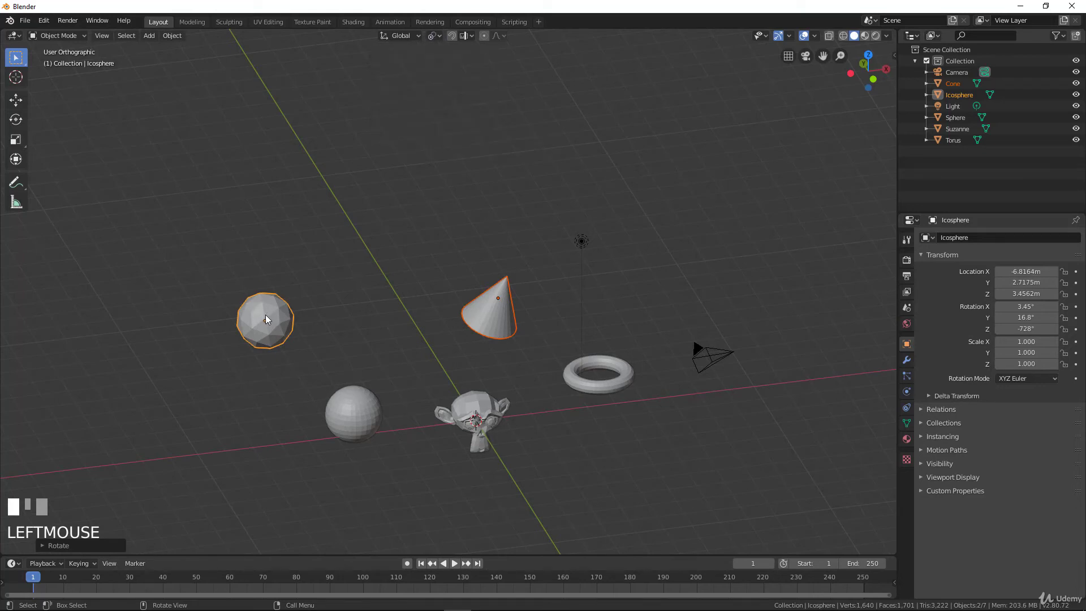
pyautogui.press('r')
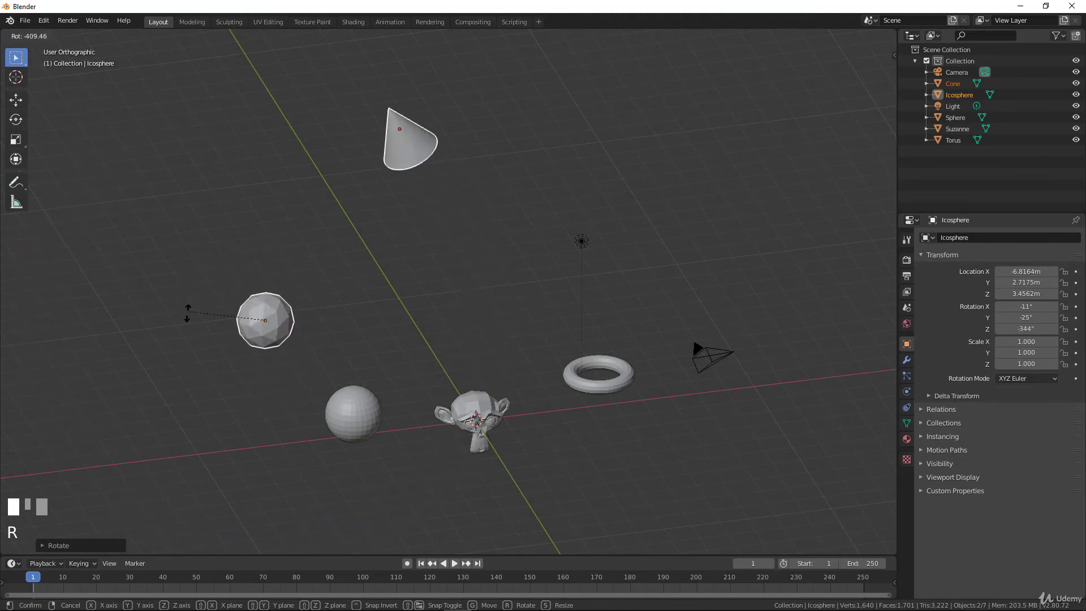
pyautogui.press('Return')
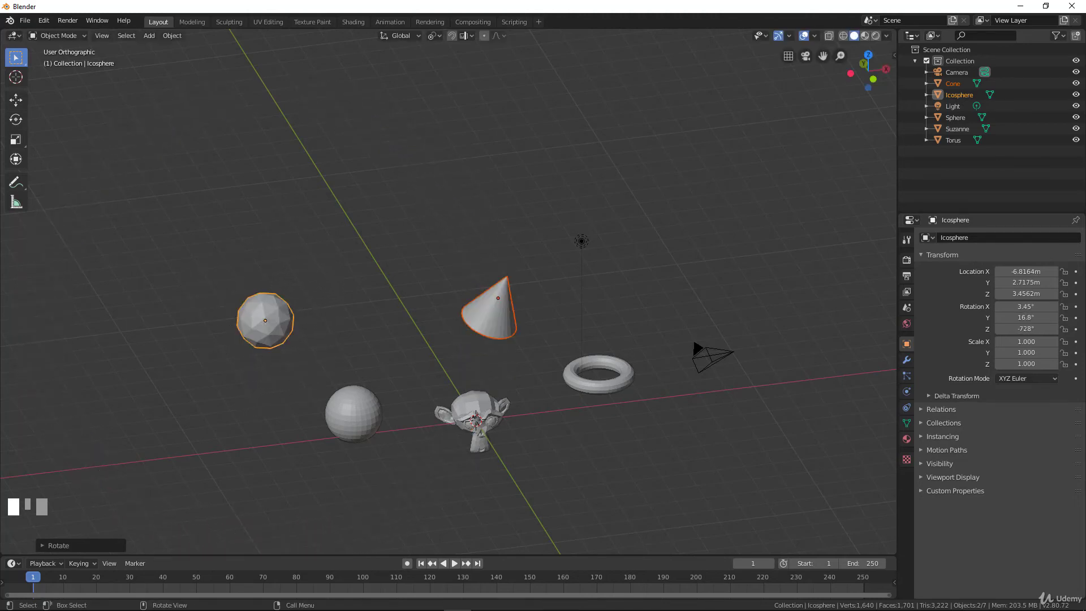
pyautogui.rightClick(415, 72)
# Set the pivot point to 3D Cursor and try rotating the selected cone and icosphere around it
pyautogui.click(435, 35)
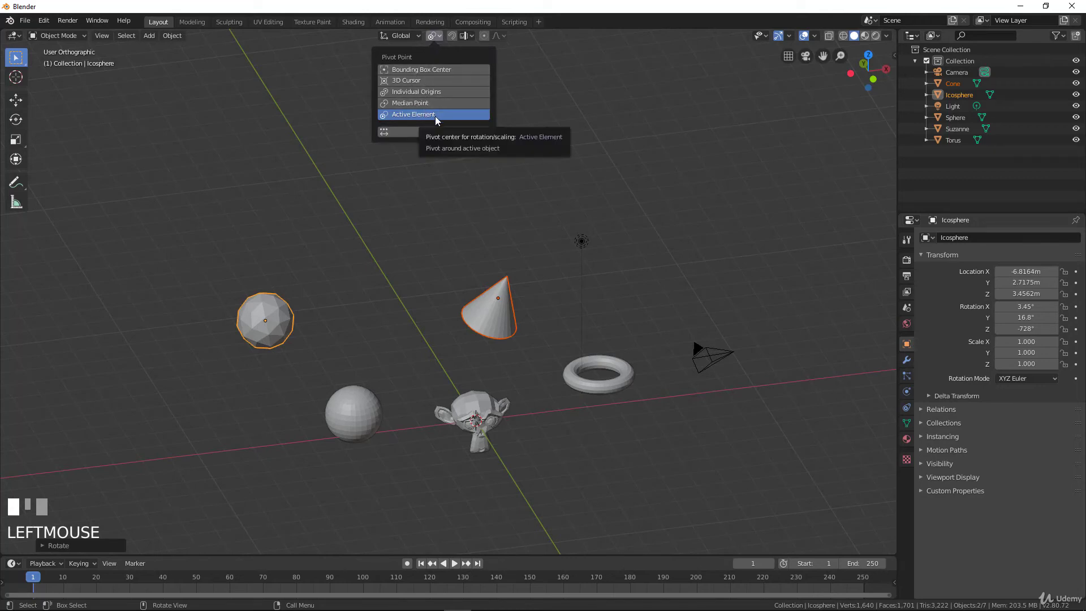
pyautogui.click(409, 79)
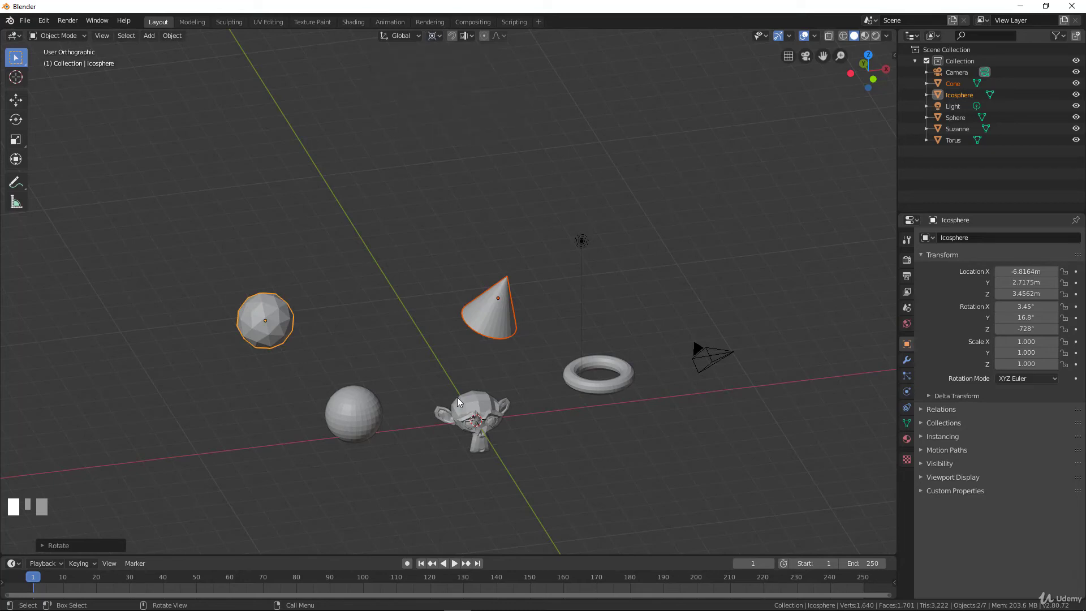
pyautogui.scroll(-2, 476, 385)
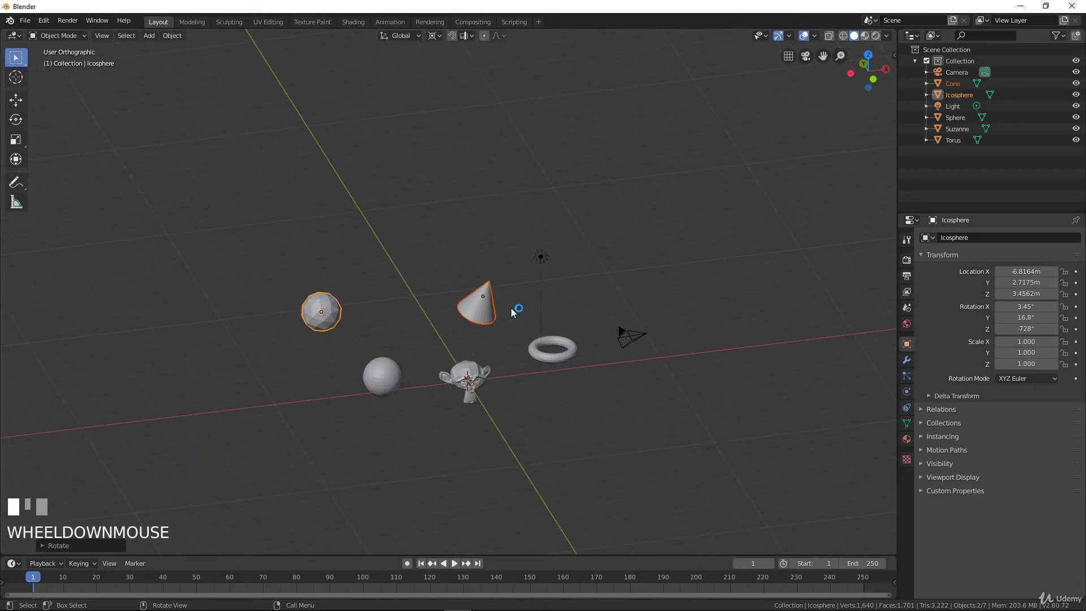
pyautogui.press('r')
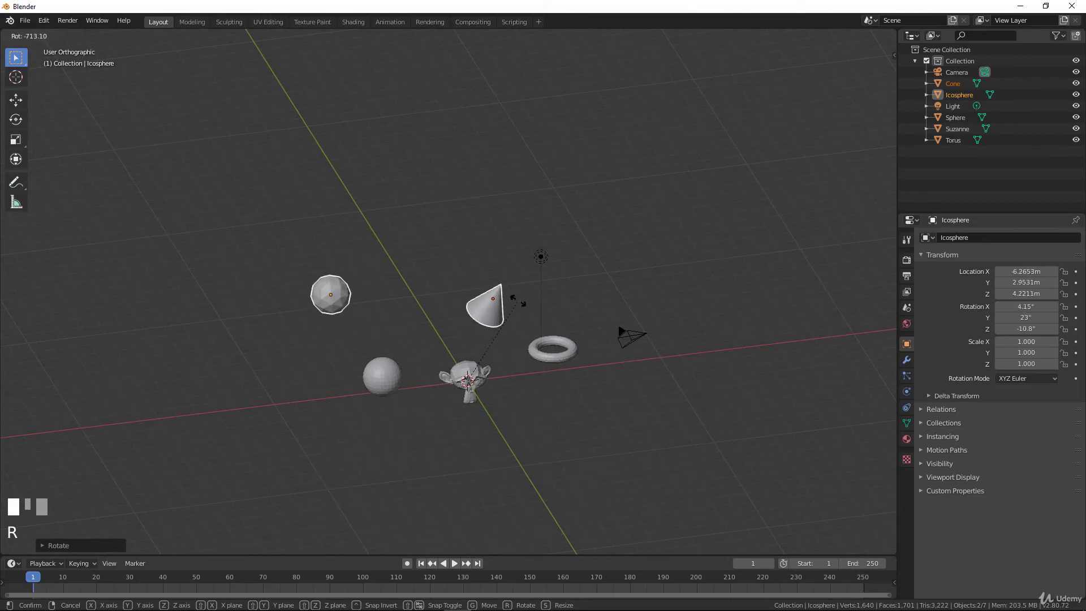
pyautogui.rightClick(539, 253)
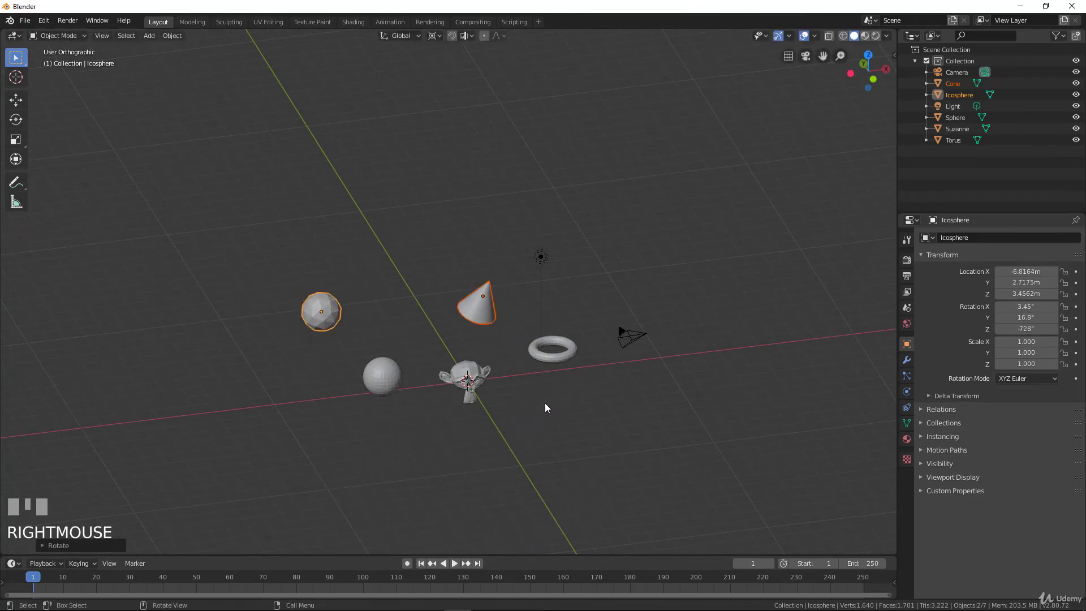
# Place the 3D cursor at several spots around the torus and reset it to the world origin
pyautogui.press('ctrl')
pyautogui.keyDown('ctrl'); pyautogui.rightClick(546, 408); pyautogui.keyUp('ctrl')
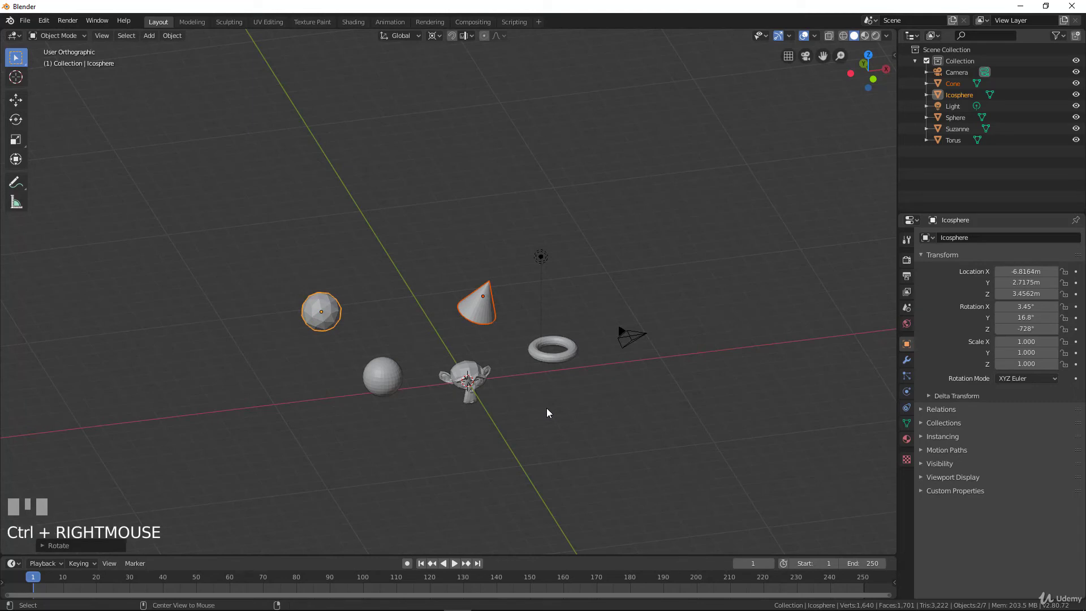
pyautogui.keyDown('alt'); pyautogui.rightClick(547, 408); pyautogui.keyUp('alt')
pyautogui.keyDown('shift'); pyautogui.rightClick(546, 409); pyautogui.keyUp('shift')
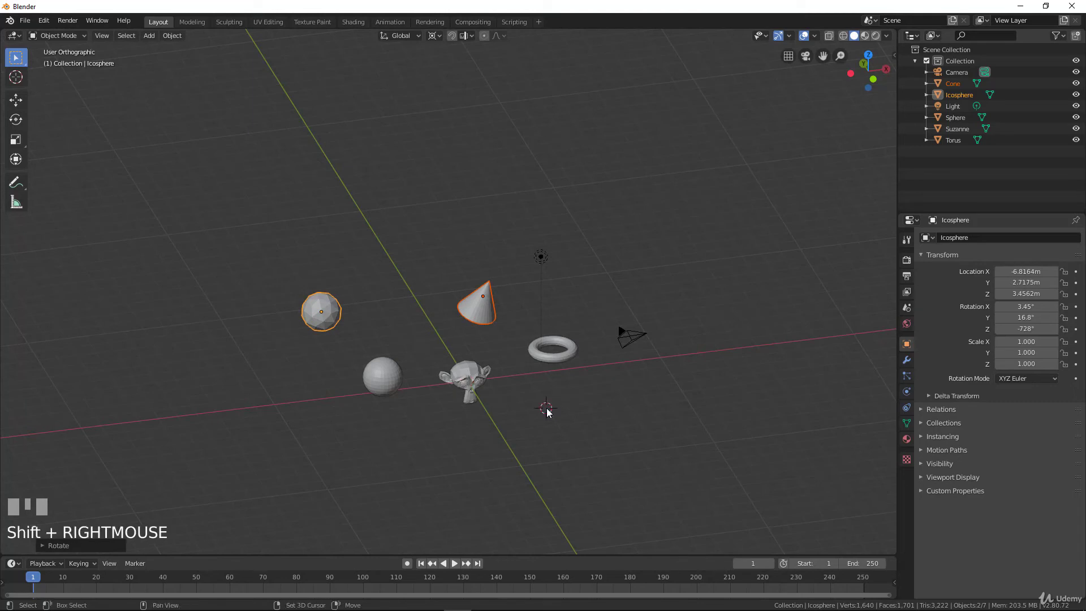
pyautogui.keyDown('shift'); pyautogui.rightClick(593, 374); pyautogui.keyUp('shift')
pyautogui.keyDown('shift'); pyautogui.rightClick(636, 289); pyautogui.keyUp('shift')
pyautogui.hotkey('shift', 'c')
# Place the 3D cursor in empty space above the light and try rotating the cone and icosphere around it
pyautogui.moveTo(495, 217); pyautogui.dragTo(422, 262, button='middle')
pyautogui.moveTo(507, 194); pyautogui.dragTo(554, 166, button='middle')
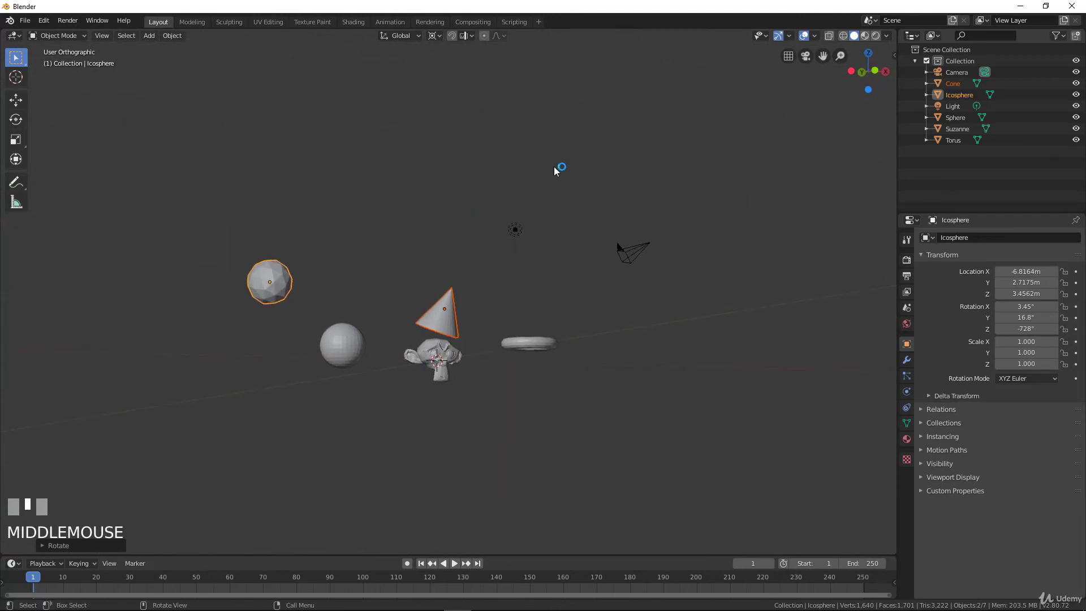
pyautogui.keyDown('shift'); pyautogui.rightClick(580, 127); pyautogui.keyUp('shift')
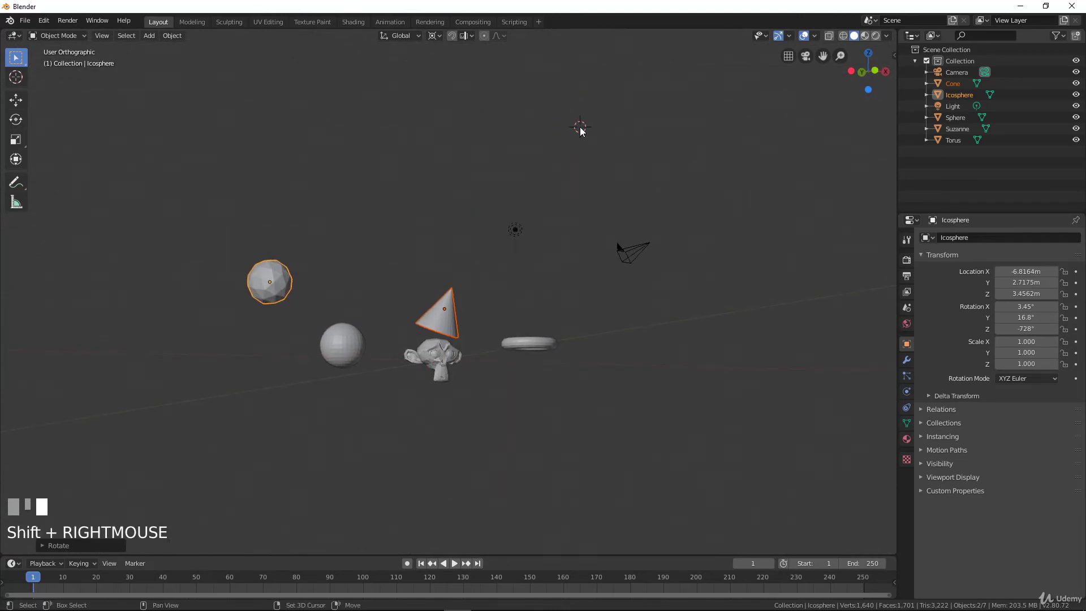
pyautogui.press('r')
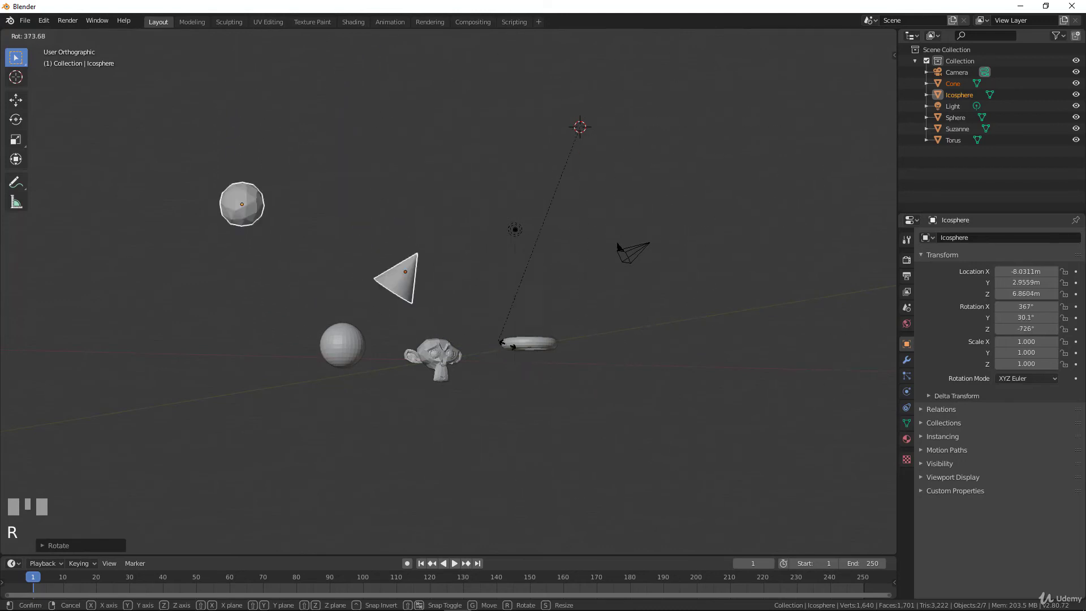
pyautogui.click(534, 344)
pyautogui.moveTo(534, 344); pyautogui.dragTo(511, 347, button='middle')
# Reset the 3D cursor to the world origin and try rotating the cone and icosphere around that point
pyautogui.hotkey('shift', 'c')
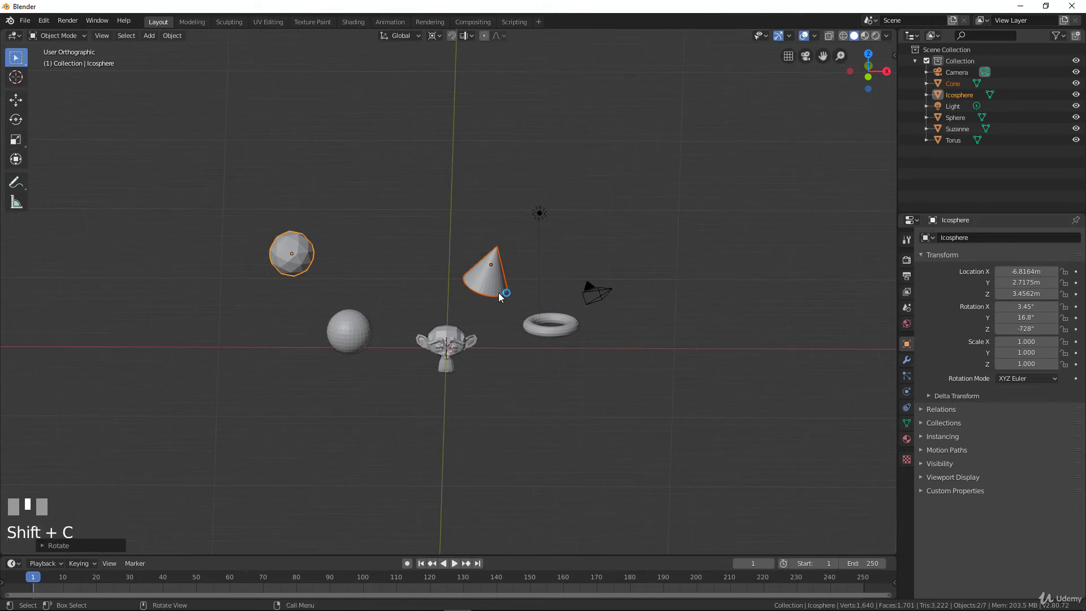
pyautogui.press('r')
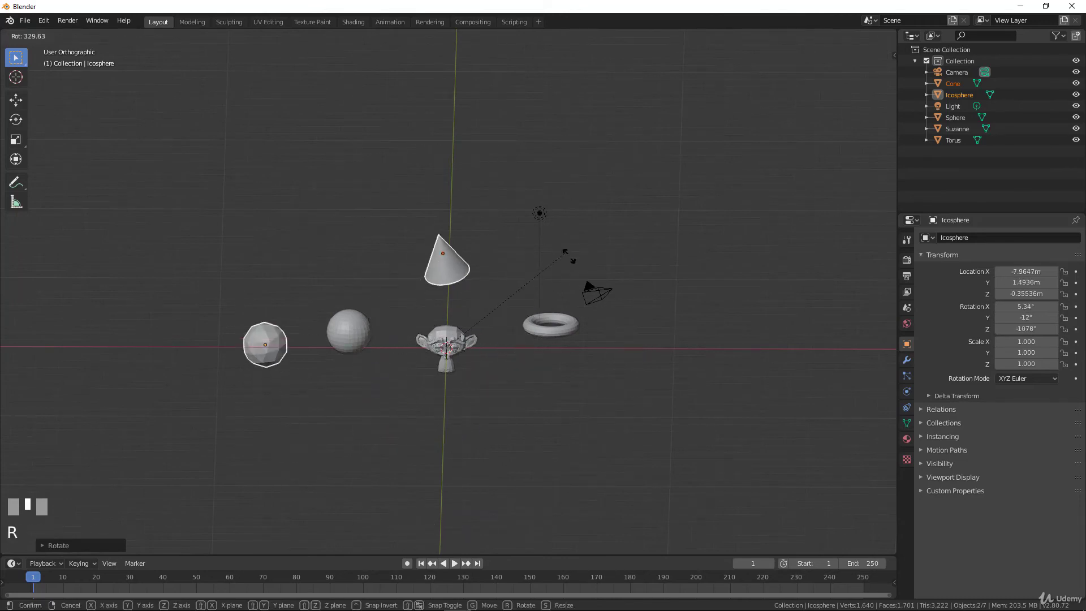
pyautogui.rightClick(594, 314)
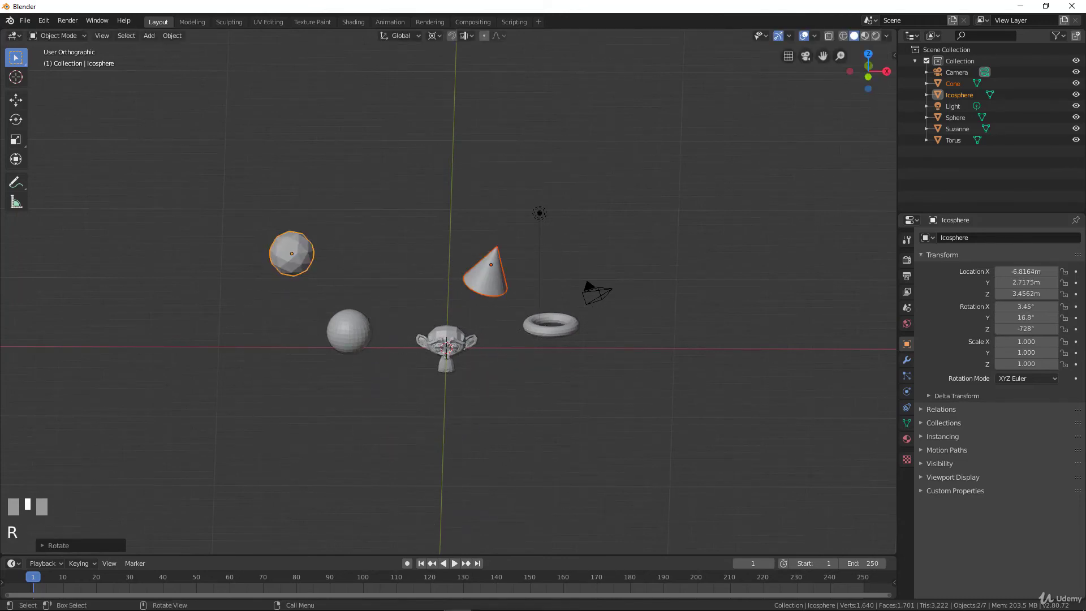
# Set the pivot point to Active Element and enable snapping, keeping the Increment type
pyautogui.click(440, 36)
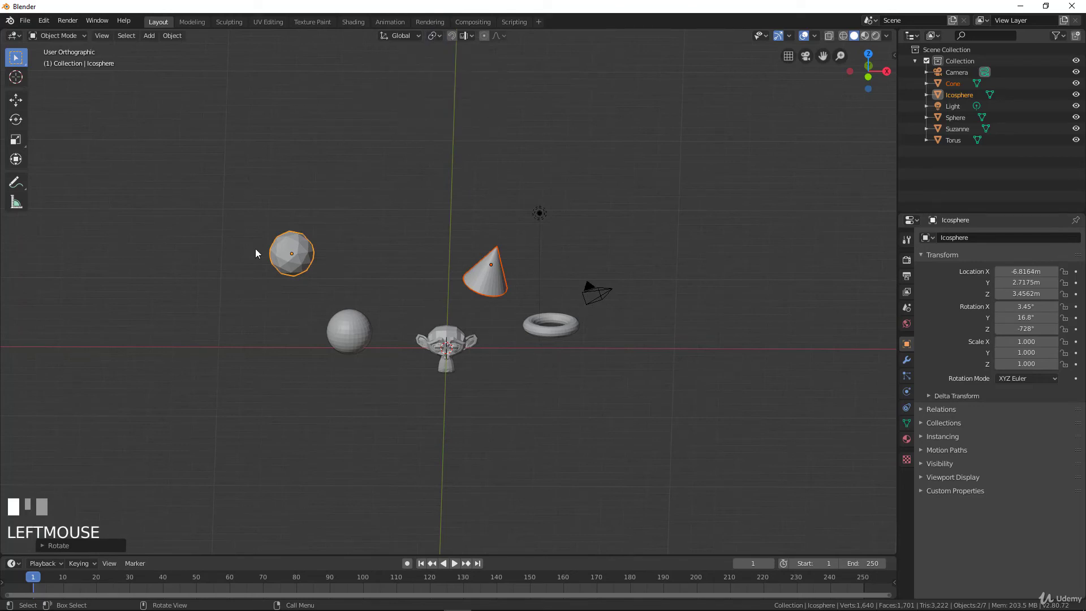
pyautogui.click(453, 34)
pyautogui.click(472, 35)
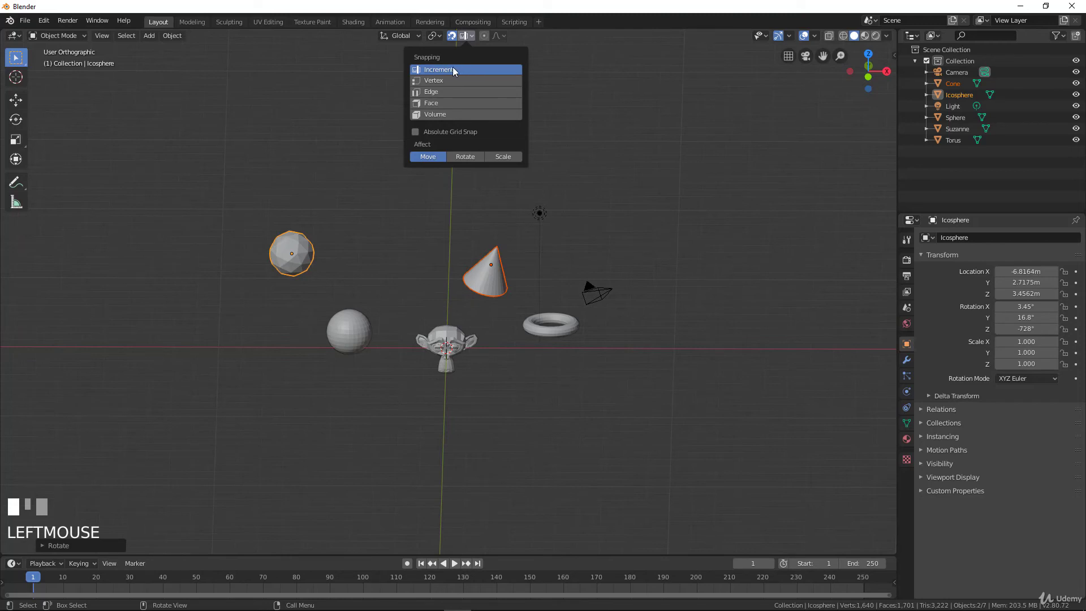
# Select only the icosphere and try moving it freely with increment snapping
pyautogui.click(283, 266)
pyautogui.moveTo(280, 277); pyautogui.dragTo(355, 278, button='middle')
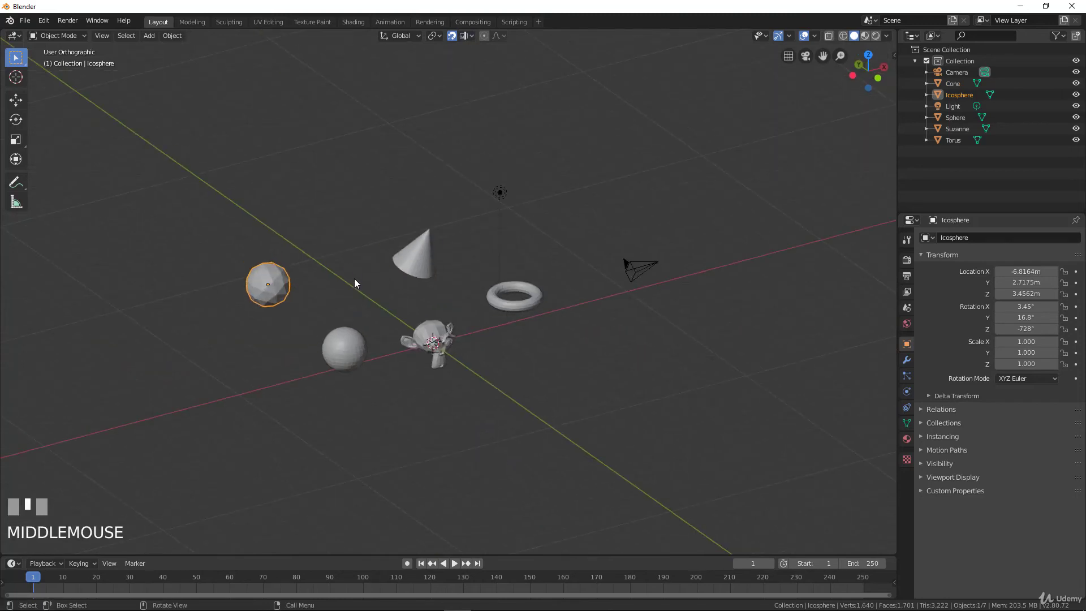
pyautogui.scroll(2, 340, 312)
pyautogui.keyDown('shift'); pyautogui.moveTo(313, 339); pyautogui.dragTo(383, 296, button='middle'); pyautogui.keyUp('shift')
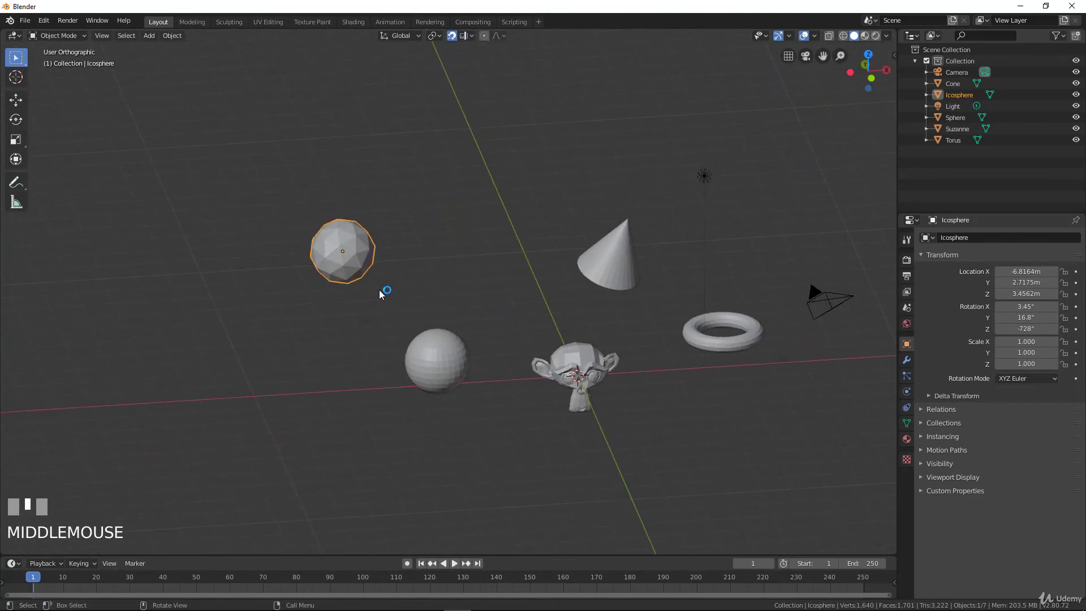
pyautogui.press('g')
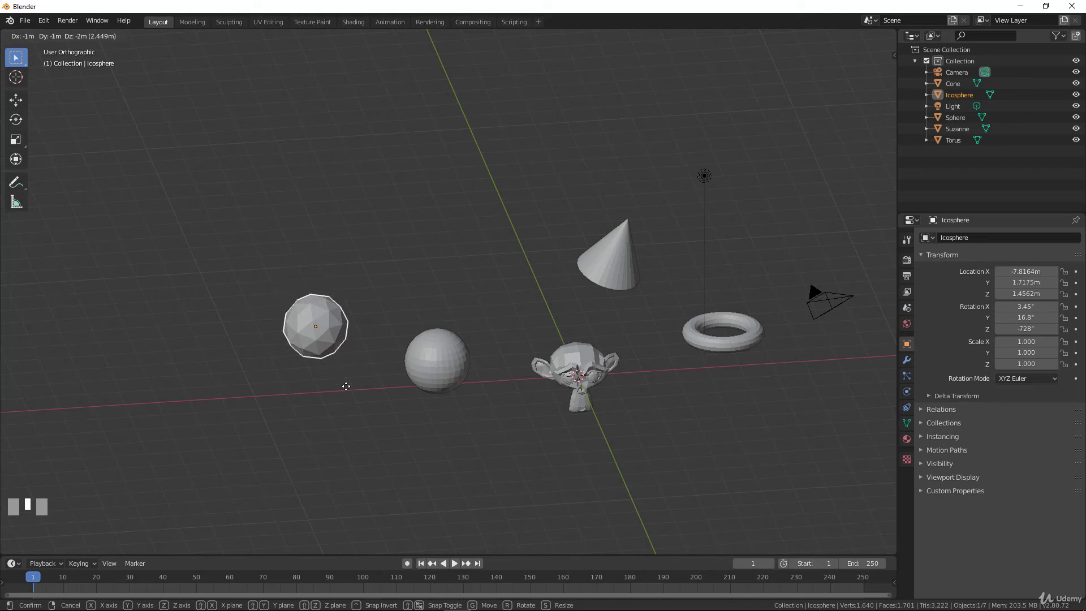
pyautogui.rightClick(343, 313)
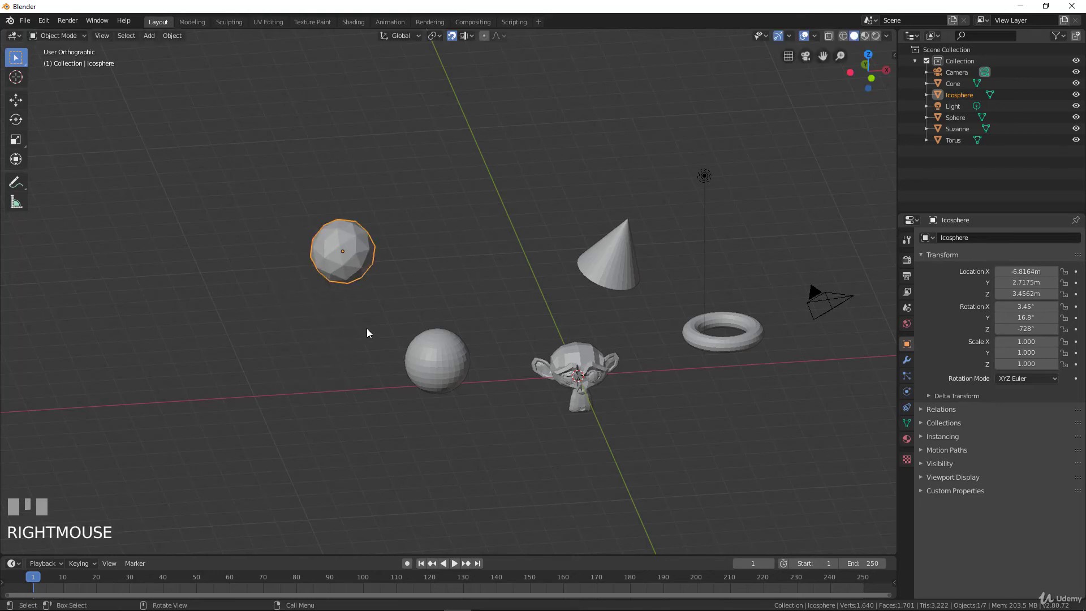
pyautogui.moveTo(368, 335); pyautogui.dragTo(394, 363, button='middle')
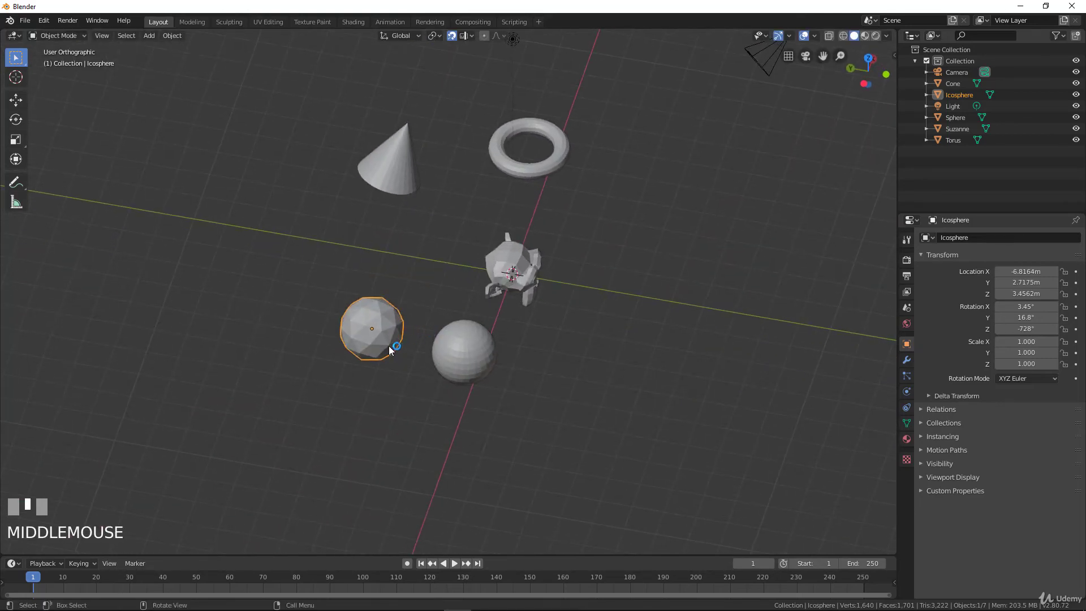
pyautogui.press('g')
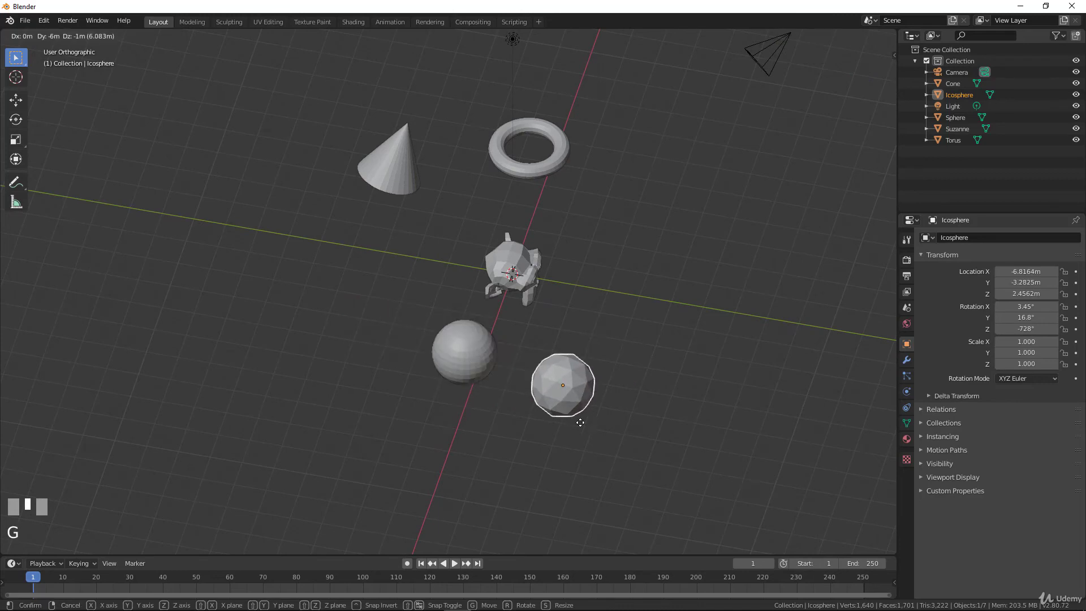
pyautogui.rightClick(379, 304)
# Turn on Absolute Grid Snap and move the icosphere onto the grid at X -7 m, Y 1 m, Z 0 m
pyautogui.moveTo(427, 321); pyautogui.dragTo(451, 35, button='middle')
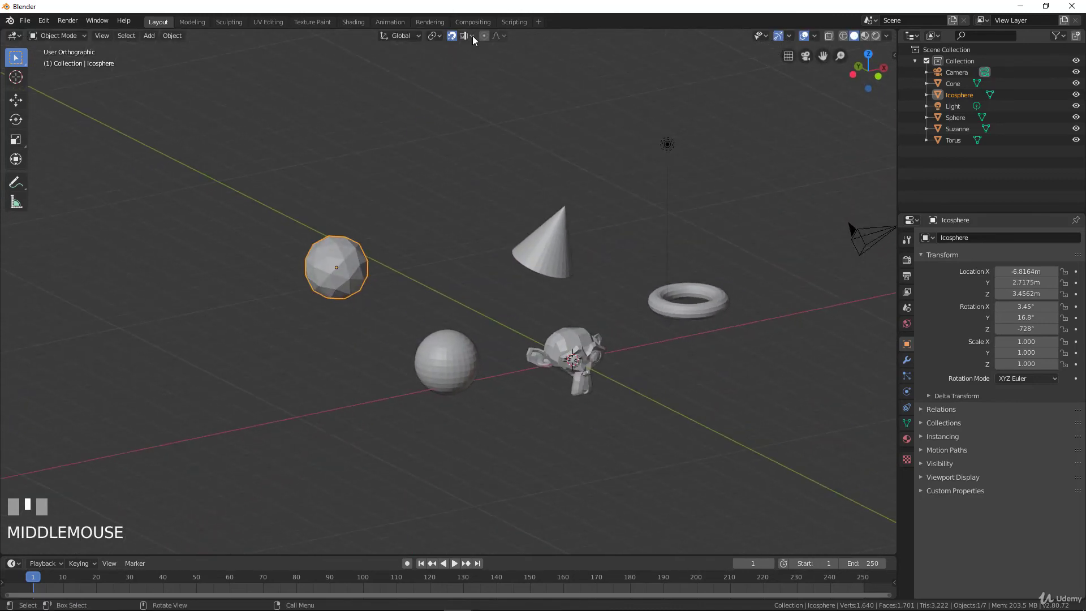
pyautogui.click(471, 36)
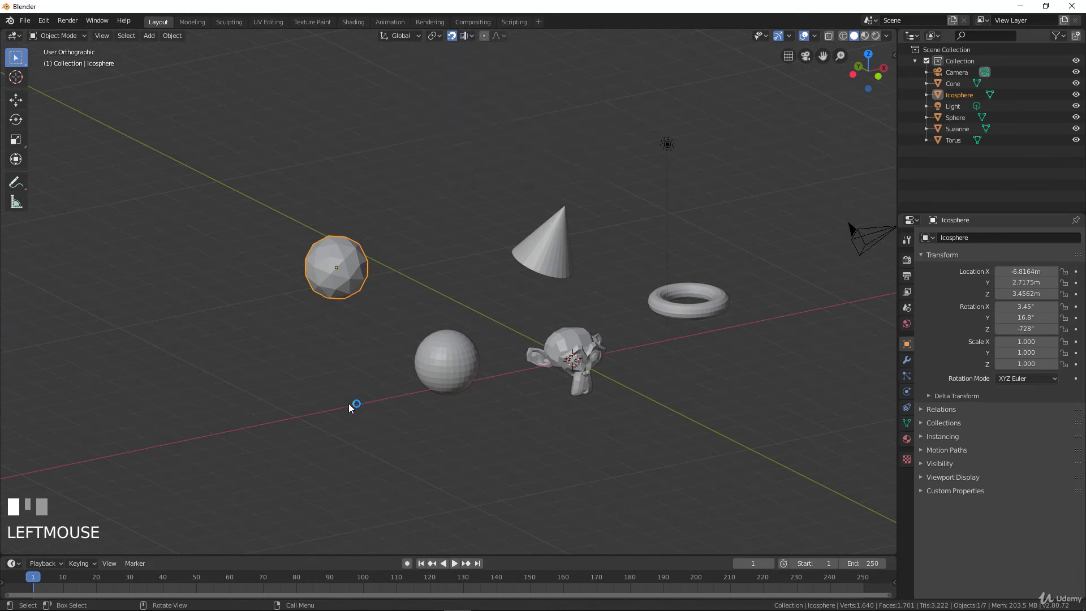
pyautogui.moveTo(349, 407); pyautogui.dragTo(342, 424, button='middle')
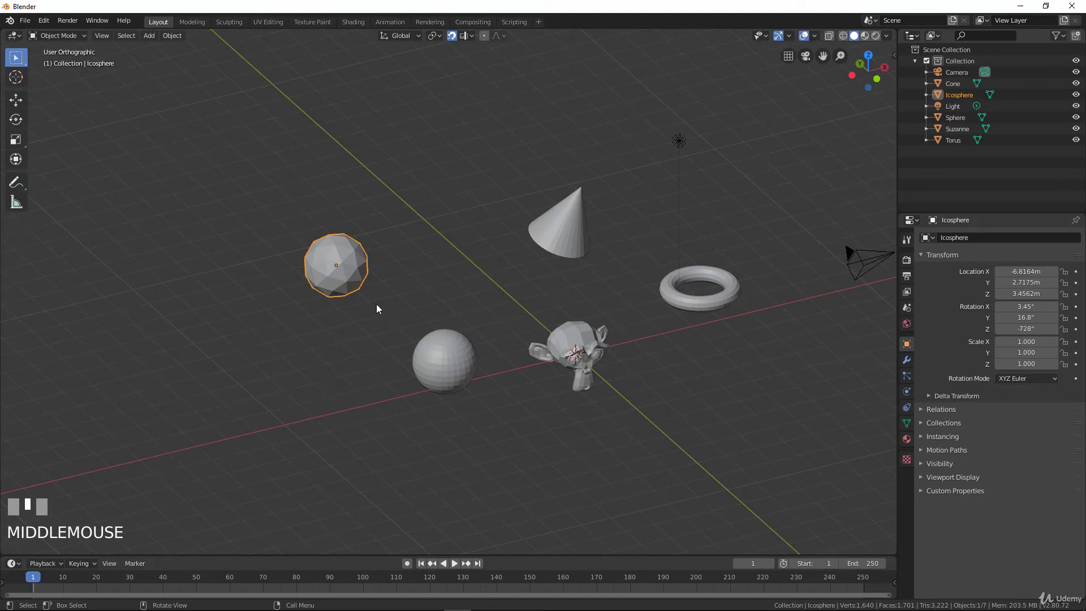
pyautogui.click(466, 33)
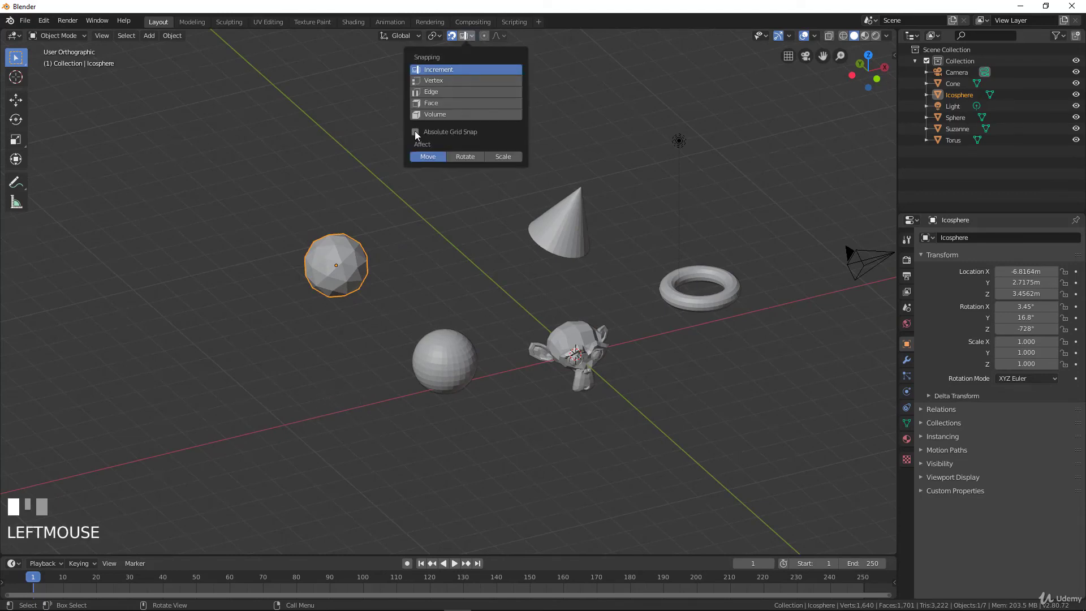
pyautogui.moveTo(398, 238); pyautogui.dragTo(388, 263, button='middle')
pyautogui.press('g')
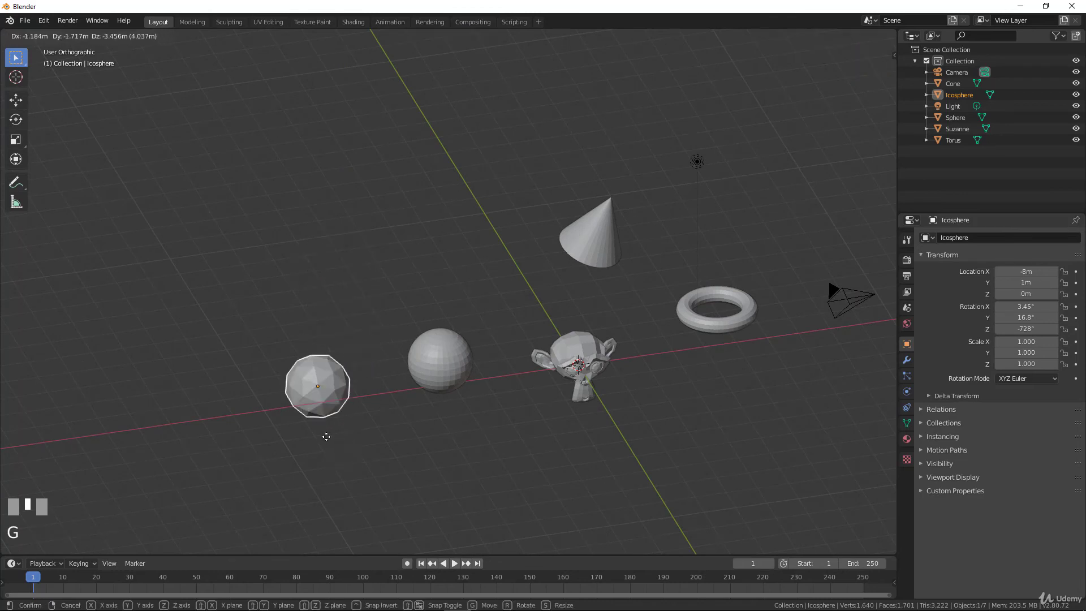
pyautogui.click(347, 429)
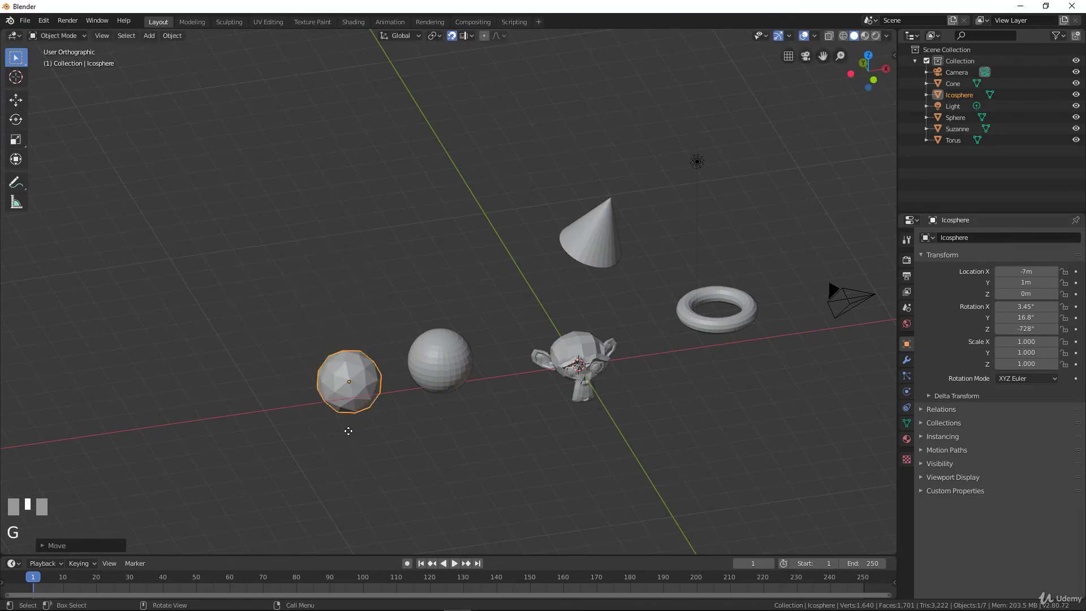
# Move the icosphere along the grid onto the red axis line at X -7 m, Y 0 m, Z 0 m
pyautogui.moveTo(347, 428); pyautogui.dragTo(421, 388, button='middle')
pyautogui.press('g')
pyautogui.click(475, 446)
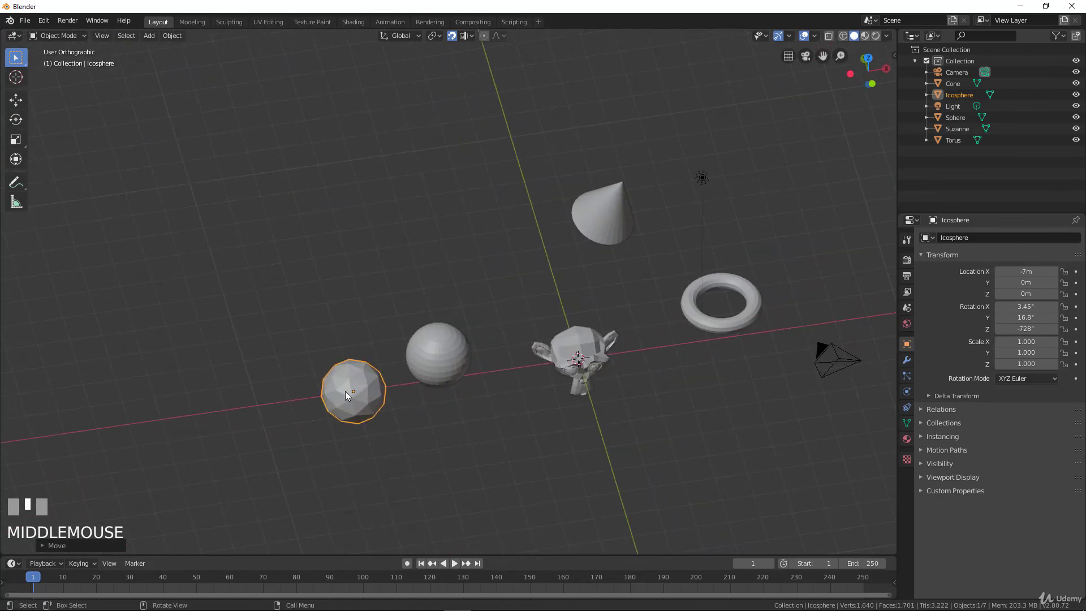
pyautogui.moveTo(348, 396); pyautogui.dragTo(363, 390, button='middle')
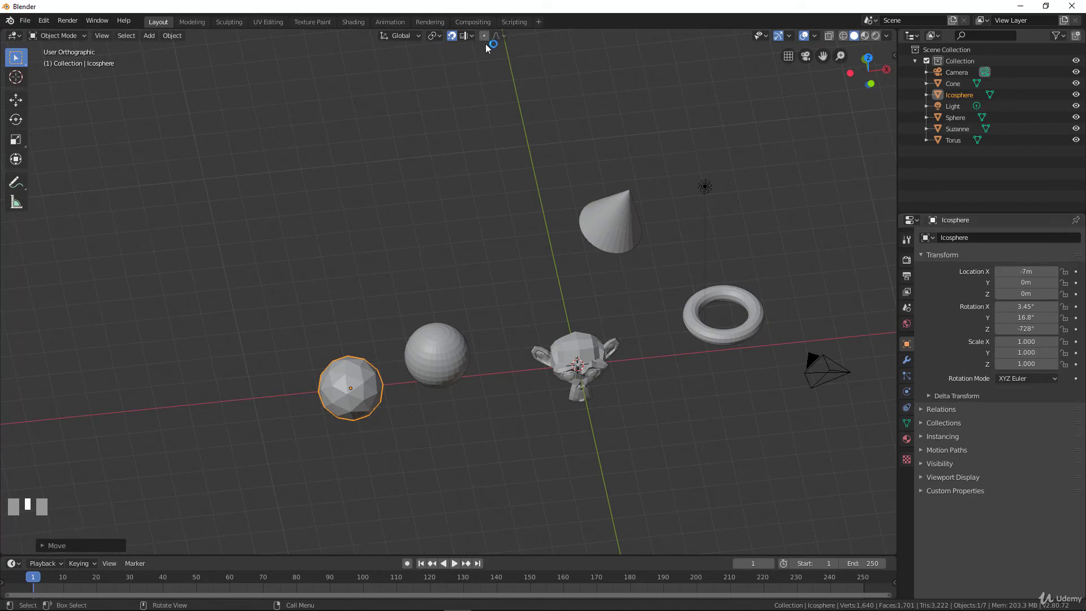
# Switch the snapping type to Face and turn on Align Rotation to Target
pyautogui.click(452, 36)
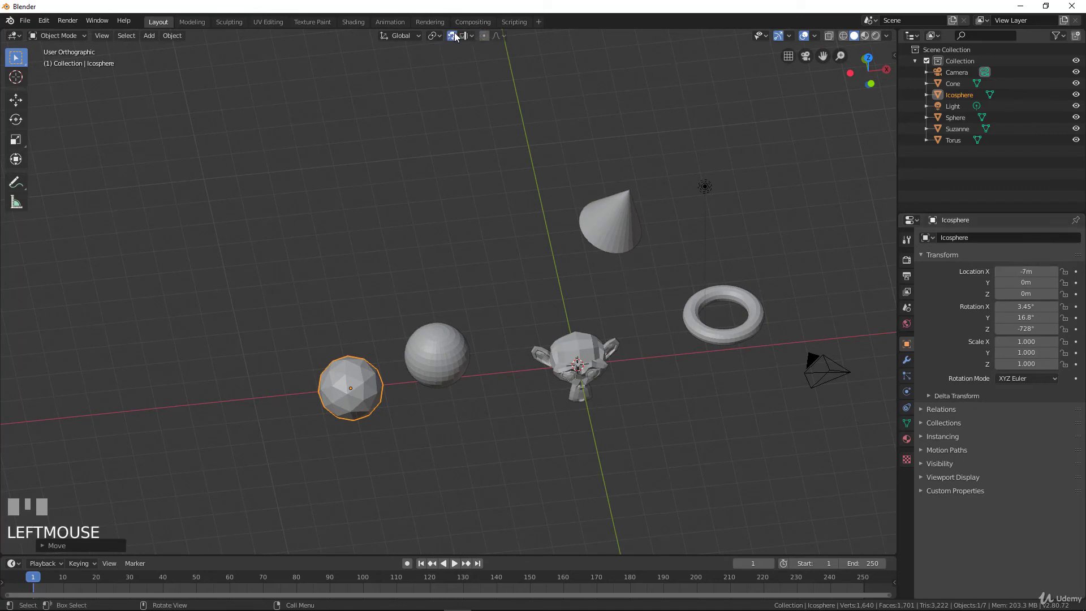
pyautogui.click(470, 35)
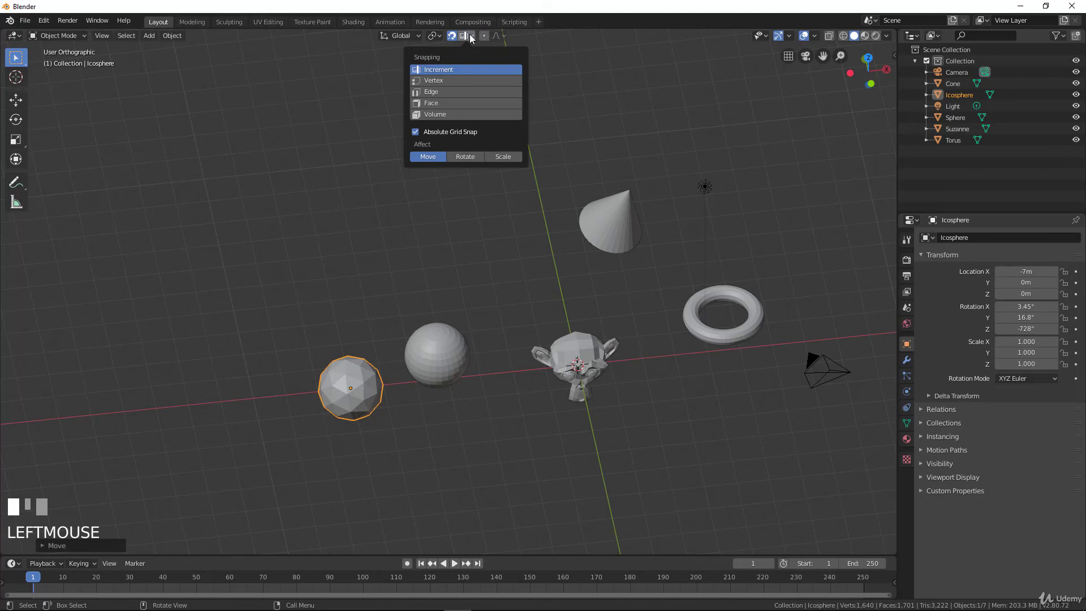
pyautogui.click(438, 103)
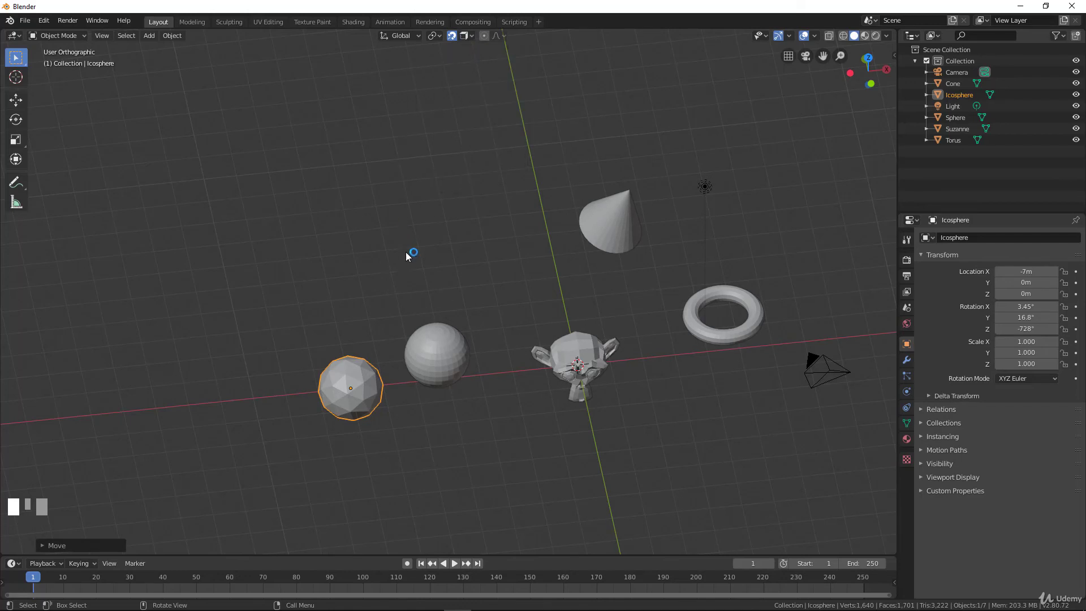
pyautogui.click(472, 35)
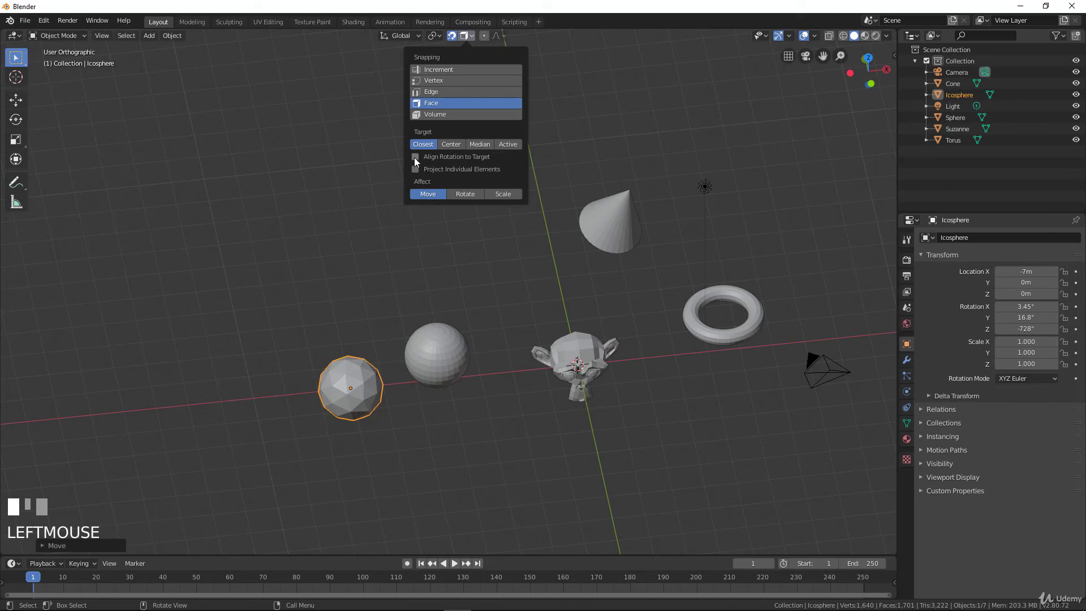
pyautogui.click(415, 157)
# Add a cube mesh at the 3D cursor
pyautogui.hotkey('shift', 'a')
pyautogui.moveTo(410, 226)
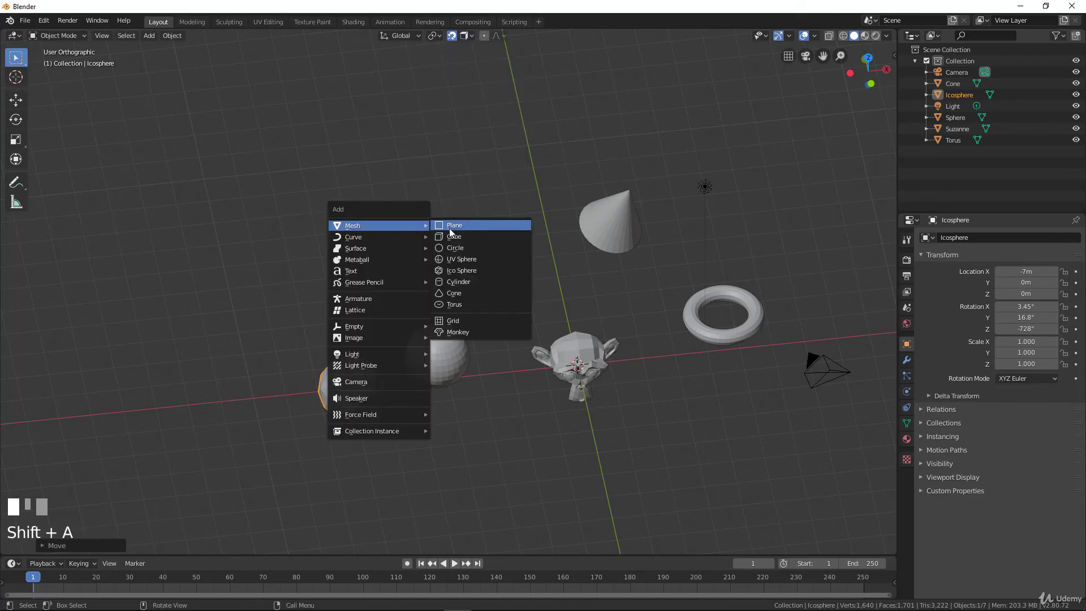
pyautogui.click(464, 237)
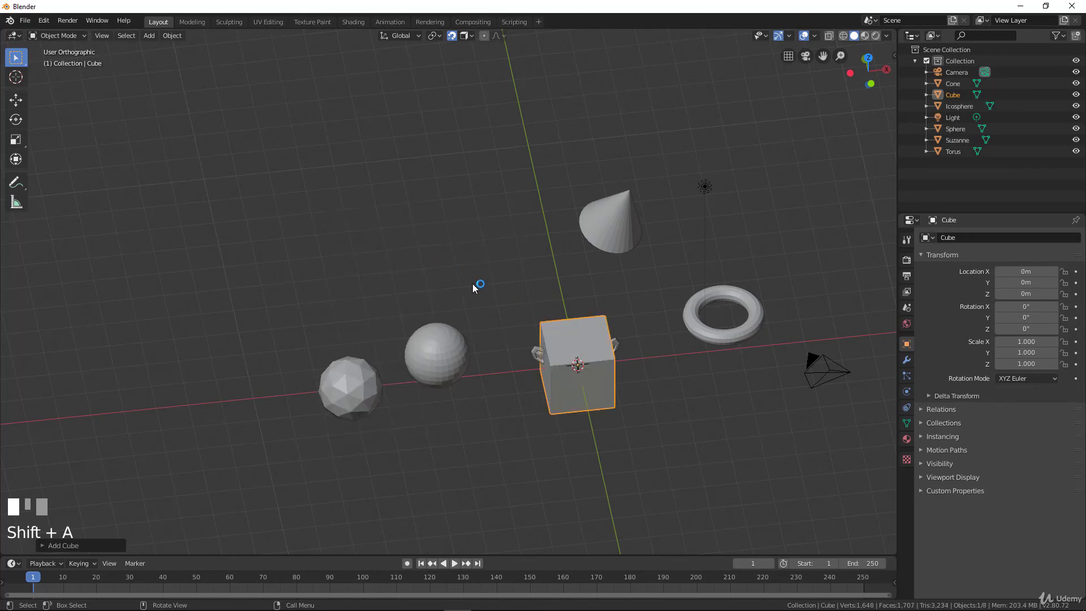
# Move the cube to about X -5.32 m, Y 4.59 m, Z 4.08 m and scale it uniformly to about 3.15
pyautogui.moveTo(559, 358); pyautogui.dragTo(364, 176)
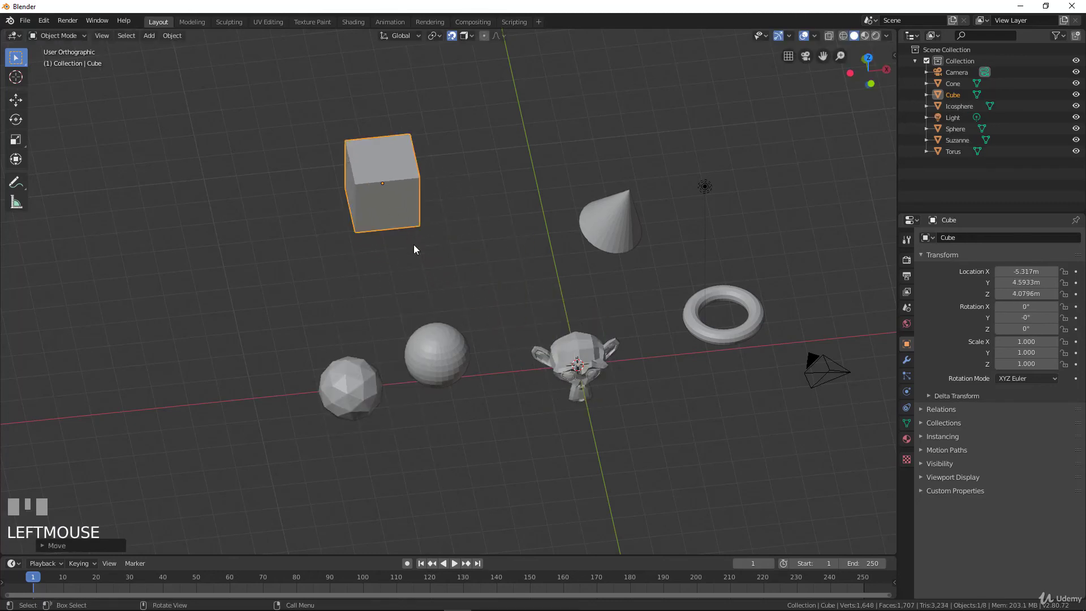
pyautogui.press('s')
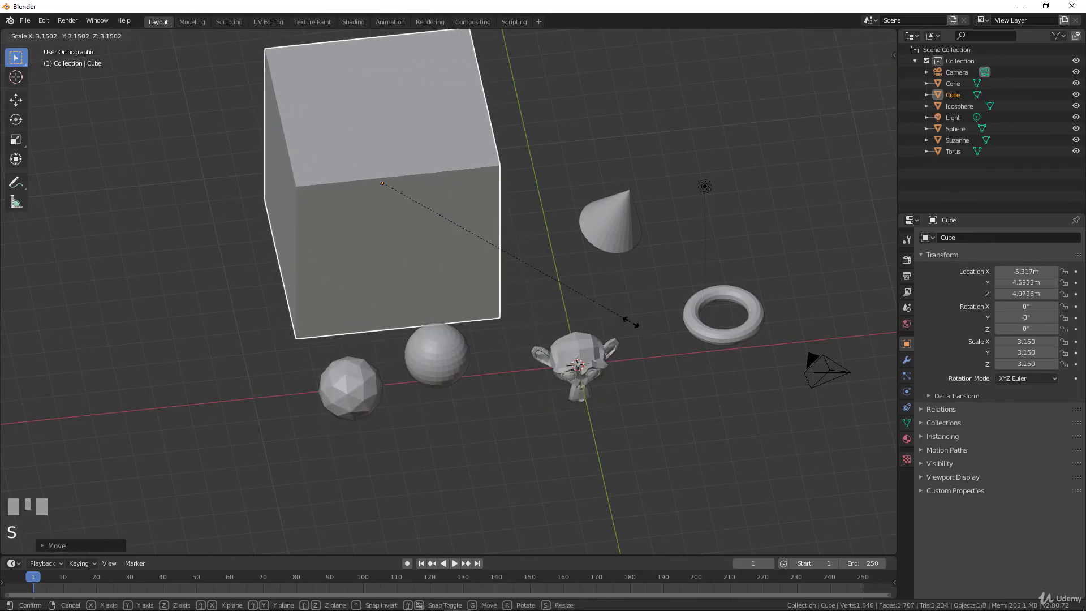
pyautogui.click(631, 323)
# Select the monkey head and move it with face snapping onto the large cube's top face
pyautogui.moveTo(439, 269); pyautogui.dragTo(431, 221, button='middle')
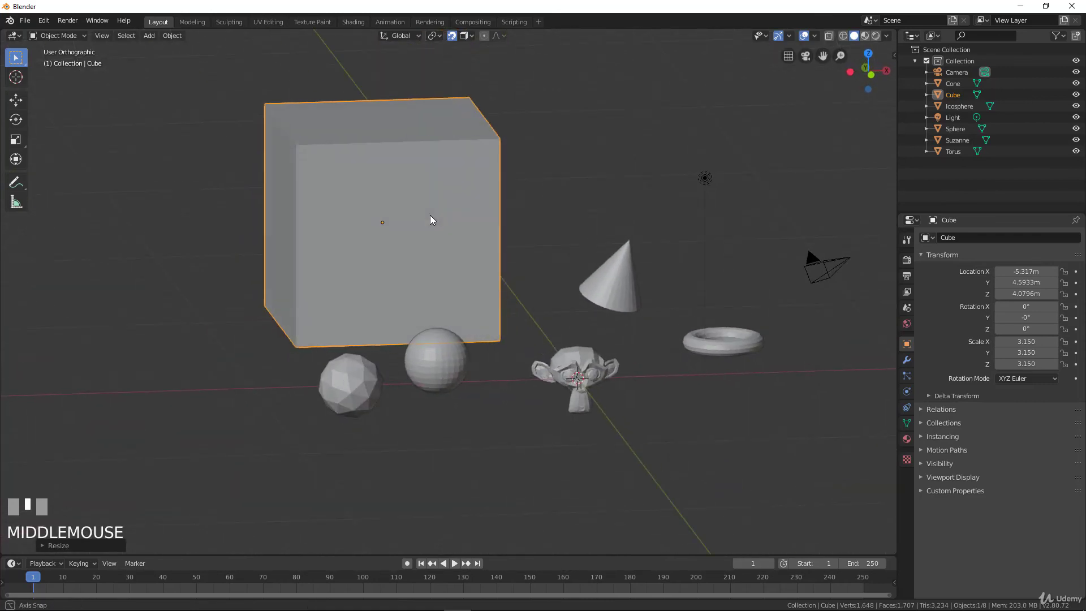
pyautogui.click(589, 378)
pyautogui.press('g')
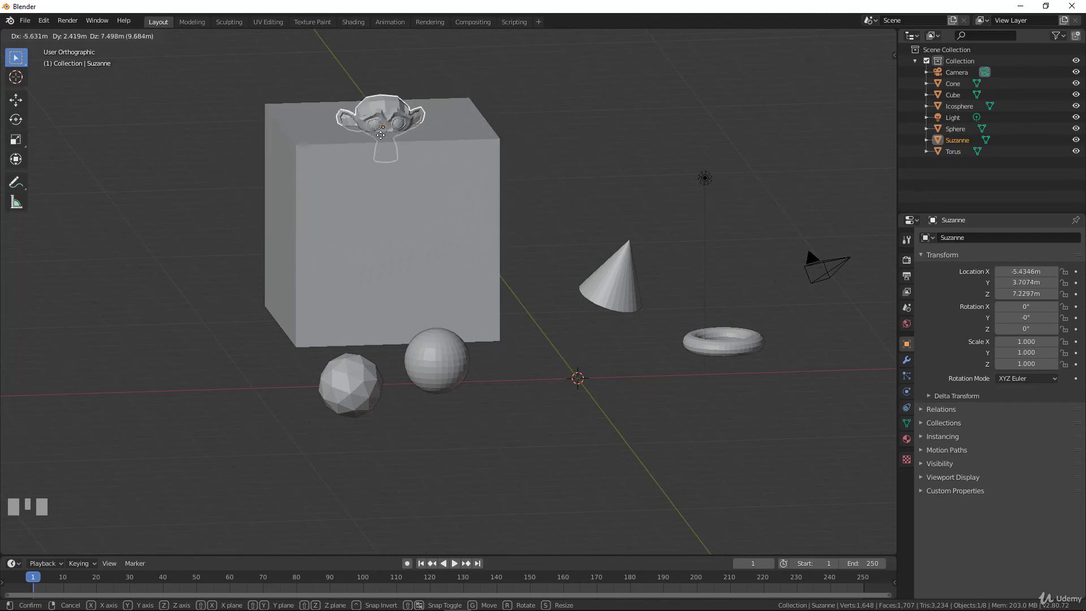
pyautogui.click(371, 116)
pyautogui.moveTo(371, 116); pyautogui.dragTo(440, 186, button='middle')
# Snap the monkey head onto the cube's vertical side face that faces the sphere and icosphere
pyautogui.press('g')
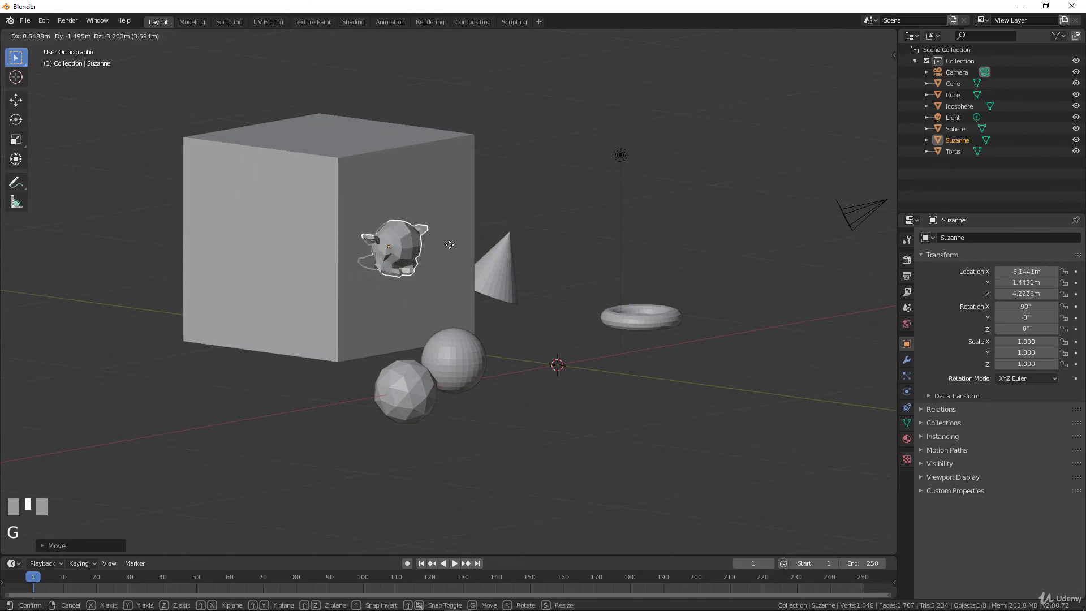
pyautogui.moveTo(285, 215); pyautogui.dragTo(350, 215, button='middle')
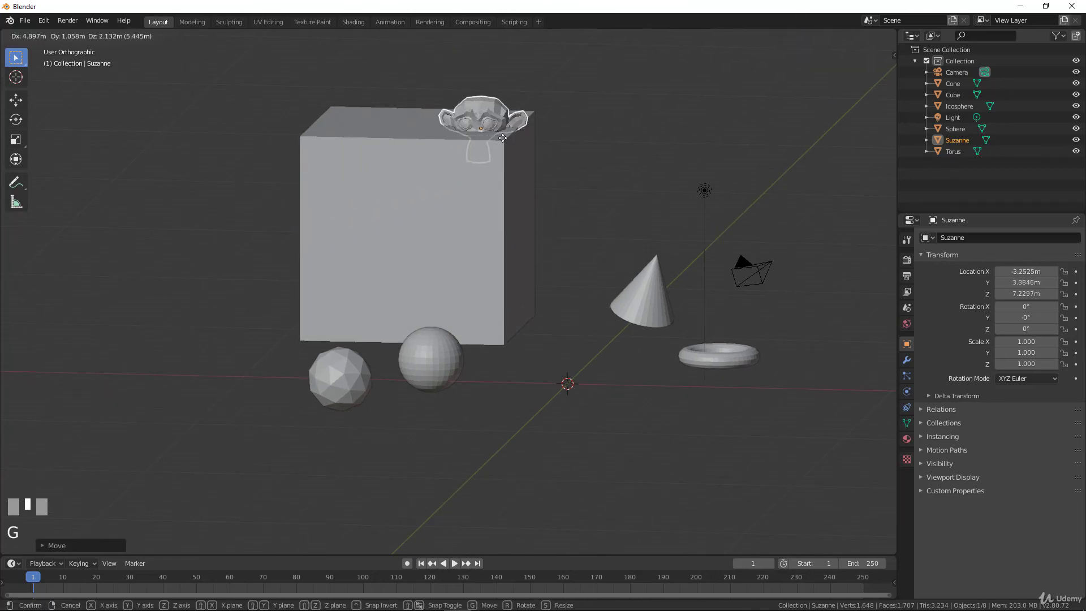
pyautogui.click(433, 217)
# Snap the monkey head back onto the cube's top face at about X -5.07 m, Y 5.40 m, Z 7.23 m
pyautogui.press('g')
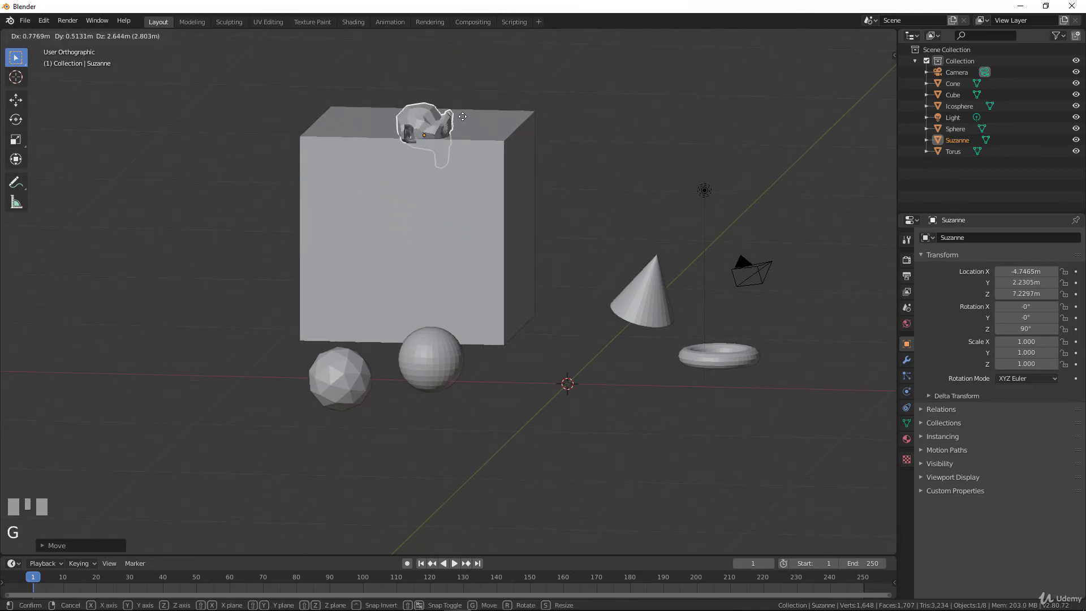
pyautogui.click(470, 162)
pyautogui.moveTo(470, 161); pyautogui.dragTo(586, 136, button='middle')
# Turn off snapping and move the monkey head freely to about X -7.21 m, Y 1.28 m, Z 5.19 m
pyautogui.click(451, 37)
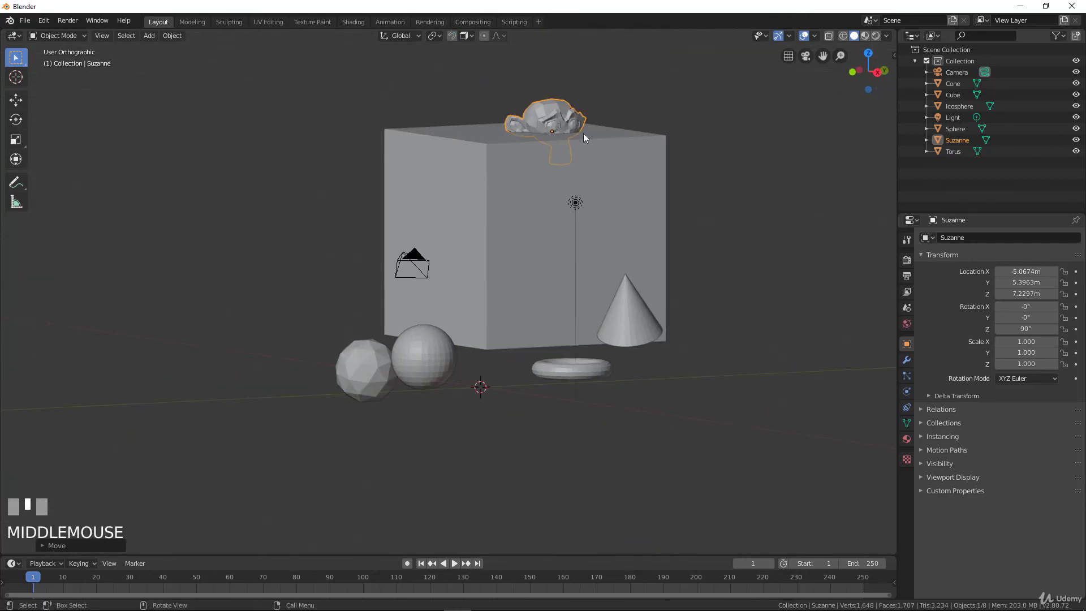
pyautogui.press('g')
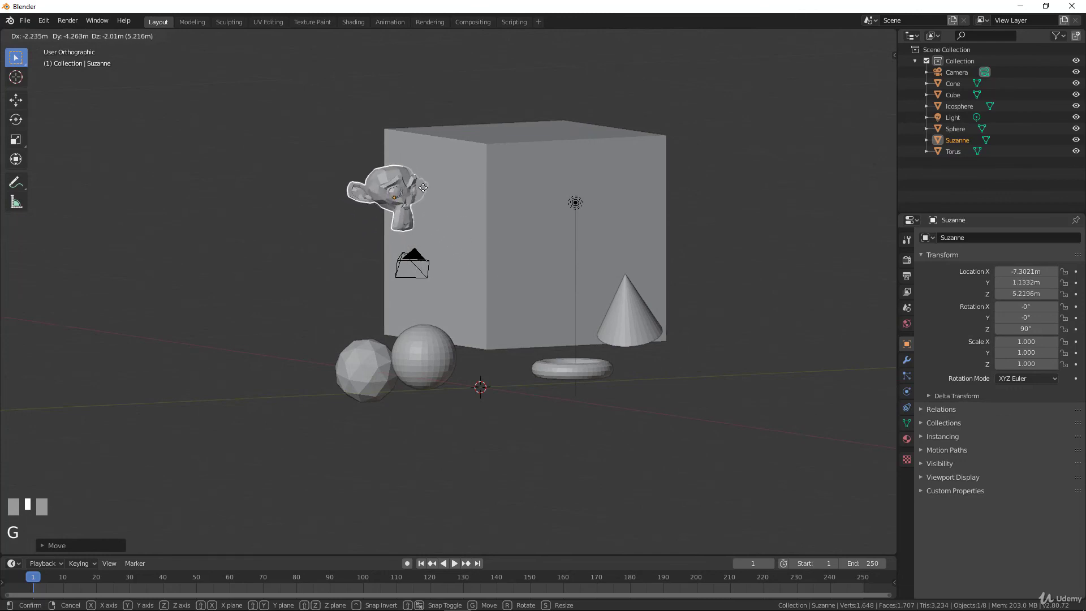
pyautogui.click(428, 188)
pyautogui.moveTo(362, 142); pyautogui.dragTo(453, 45, button='middle')
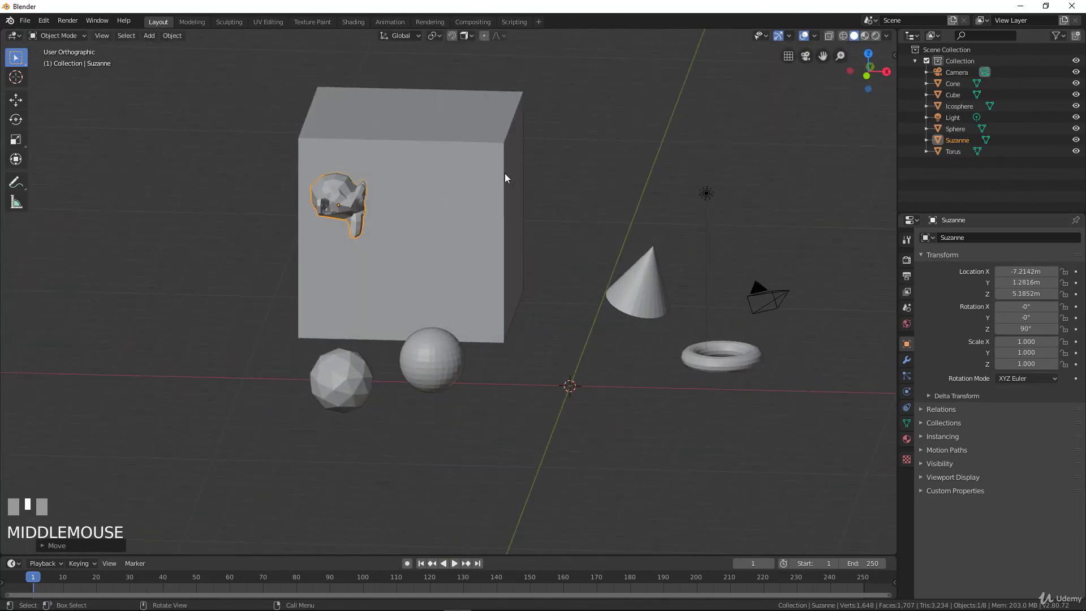
pyautogui.moveTo(505, 173); pyautogui.dragTo(464, 114, button='middle')
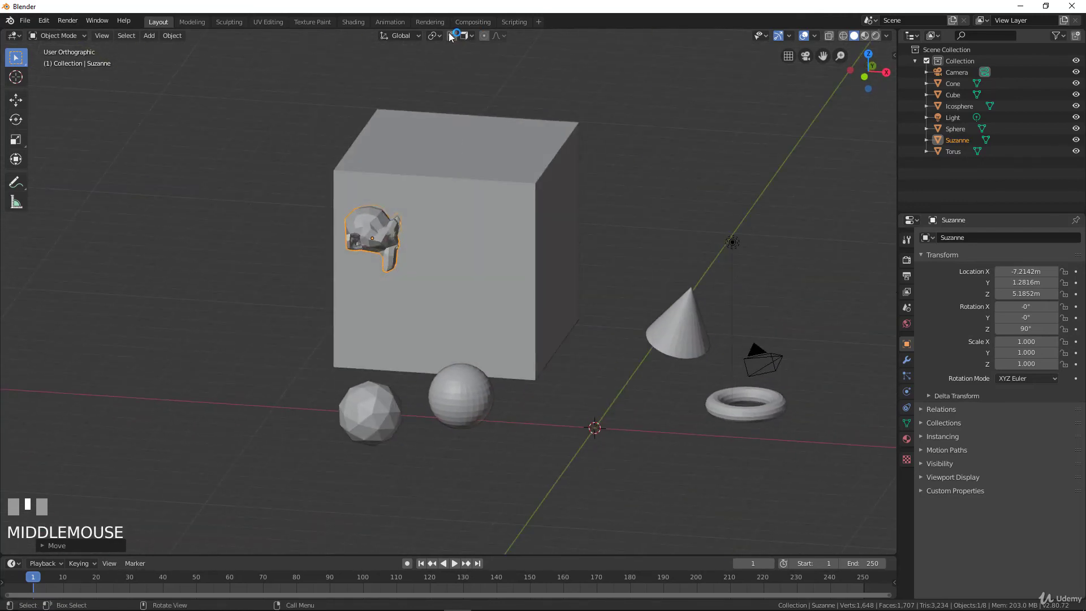
# Toggle snapping on and off again, and change the snapping type in the snapping options
pyautogui.click(453, 36)
pyautogui.click(452, 36)
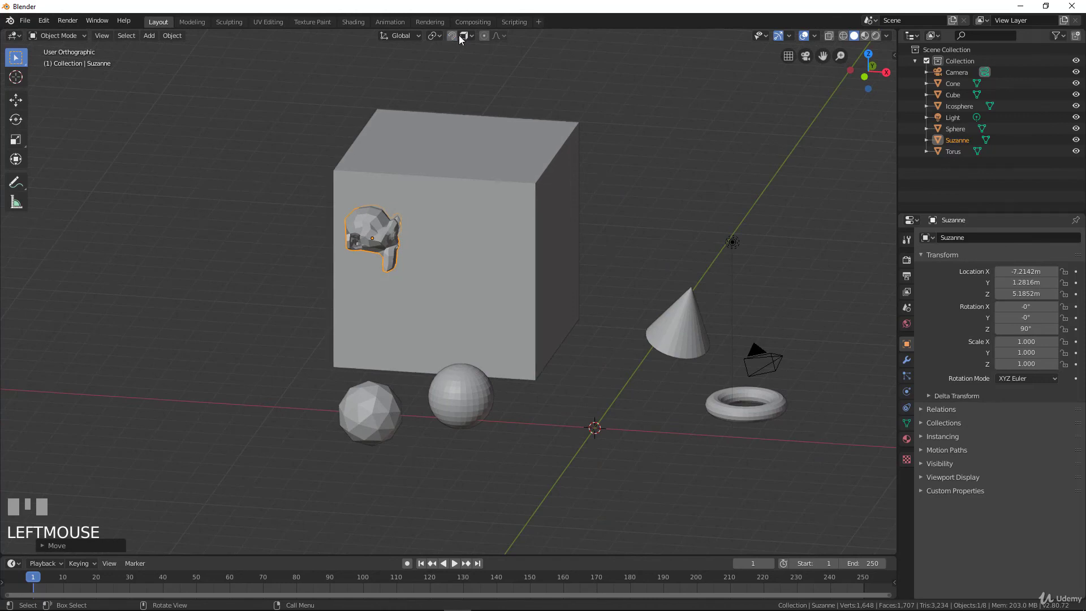
pyautogui.click(470, 36)
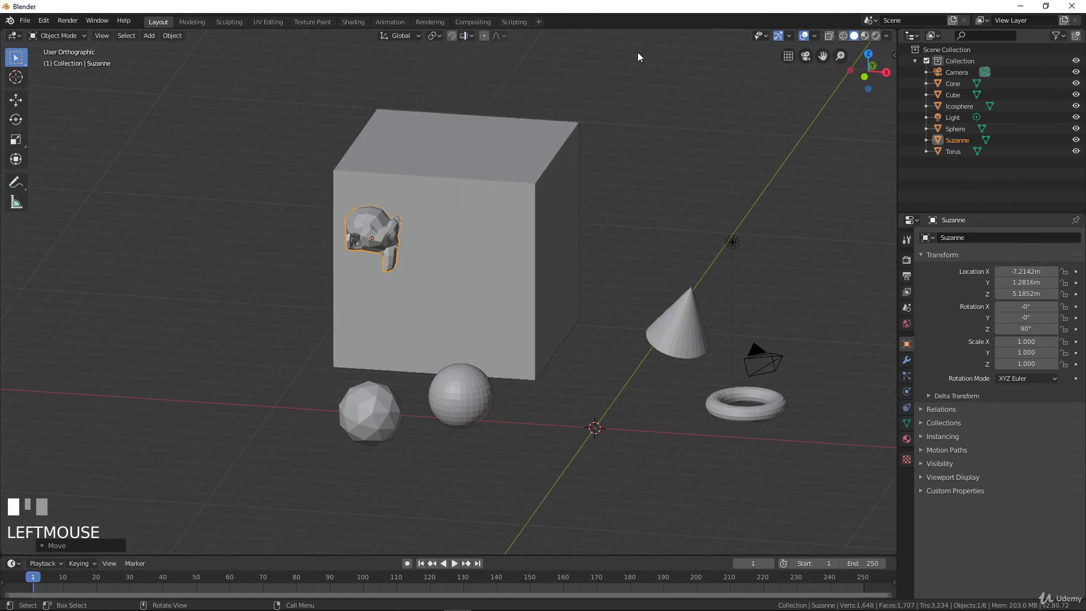
# Turn on Proportional Editing for object transforms
pyautogui.moveTo(475, 187); pyautogui.dragTo(408, 264, button='middle')
pyautogui.scroll(-3, 491, 242)
pyautogui.click(484, 35)
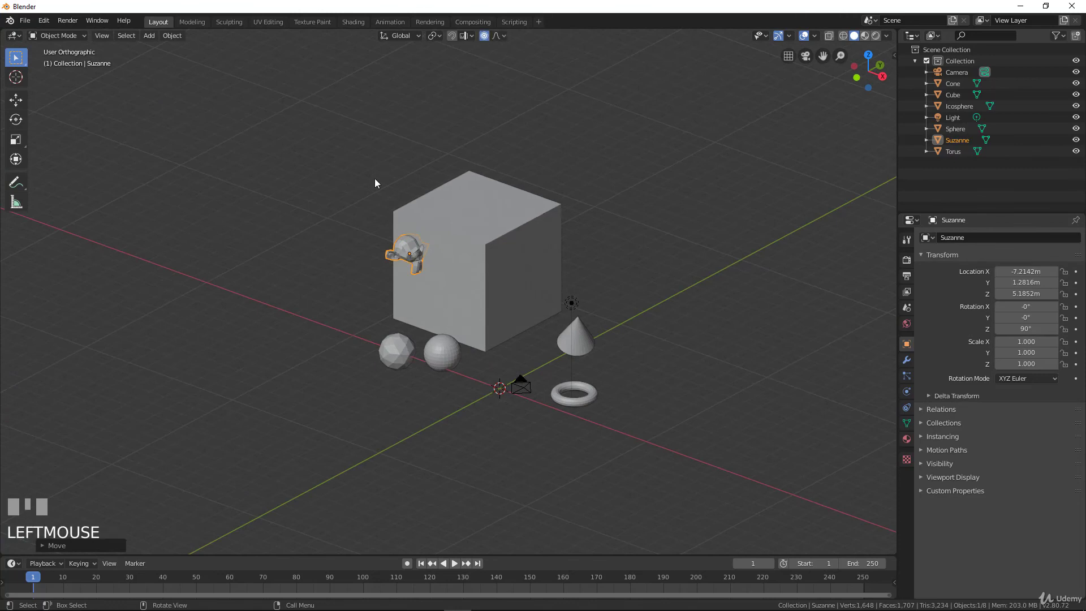
# Select the smooth sphere and try moving it with a proportional size of 1.00
pyautogui.moveTo(376, 182); pyautogui.dragTo(474, 371, button='middle')
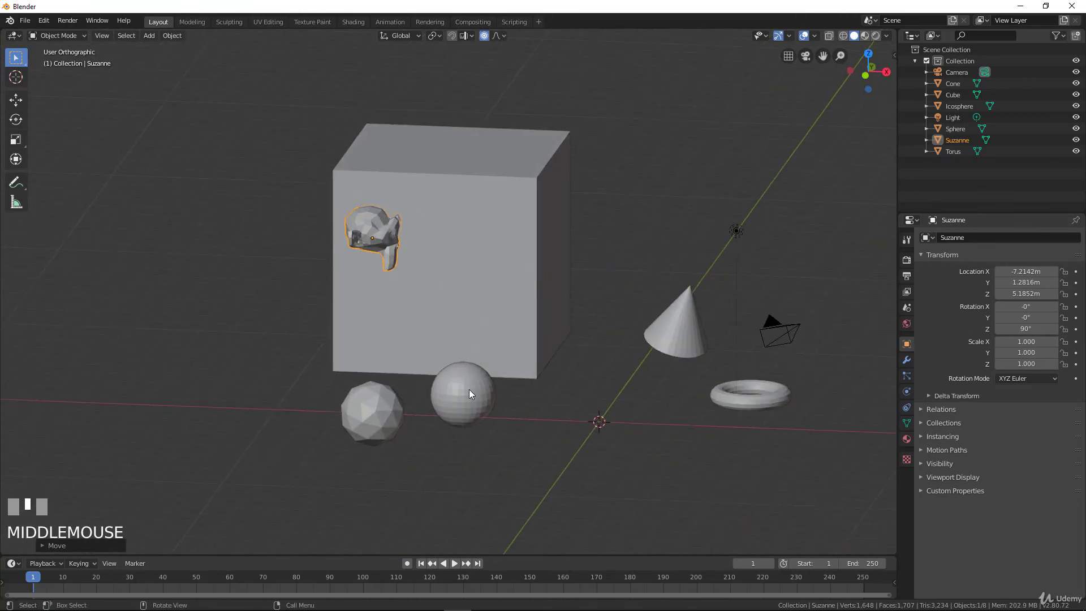
pyautogui.click(469, 391)
pyautogui.moveTo(594, 332); pyautogui.dragTo(397, 309, button='middle')
pyautogui.moveTo(384, 308); pyautogui.dragTo(386, 307, button='middle')
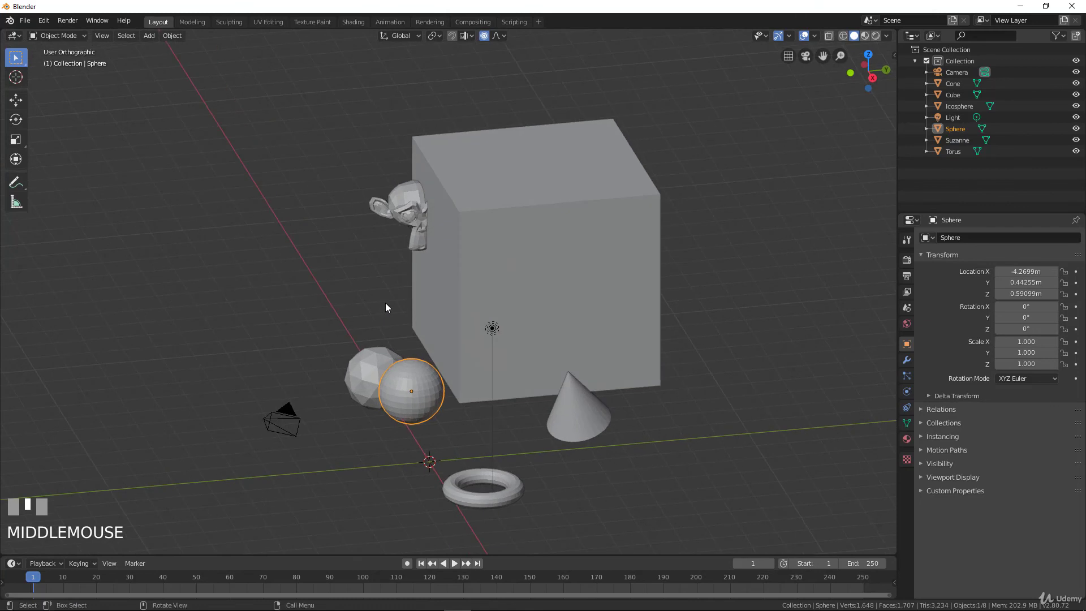
pyautogui.press('g')
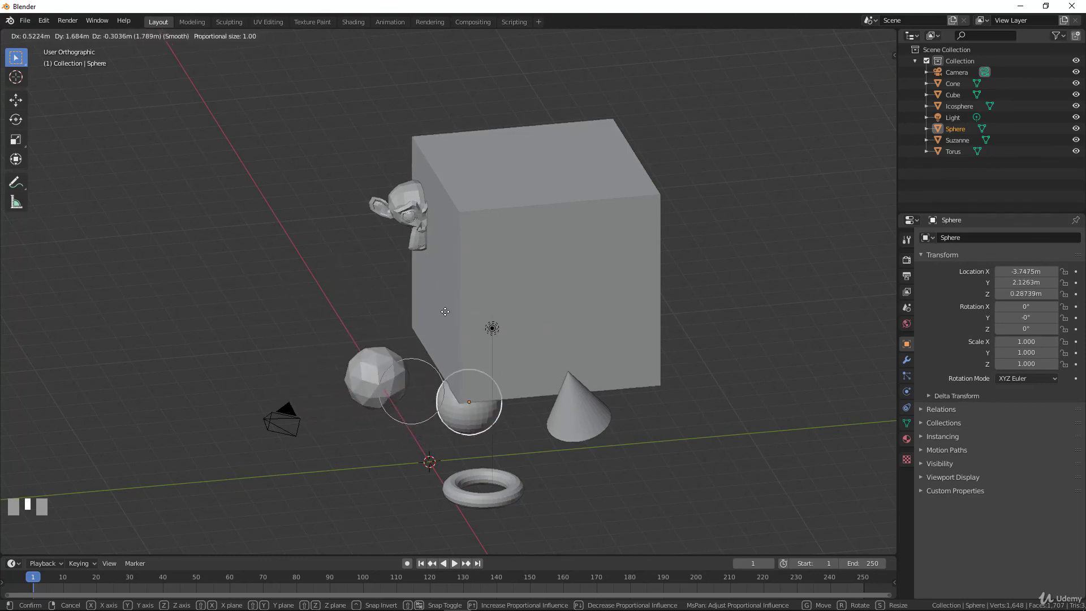
pyautogui.rightClick(368, 277)
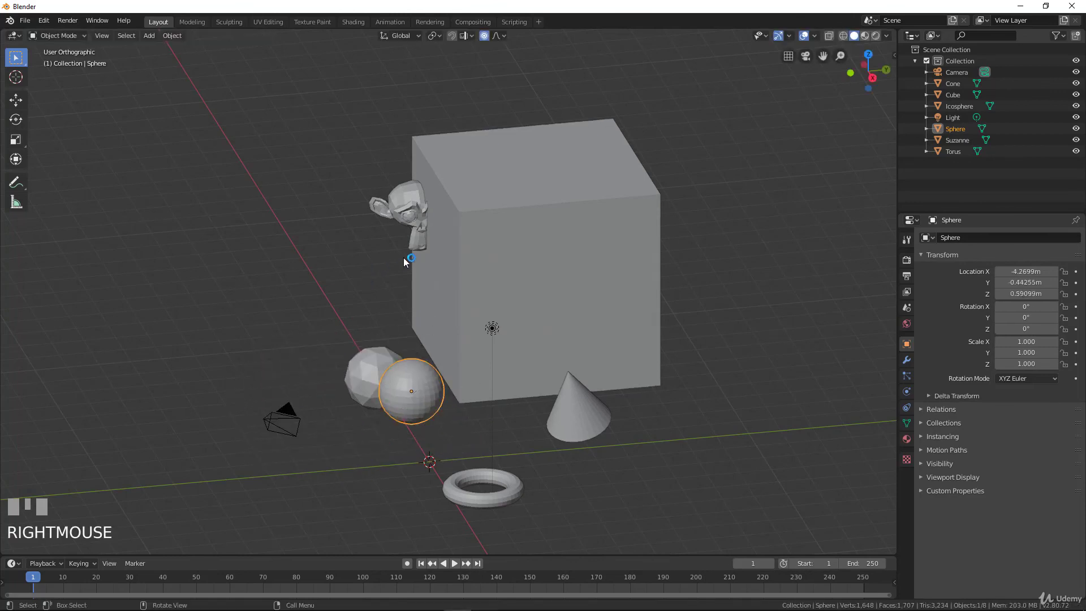
# Try moving the sphere with the proportional size enlarged to 9.85 so nearby objects follow, and turn off Proportional Editing
pyautogui.press('g')
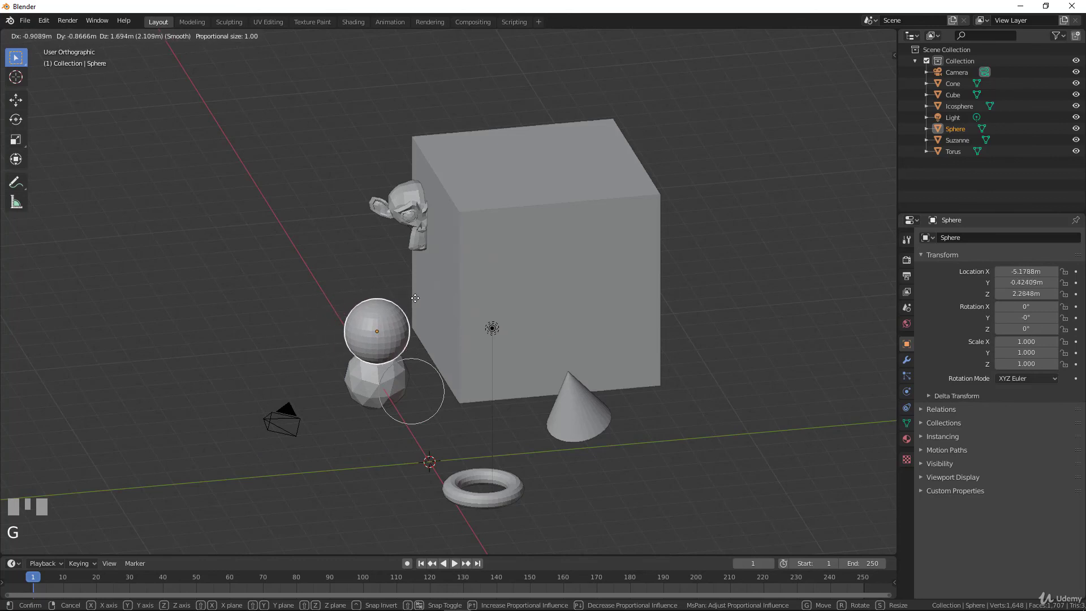
pyautogui.scroll(-20, 416, 298)
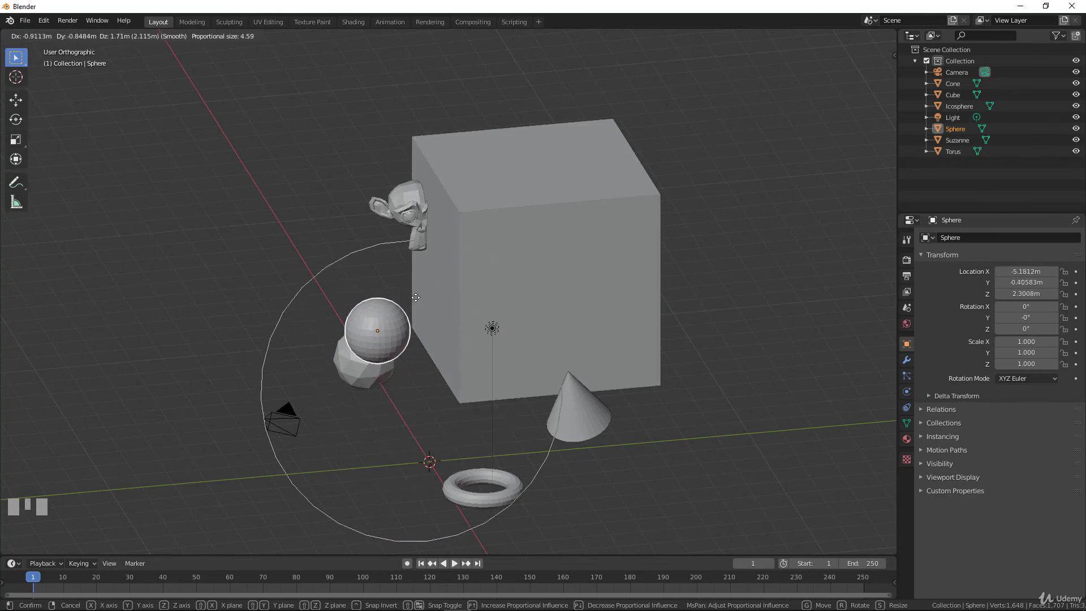
pyautogui.scroll(-3, 416, 298)
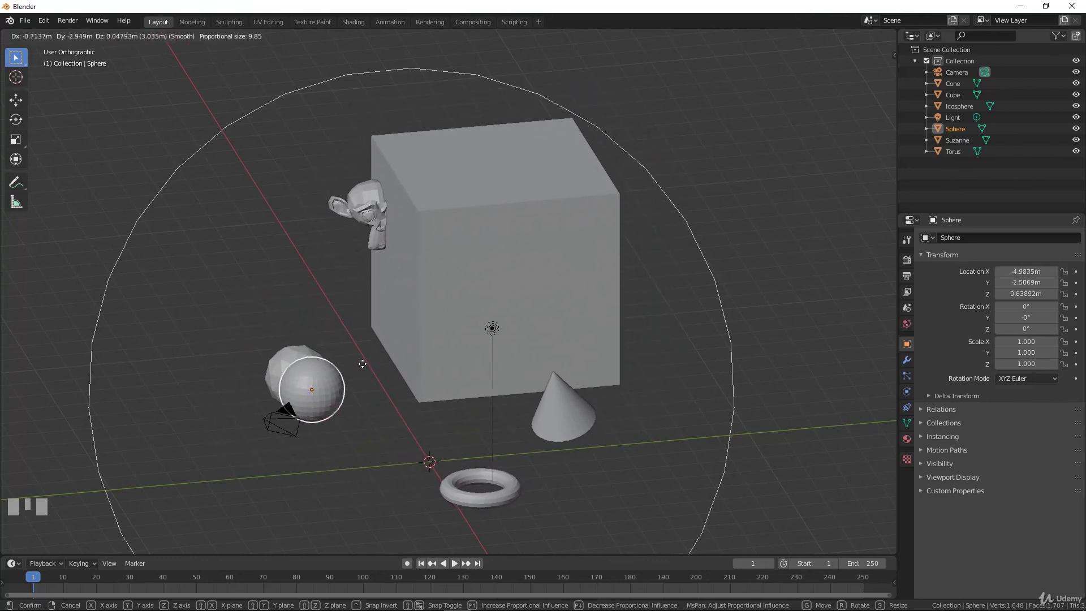
pyautogui.rightClick(444, 371)
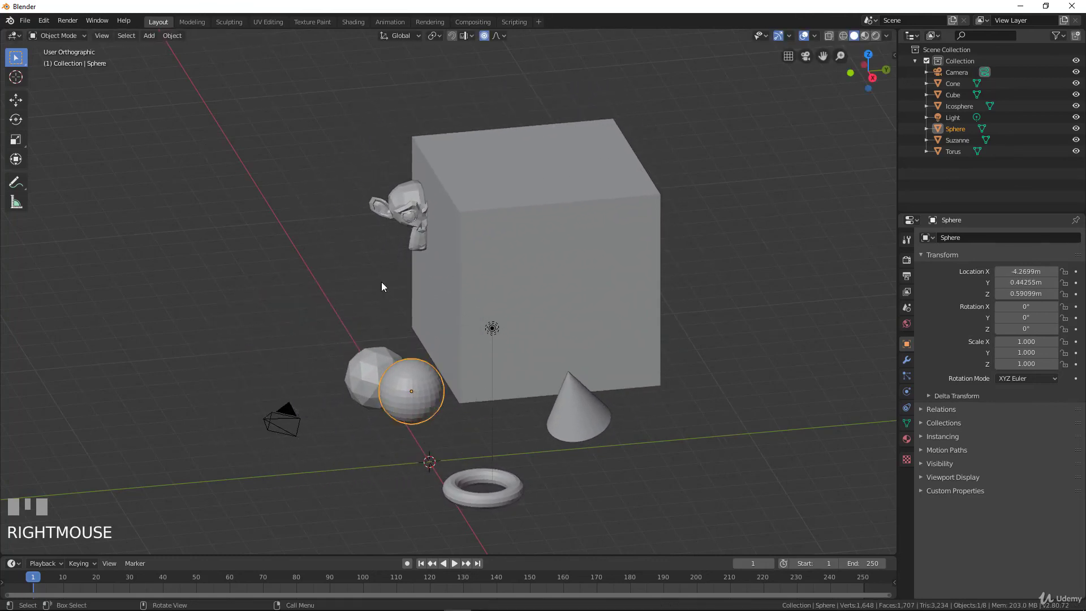
pyautogui.moveTo(382, 287); pyautogui.dragTo(492, 284, button='middle')
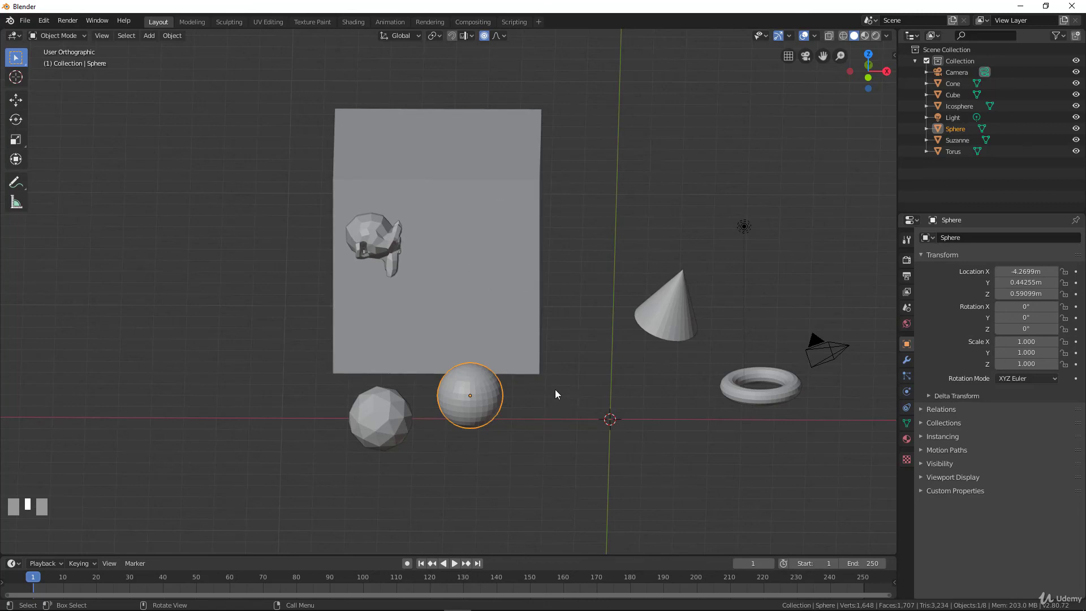
pyautogui.click(485, 36)
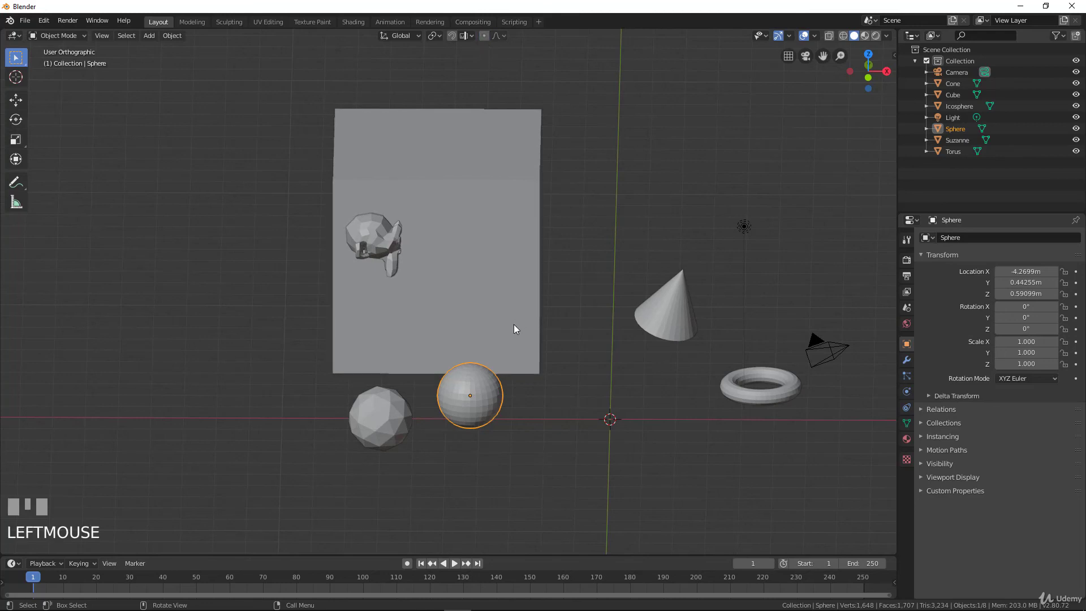